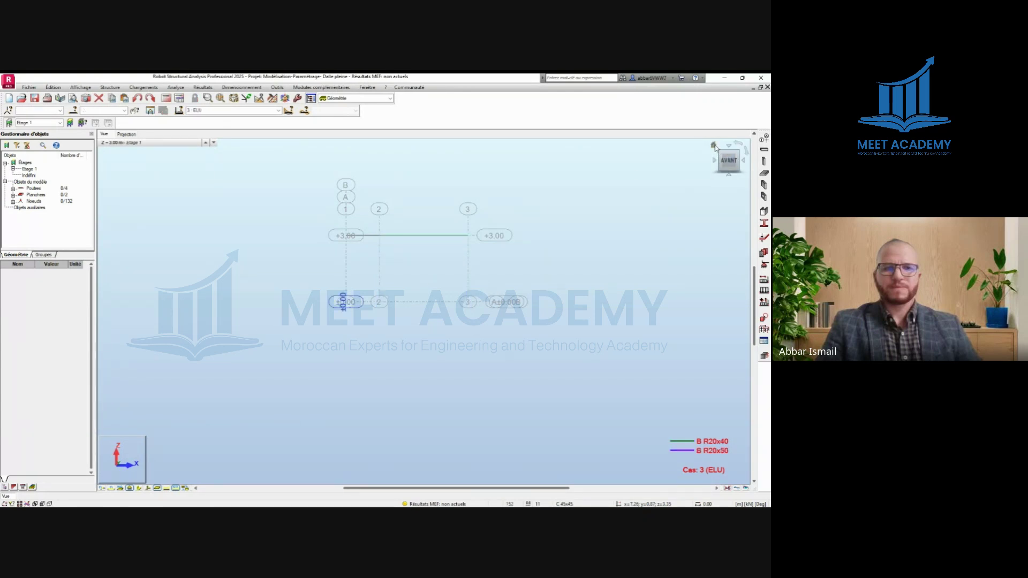
Try drawing a C 45x45 column at grid intersection A-1 from level ±0.00 up to the slab corner at +3.00
left_click_drag(718, 153, 344, 299)
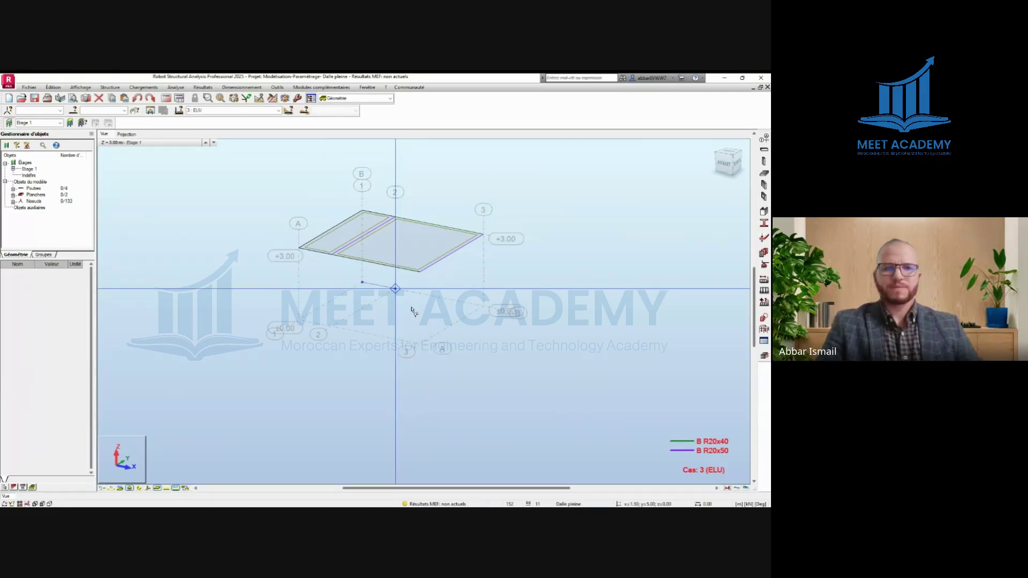
scroll(332, 169, "down", 1)
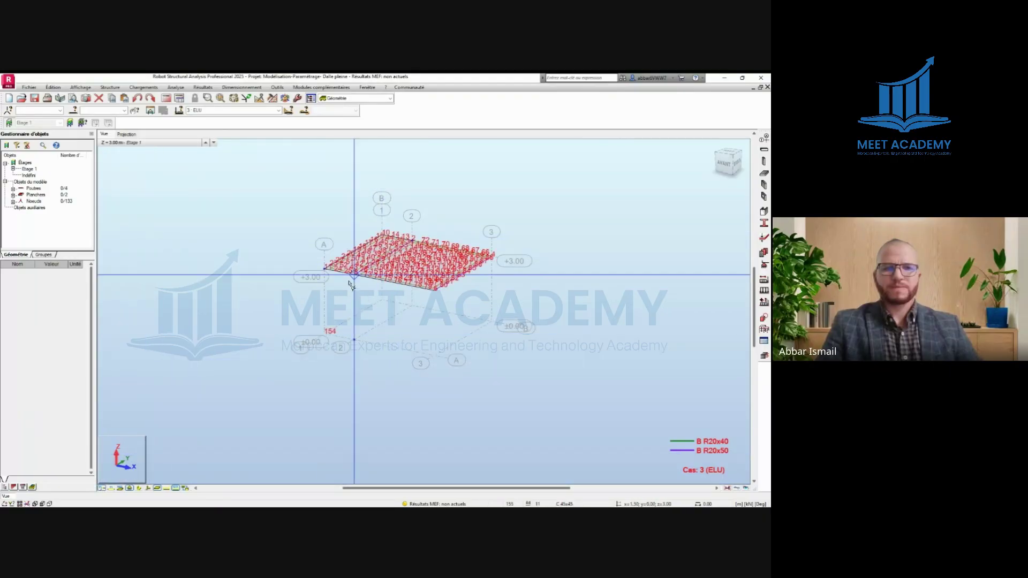
scroll(329, 336, "up", 3)
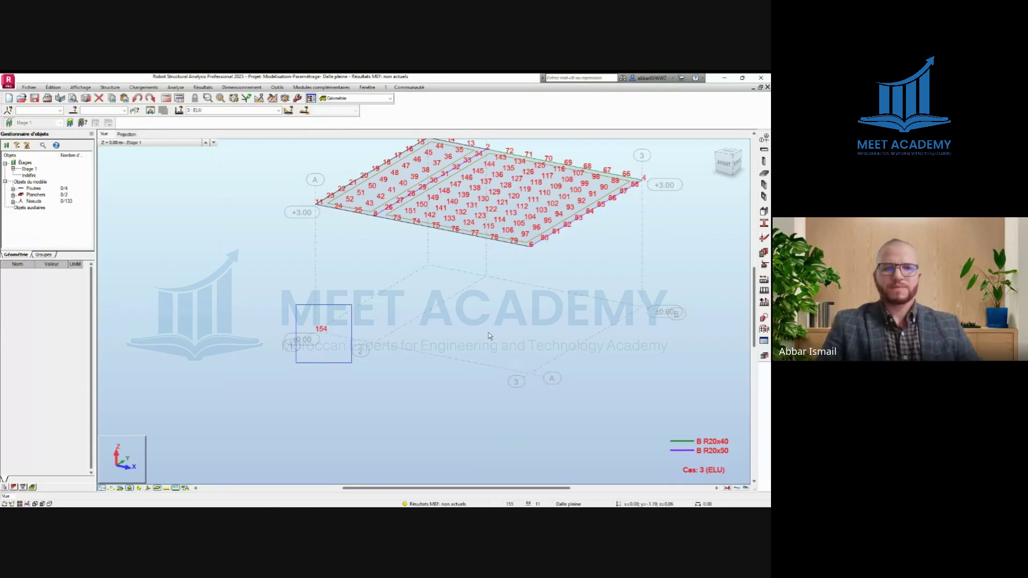
left_click(325, 332)
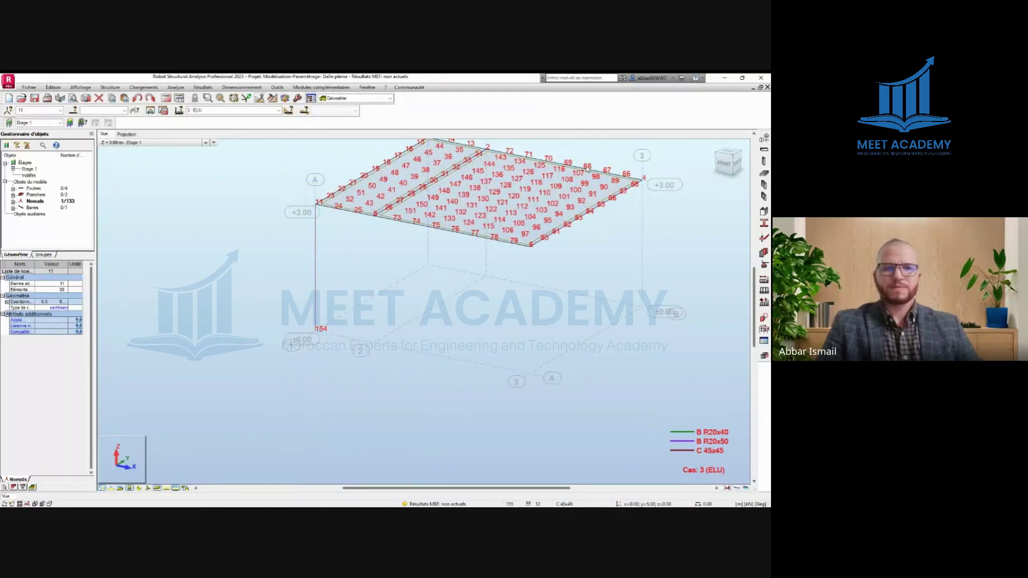
Show the section shapes and set the section of the column at grid A-1 to C R25x25
left_click(140, 489)
left_click(315, 268)
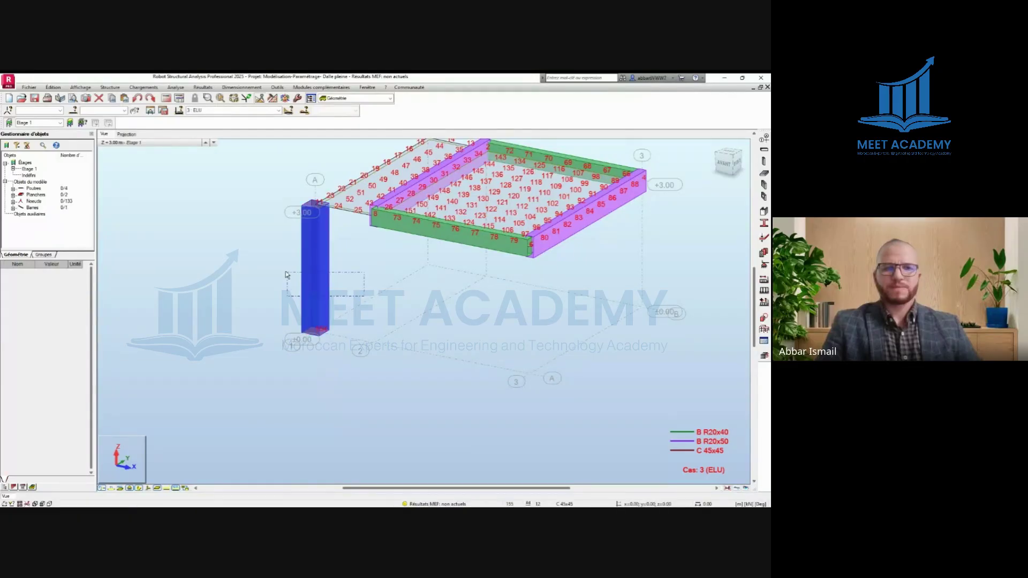
left_click(60, 374)
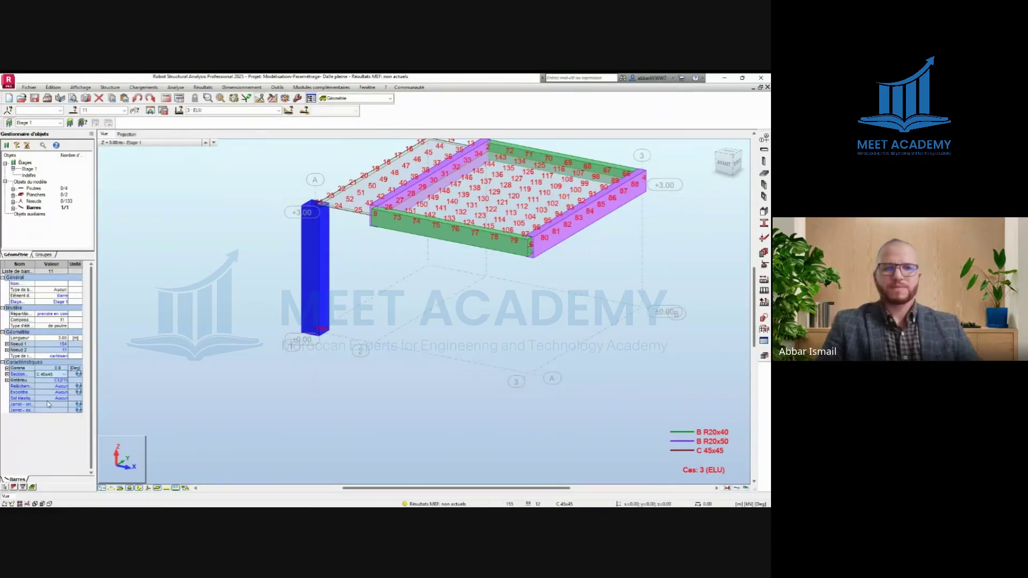
key("Up")
key("Return")
left_click(399, 325)
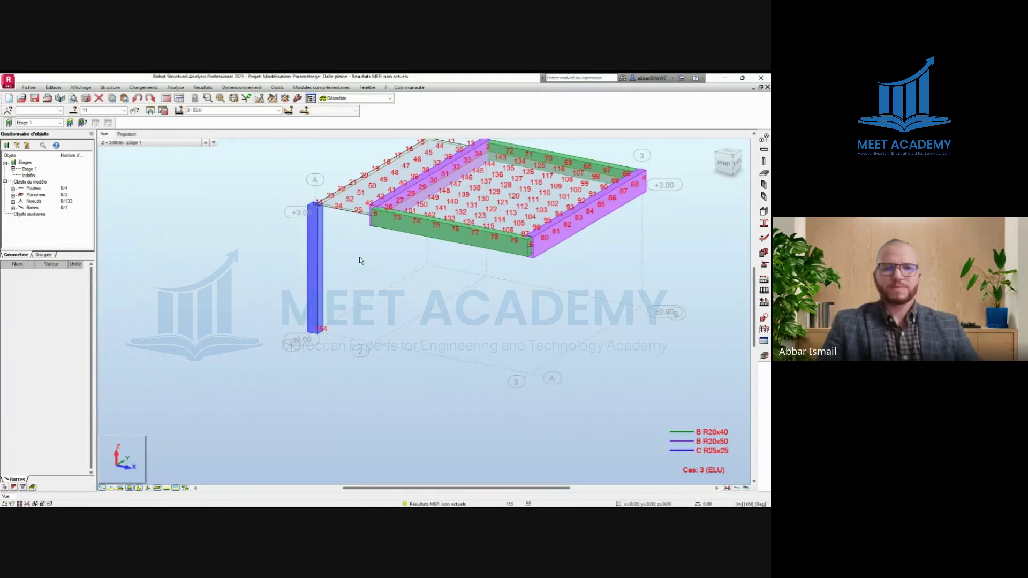
Try copying the column at grid A-1 to grid intersection A-2
scroll(396, 337, "down", 2)
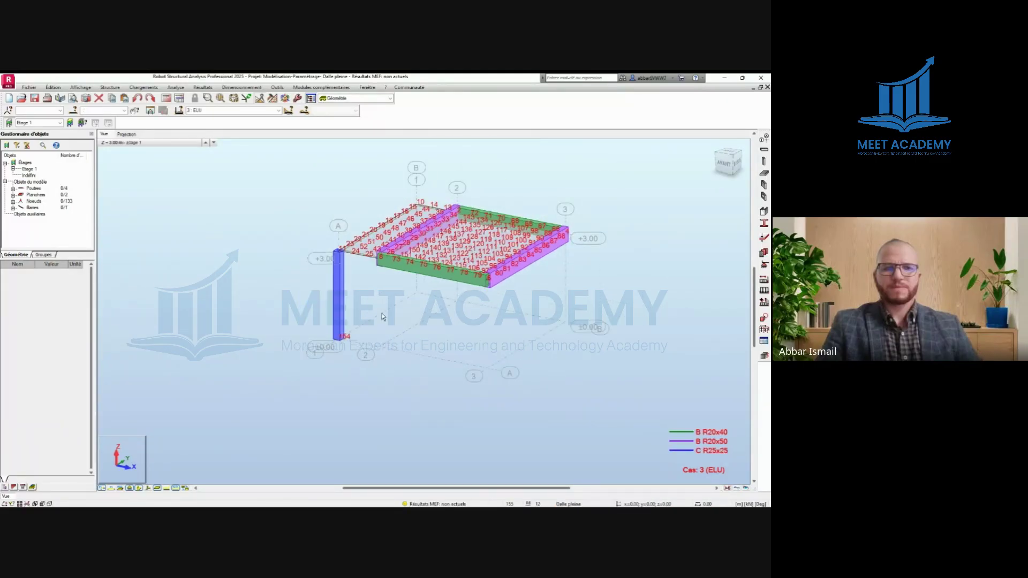
left_click_drag(376, 310, 302, 298)
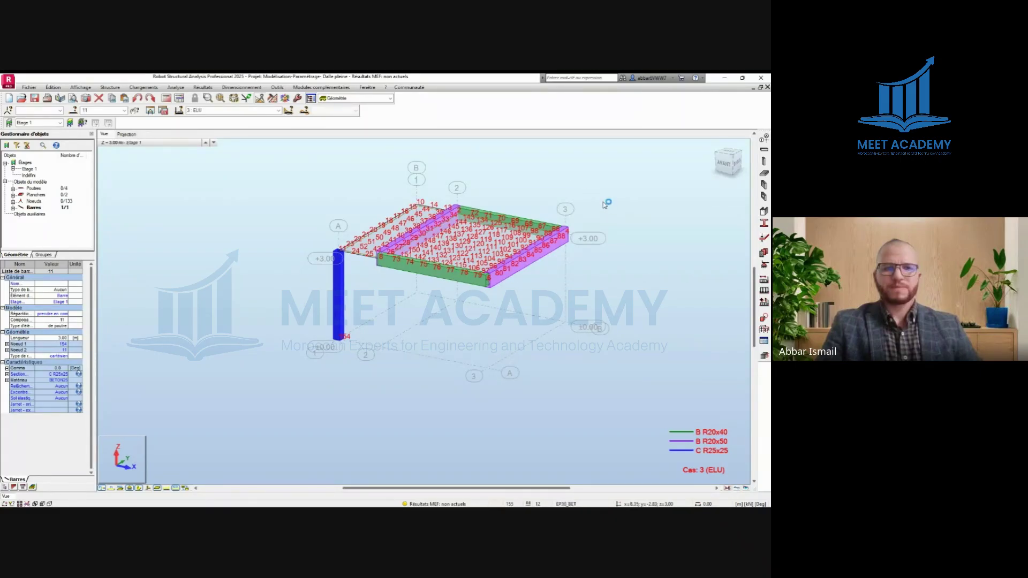
left_click(545, 274)
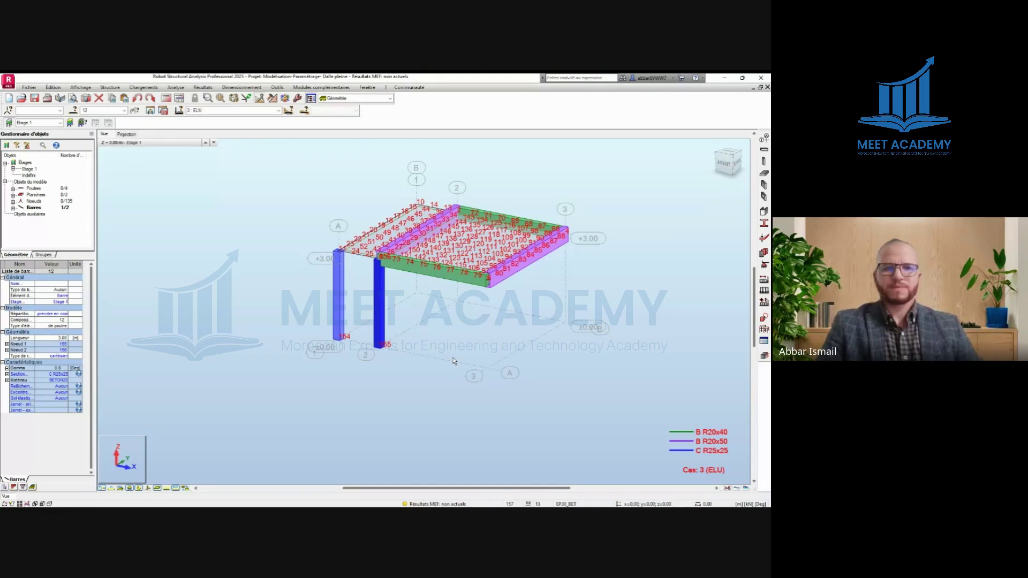
left_click(464, 333)
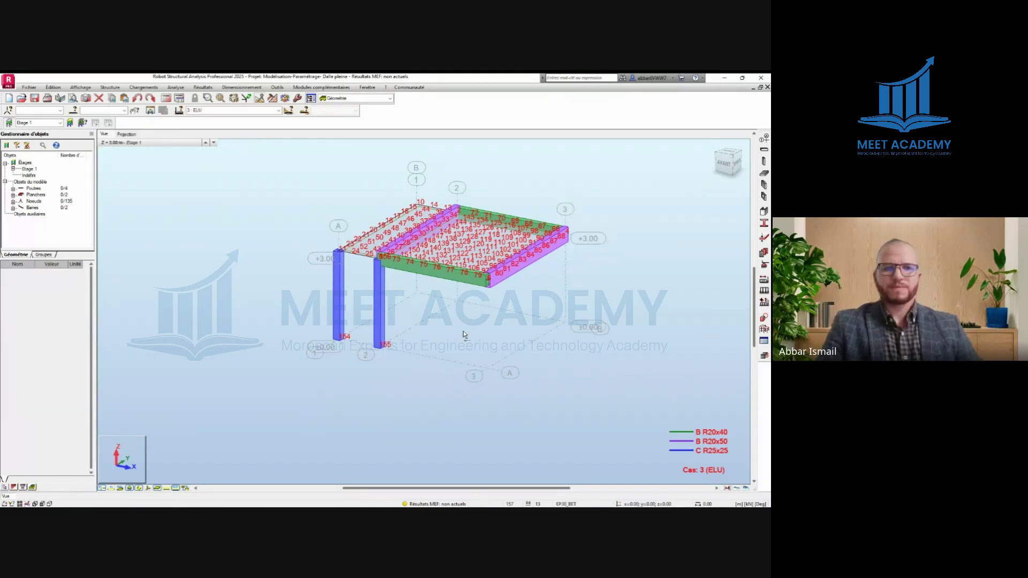
Undo the trial column edits and the earlier deletion of the four supported columns
key("ctrl+z")
key("ctrl+z")
key("ctrl+z")
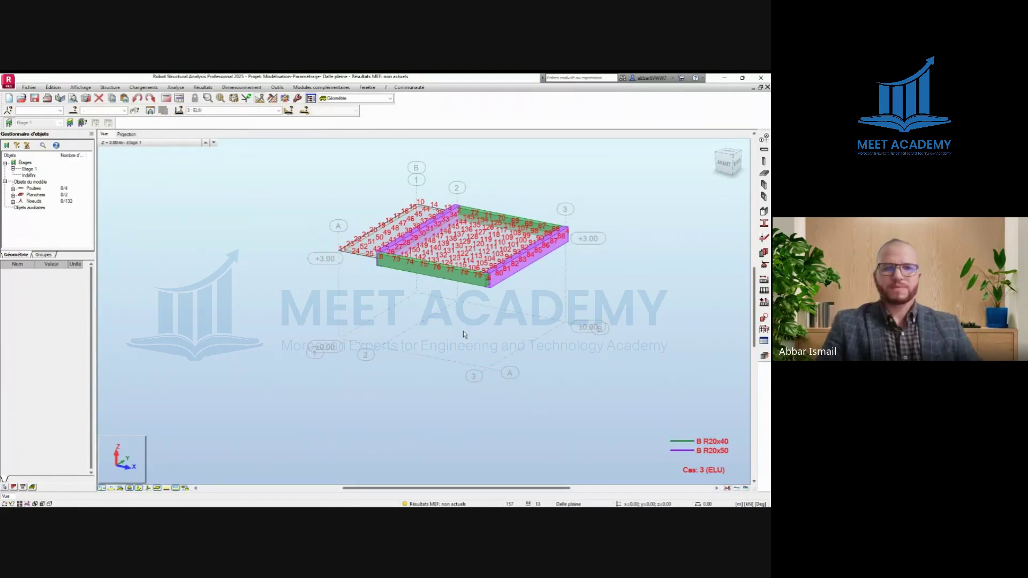
key("ctrl+z")
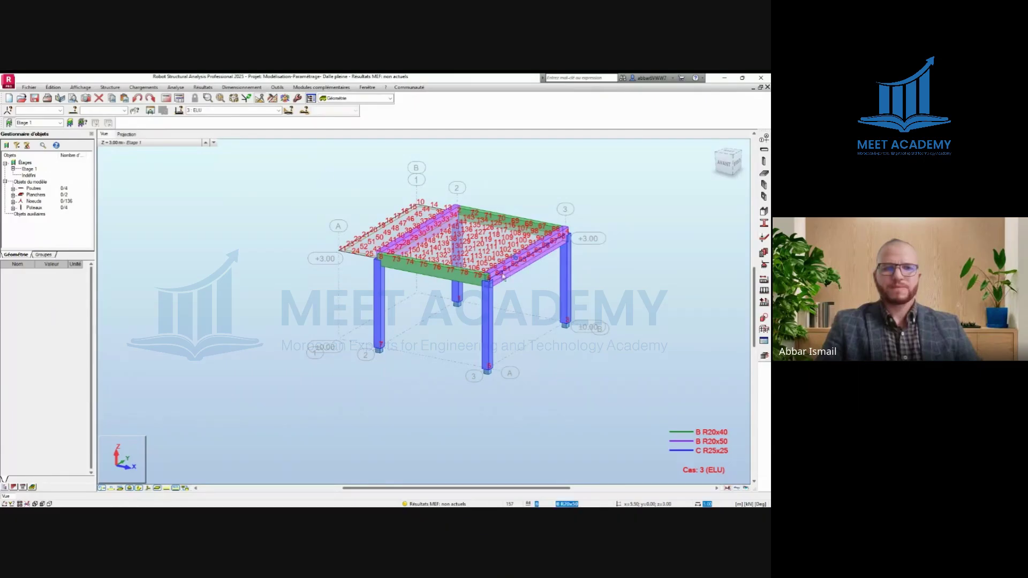
Hide the section shapes and node numbers, and recalculate the structure
left_click(156, 488)
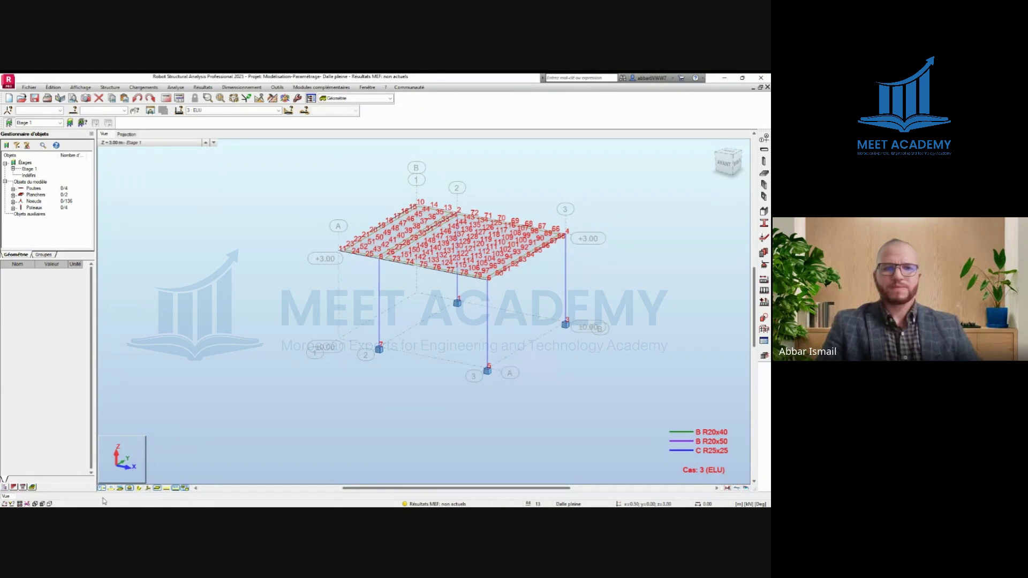
scroll(300, 417, "down", 2)
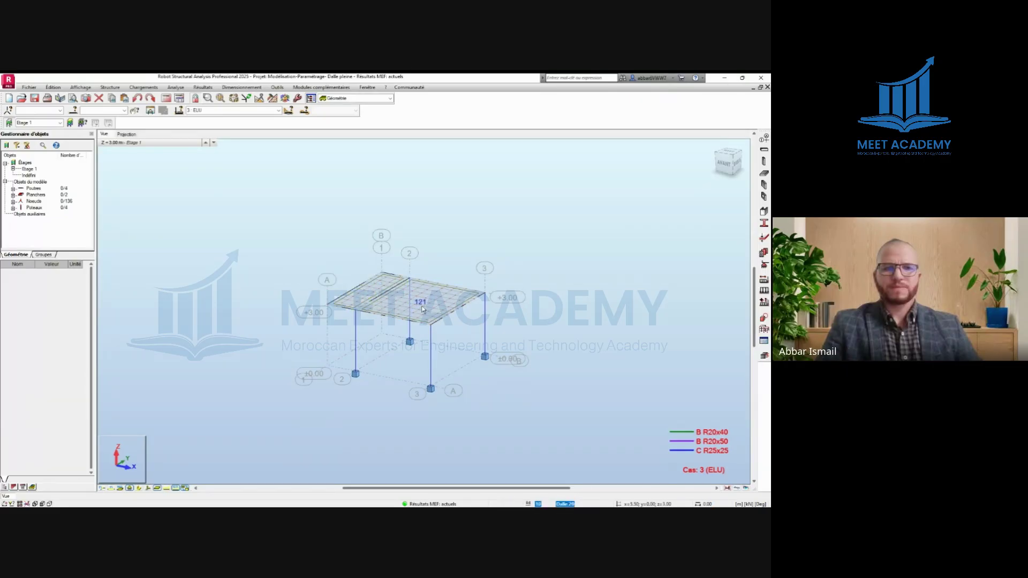
Isolate the floor slabs and beams at +3.00 m in a separate view and look at them in plan
left_click(316, 317)
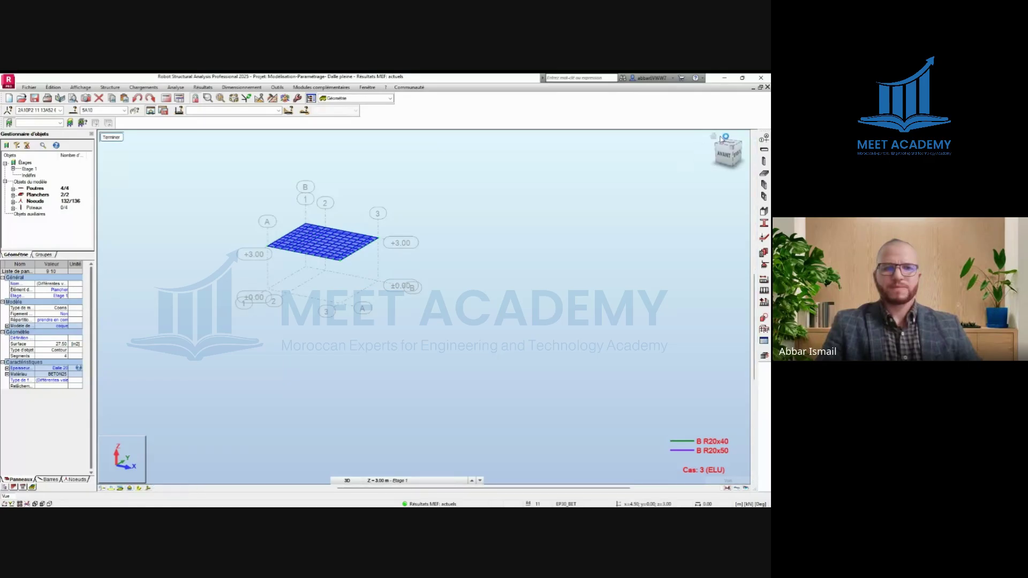
left_click(730, 145)
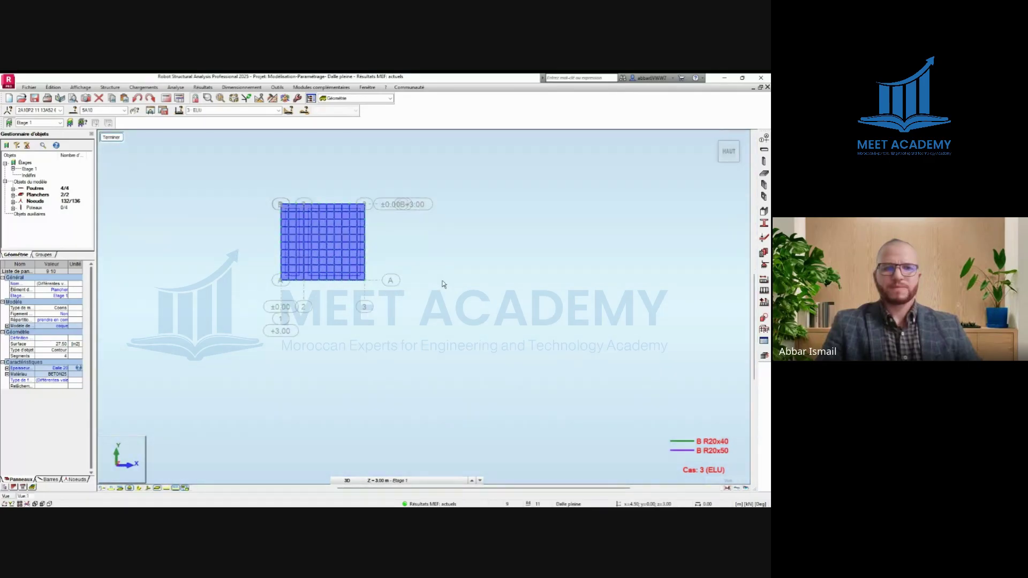
left_click(450, 271)
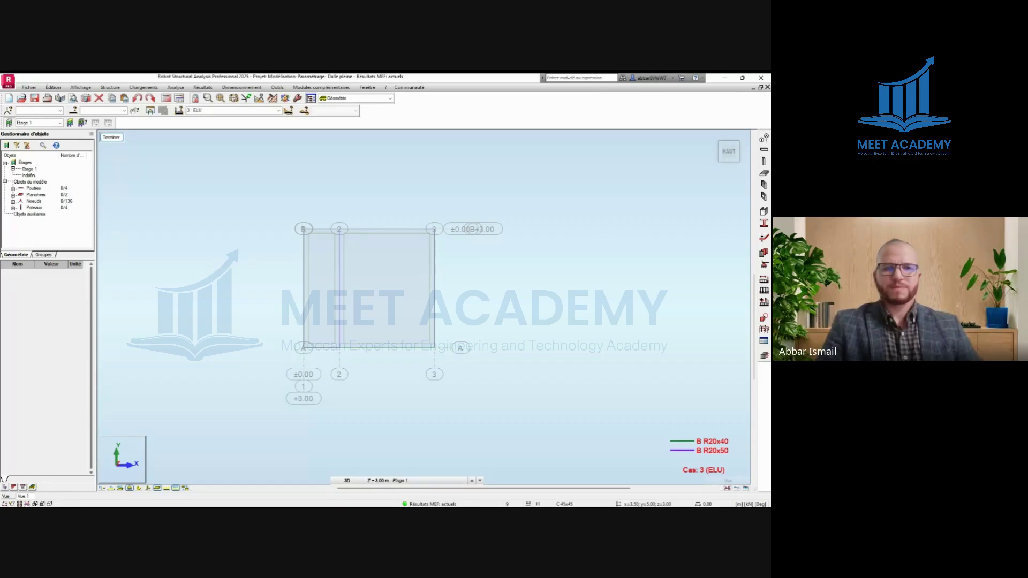
scroll(332, 309, "down", 1)
scroll(332, 310, "up", 2)
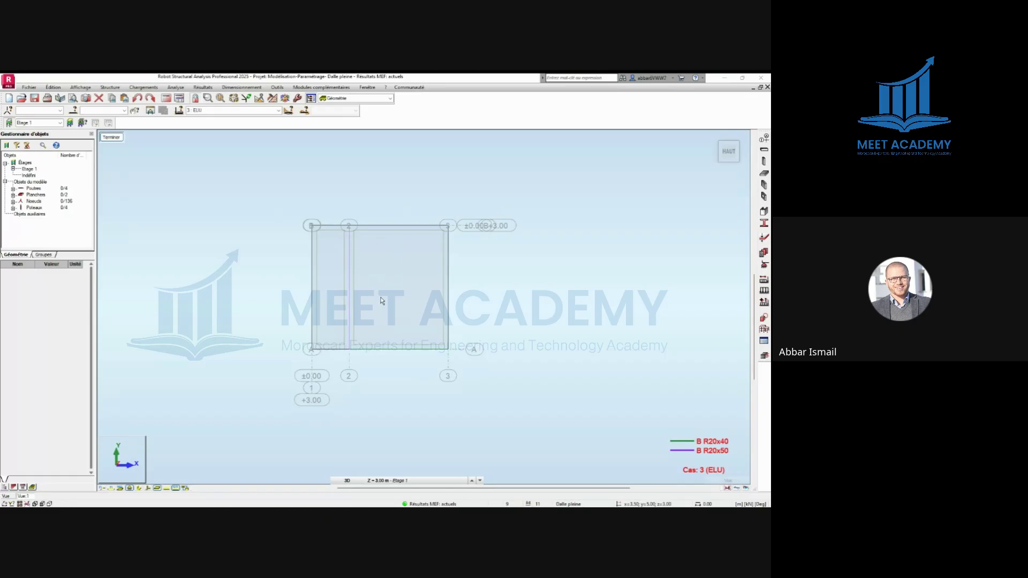
Display the local axes of the floor panels and beams in the plan view
left_click(242, 87)
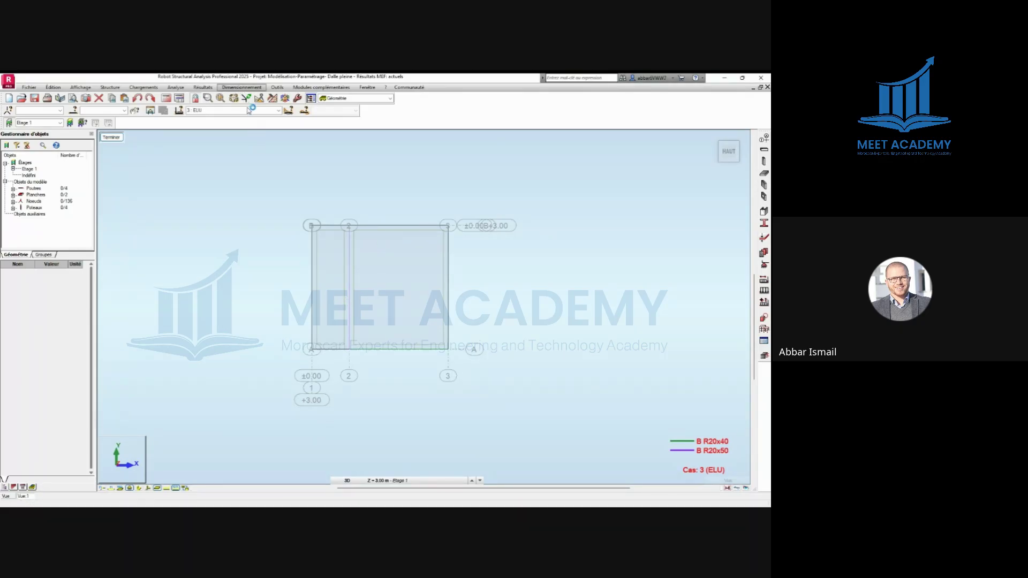
mouse_move(203, 88)
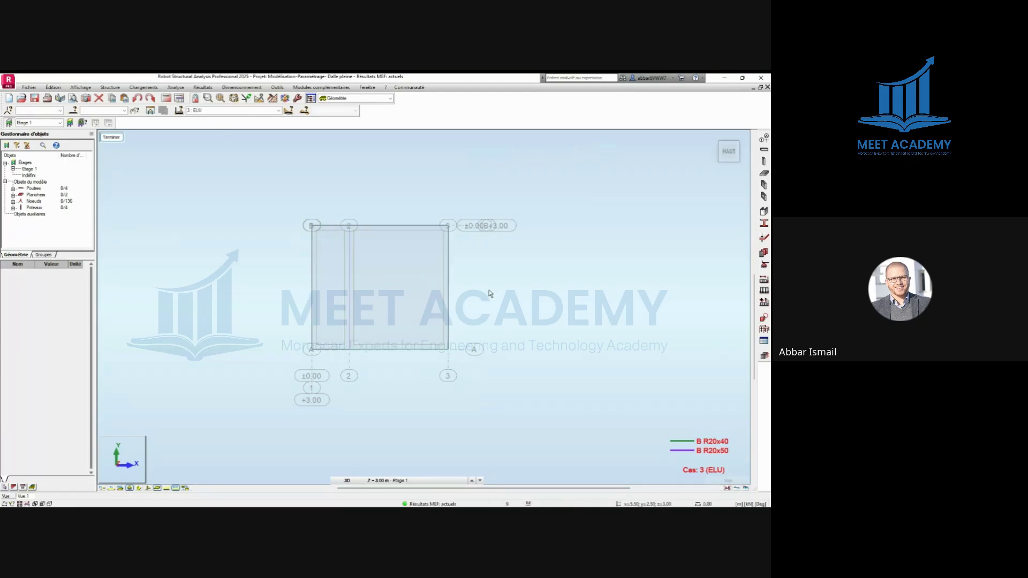
scroll(471, 284, "up", 2)
left_click(337, 300)
left_click(649, 244)
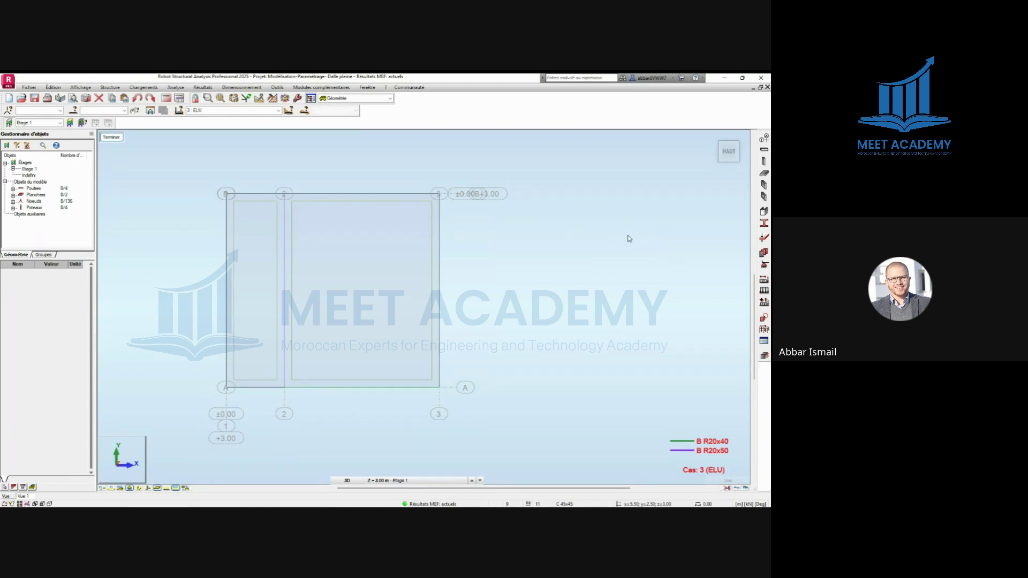
left_click(148, 489)
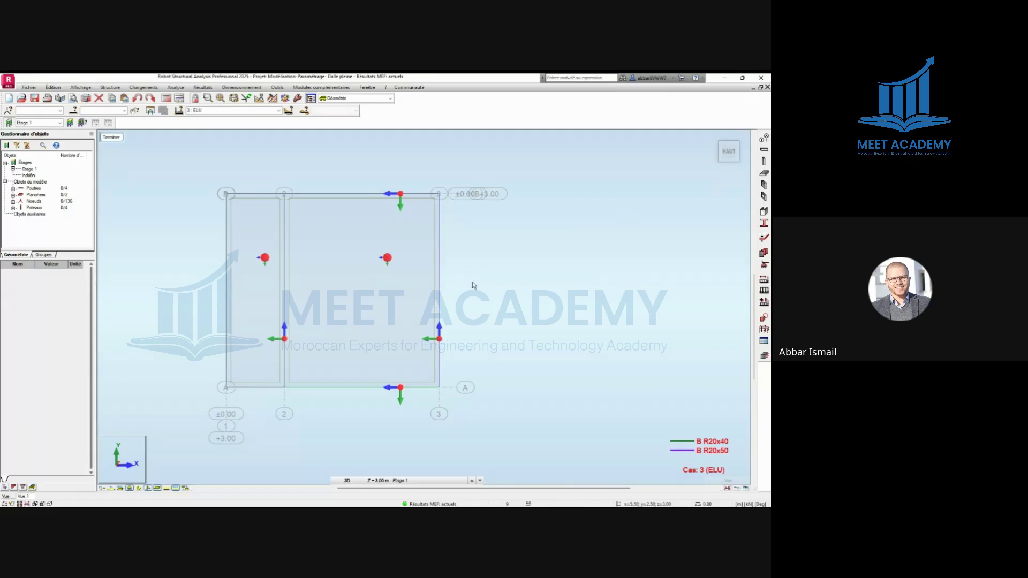
middle_click_drag(472, 282, 498, 285)
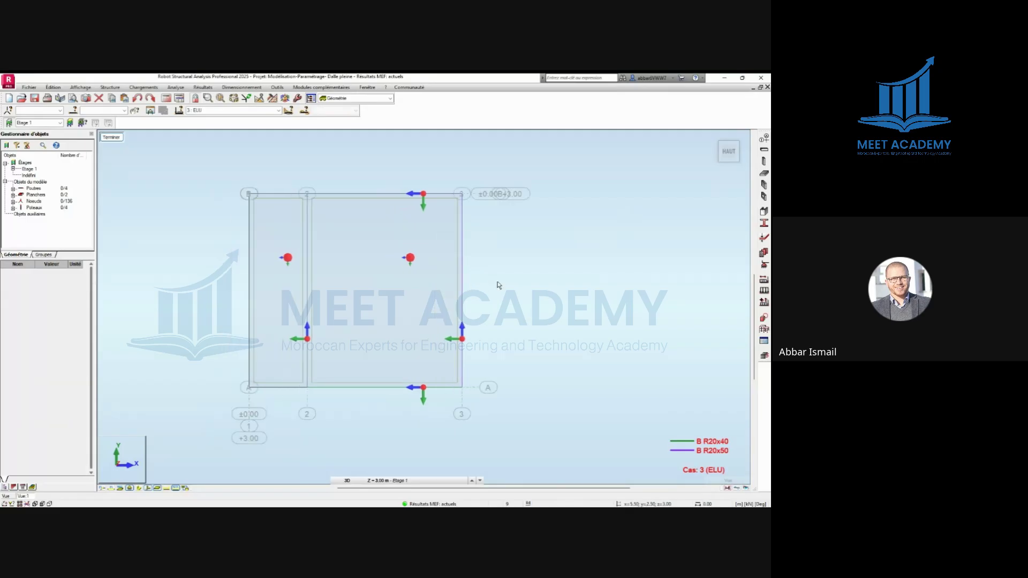
Select both floor panels and isolate them in a new view without the beams
left_click(407, 289)
left_click(277, 289)
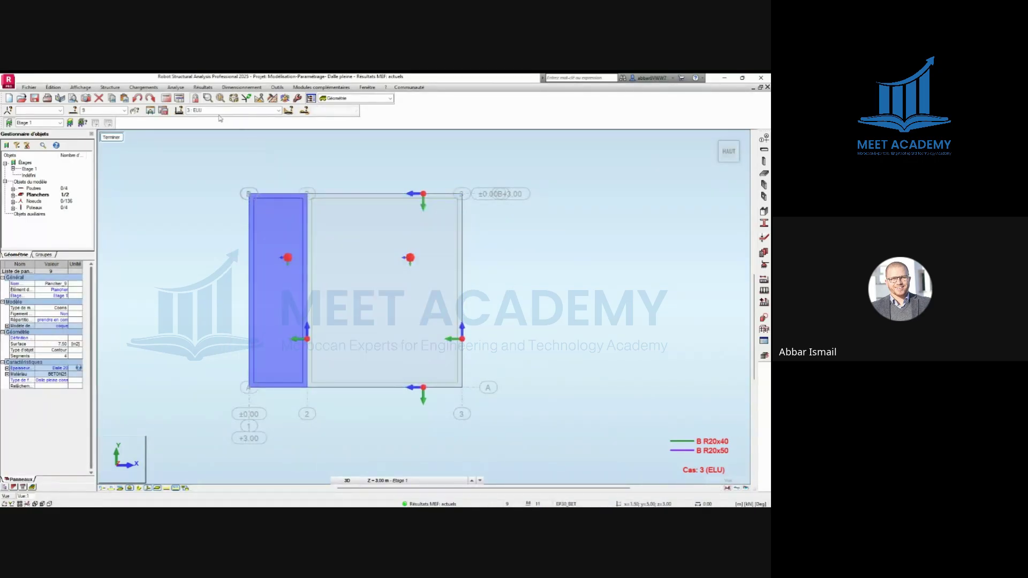
left_click(152, 111)
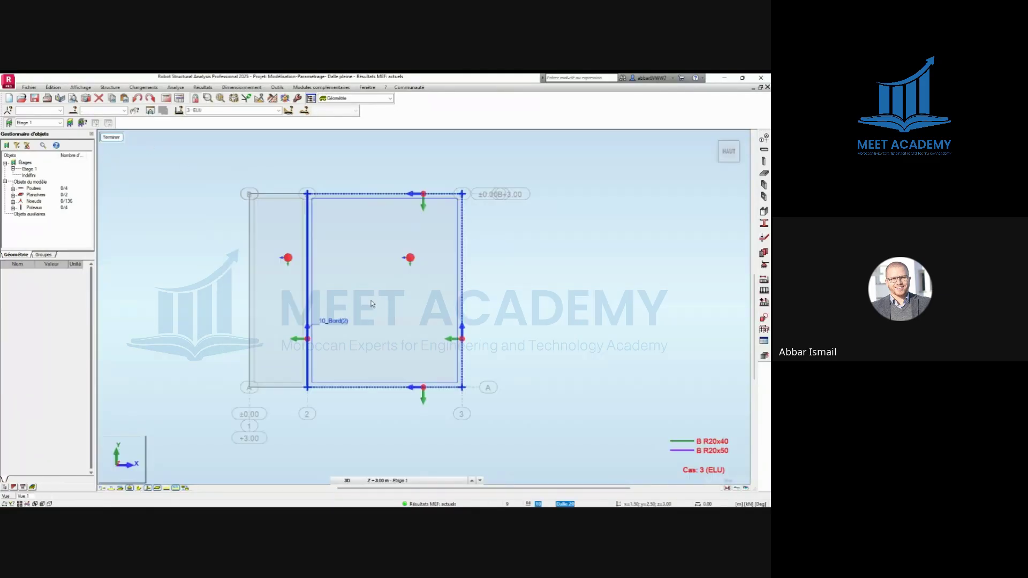
left_click(372, 304)
left_click(288, 310, "ctrl")
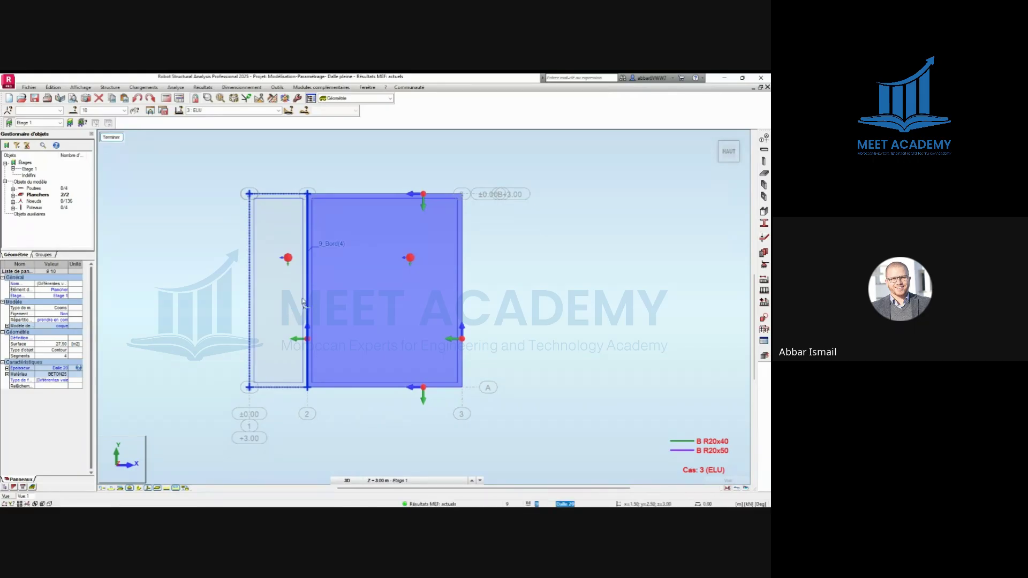
left_click(151, 110)
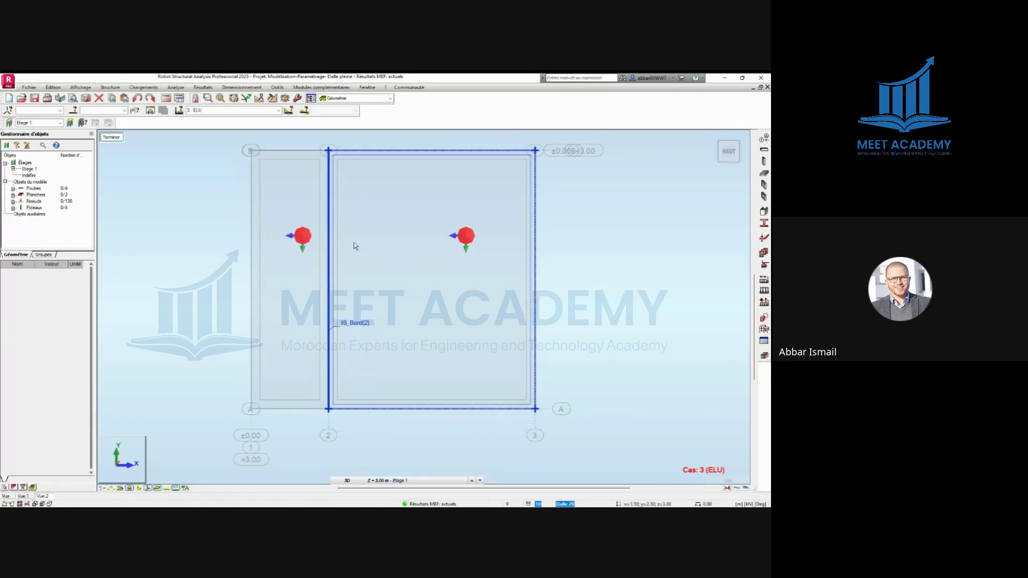
Map the MXX and MYY bending moments on the floor panels for the ELU case and examine them in 3D and plan
middle_click_drag(353, 246, 381, 274, "shift")
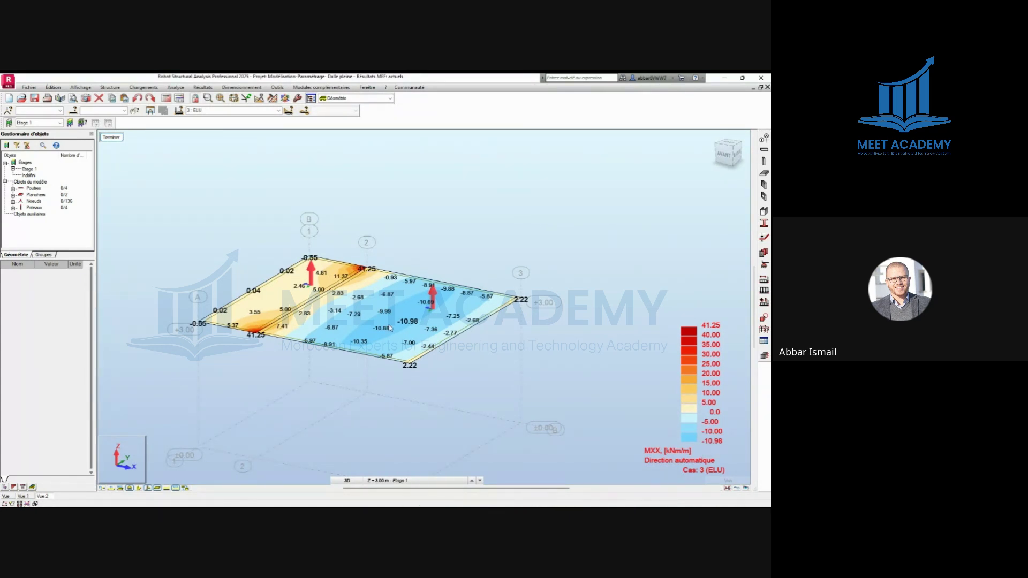
scroll(384, 291, "up", 1)
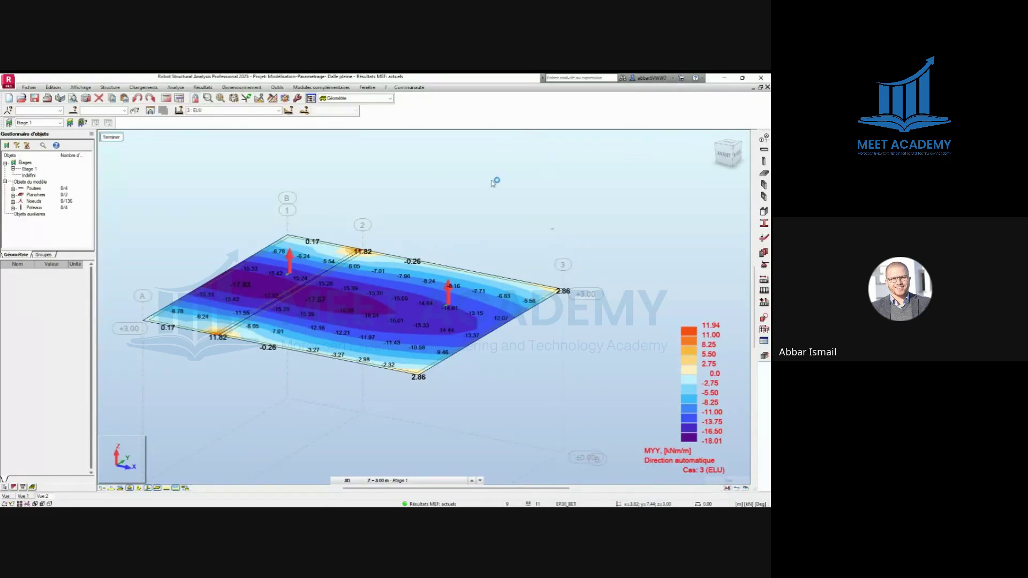
left_click(727, 143)
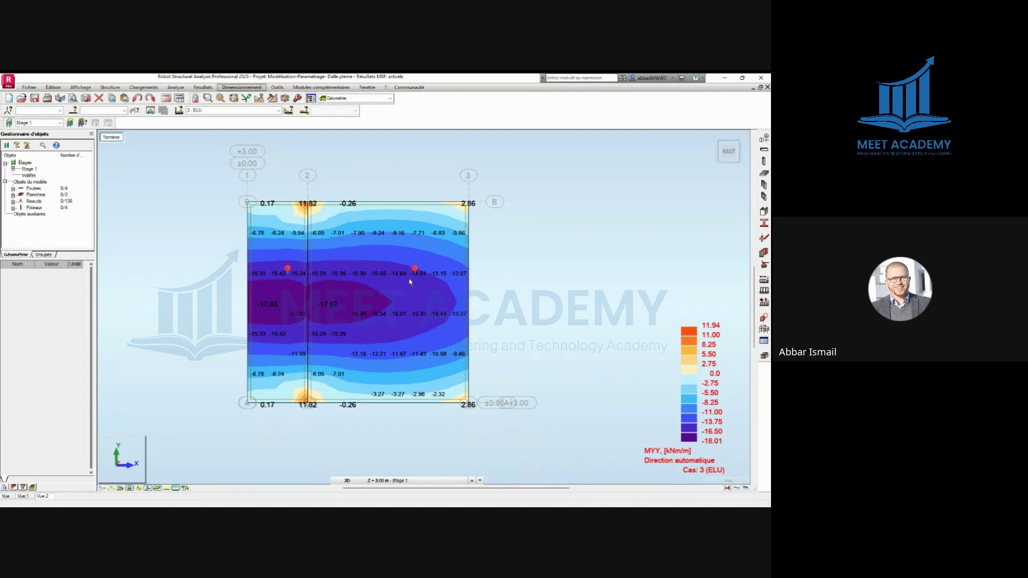
Open the reinforcement types for panels and display the BAEL 91 parameters of the Dalle pleine type
left_click(356, 203)
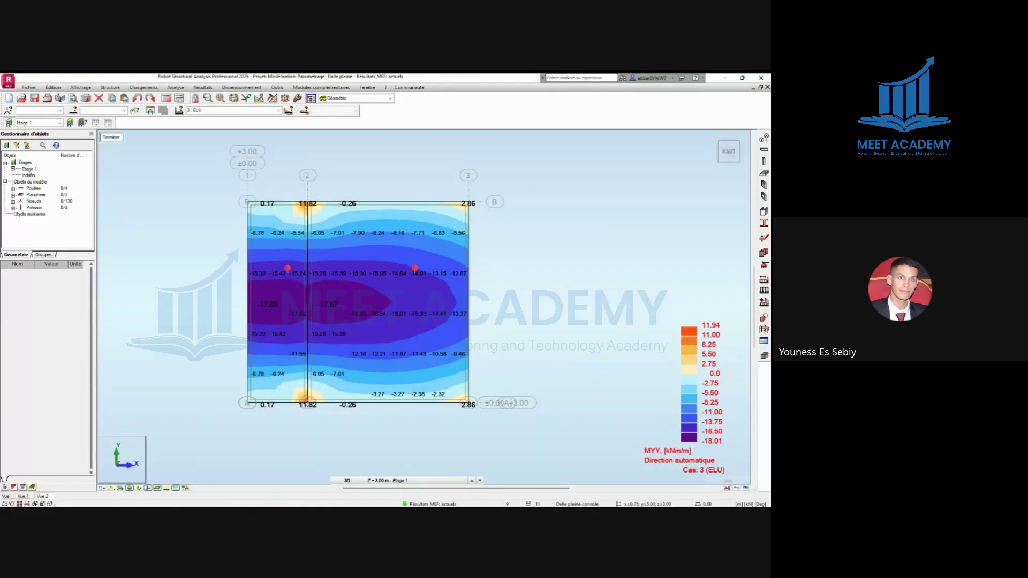
left_click_drag(588, 212, 585, 194)
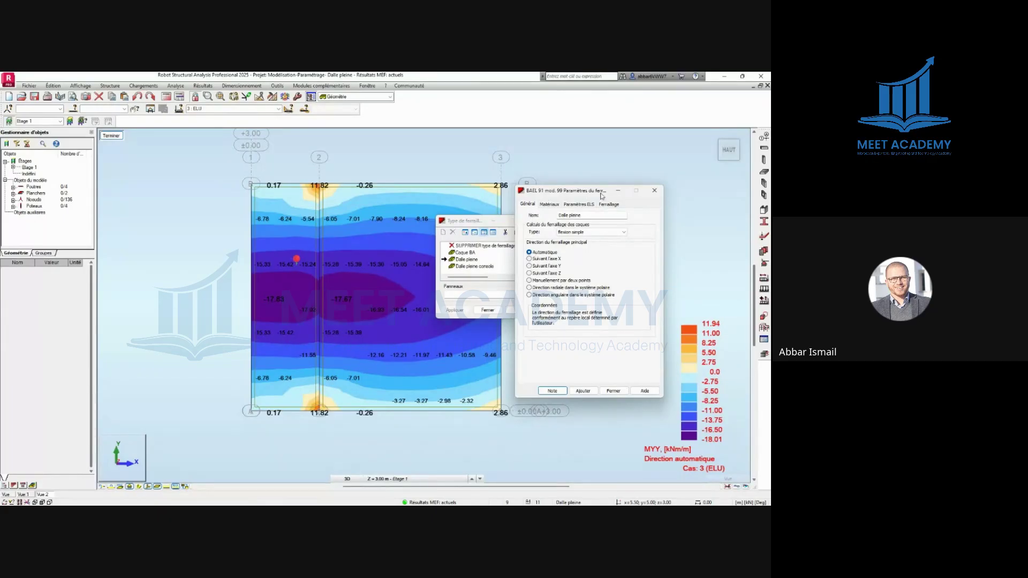
left_click(654, 191)
left_click_drag(455, 220, 570, 201)
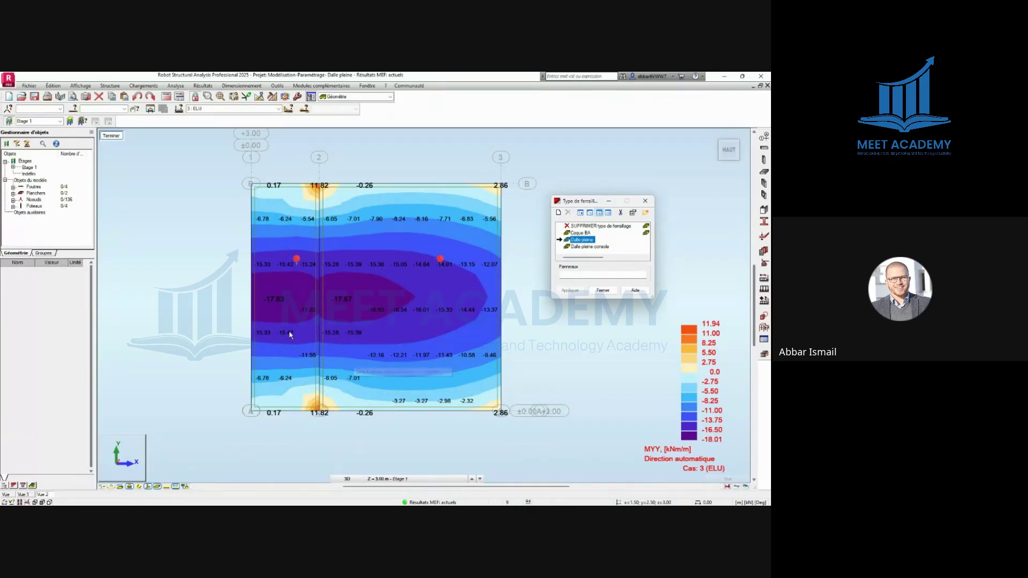
double_click(579, 240)
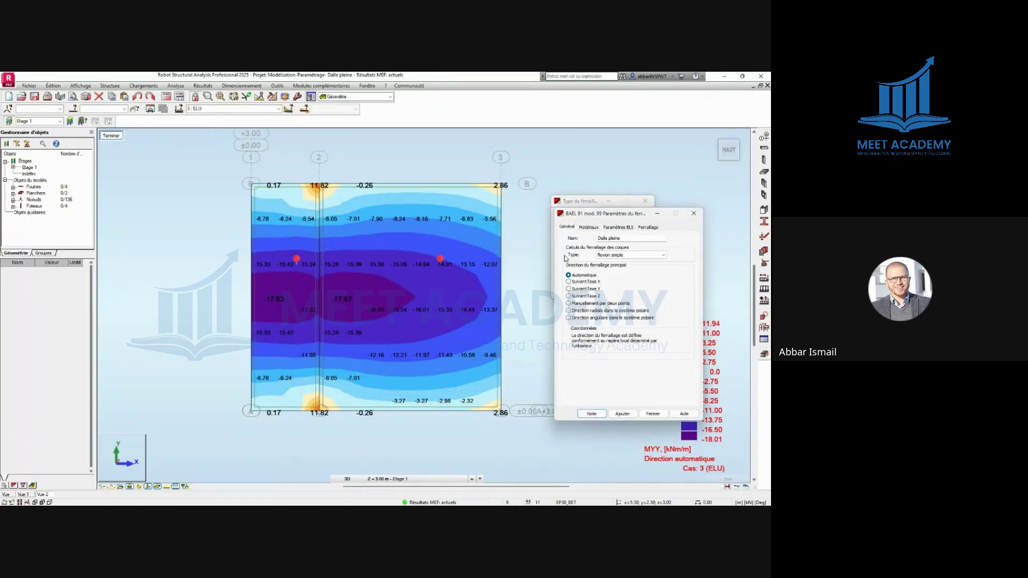
Review the materials and ELS parameters of the Dalle pleine reinforcement type, keeping reinforcement correction enabled
left_click(589, 227)
left_click(618, 227)
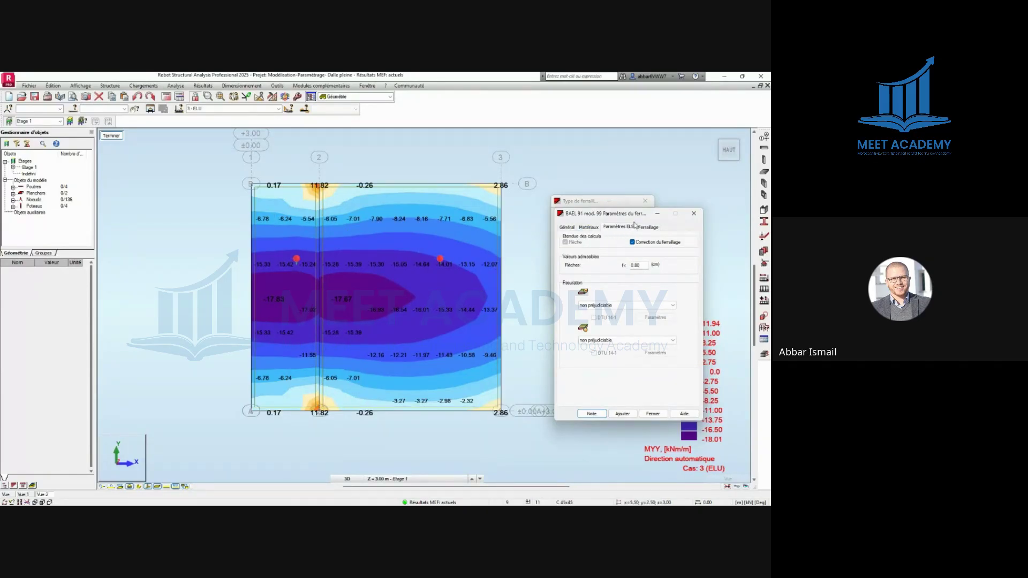
left_click(632, 242)
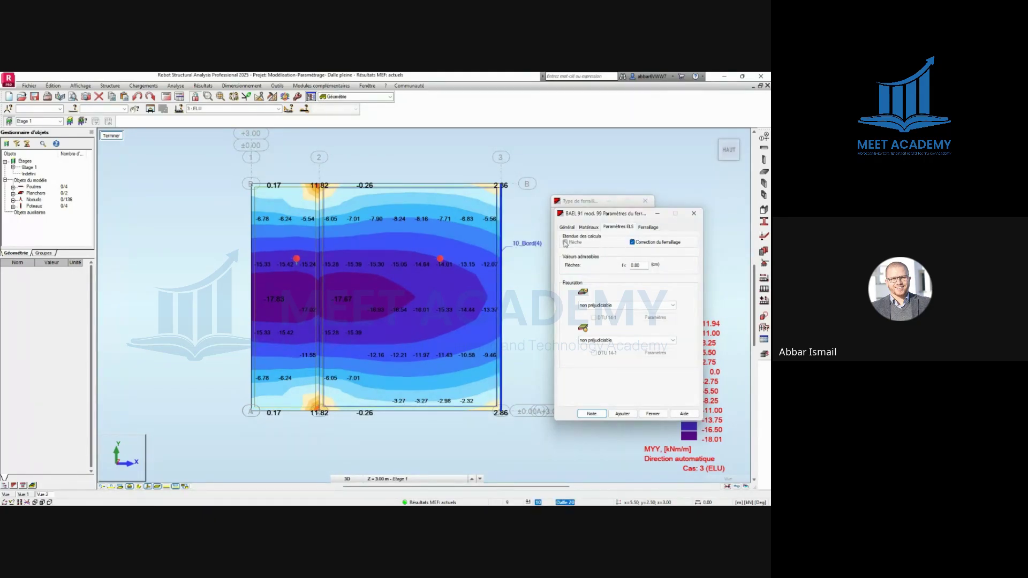
left_click(633, 242)
left_click(633, 243)
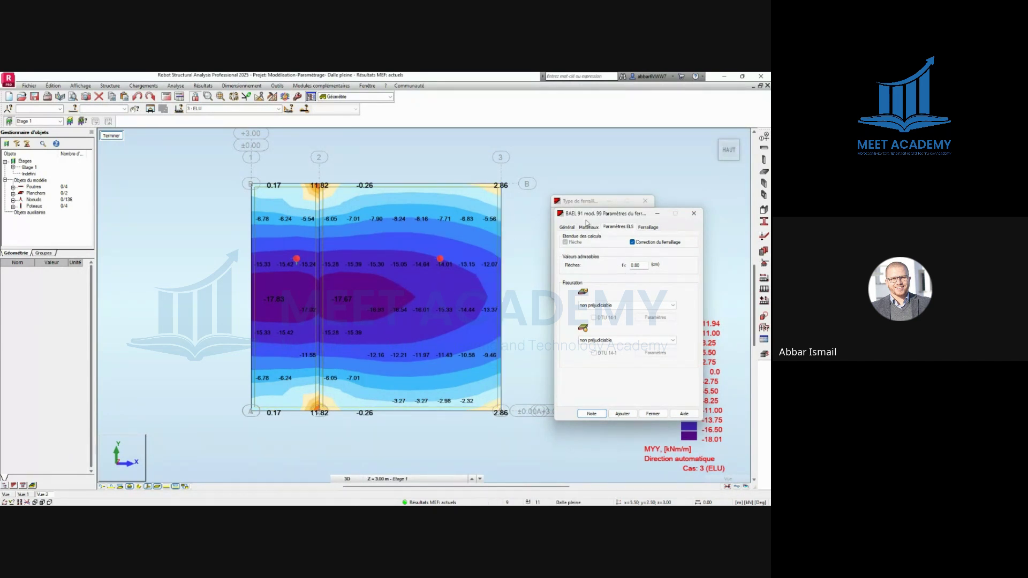
left_click(694, 215)
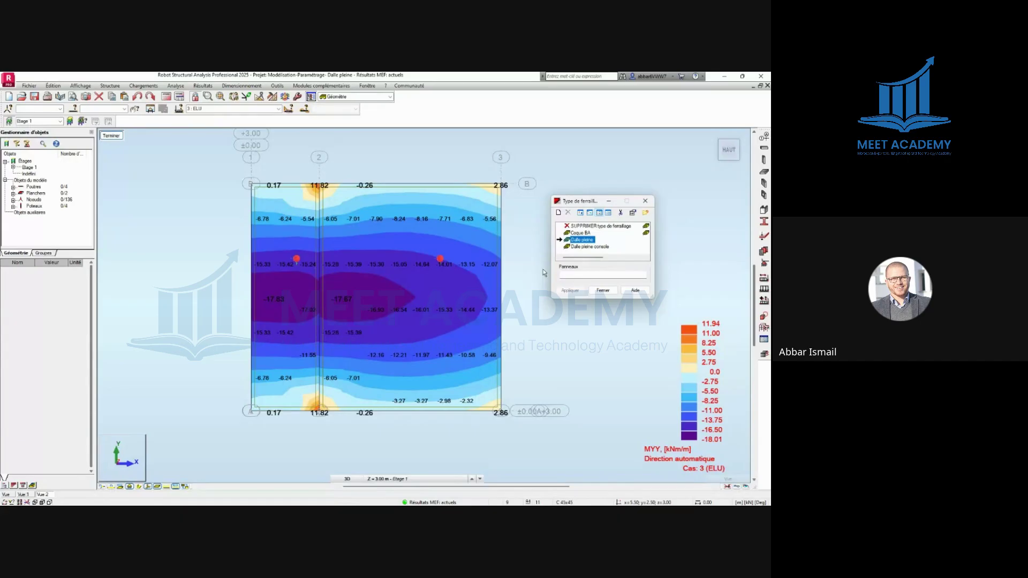
Review the Dalle pleine console reinforcement parameters, checking the calculation types and main direction options while keeping flexion simple and Automatique
double_click(583, 248)
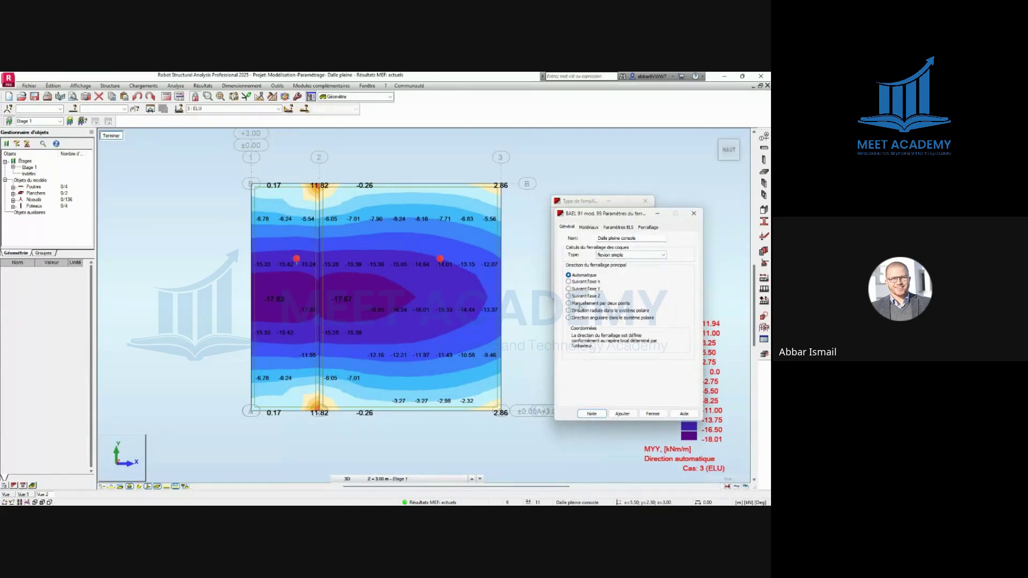
left_click(611, 229)
left_click(571, 230)
left_click(627, 256)
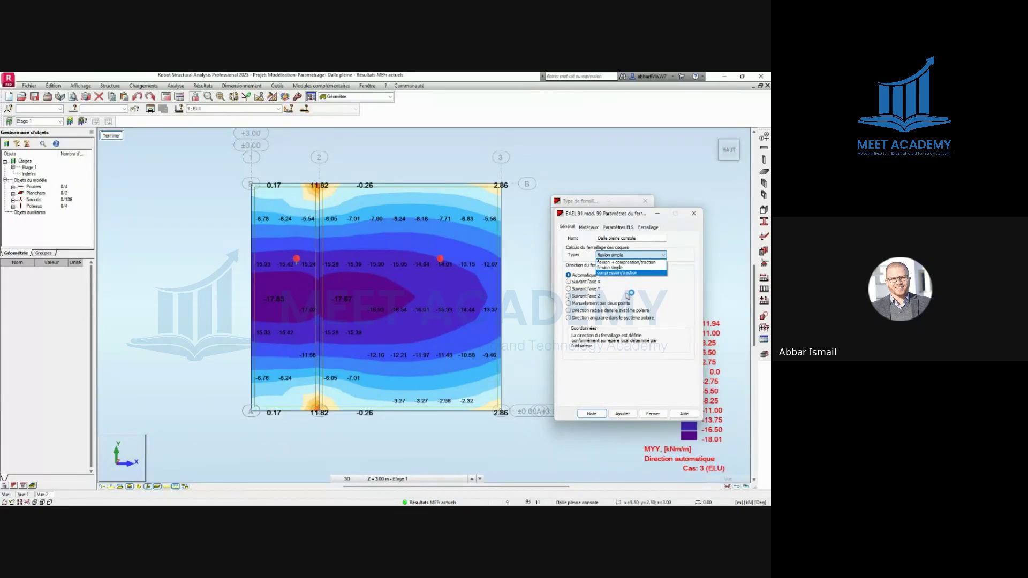
left_click(626, 283)
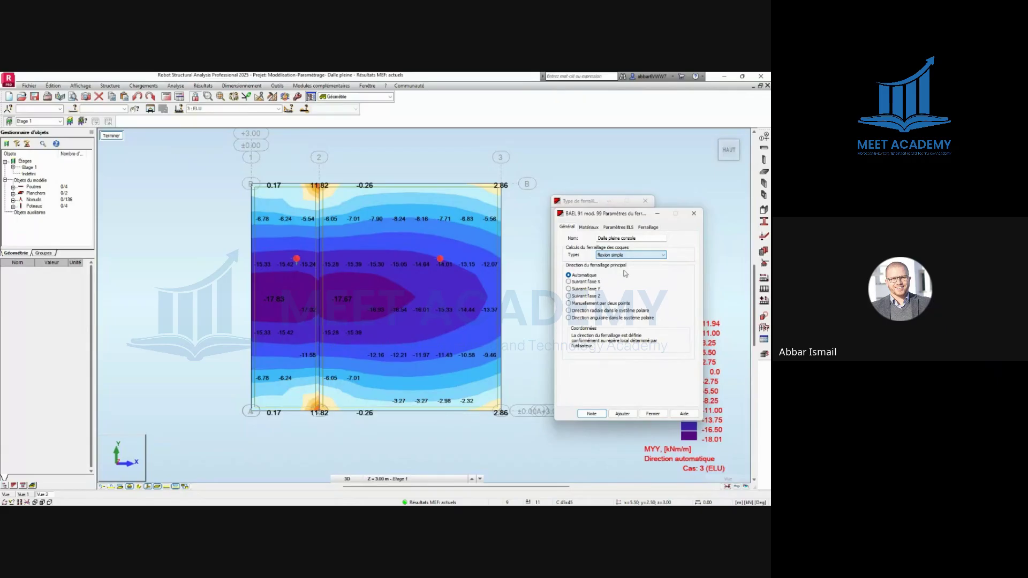
left_click(609, 282)
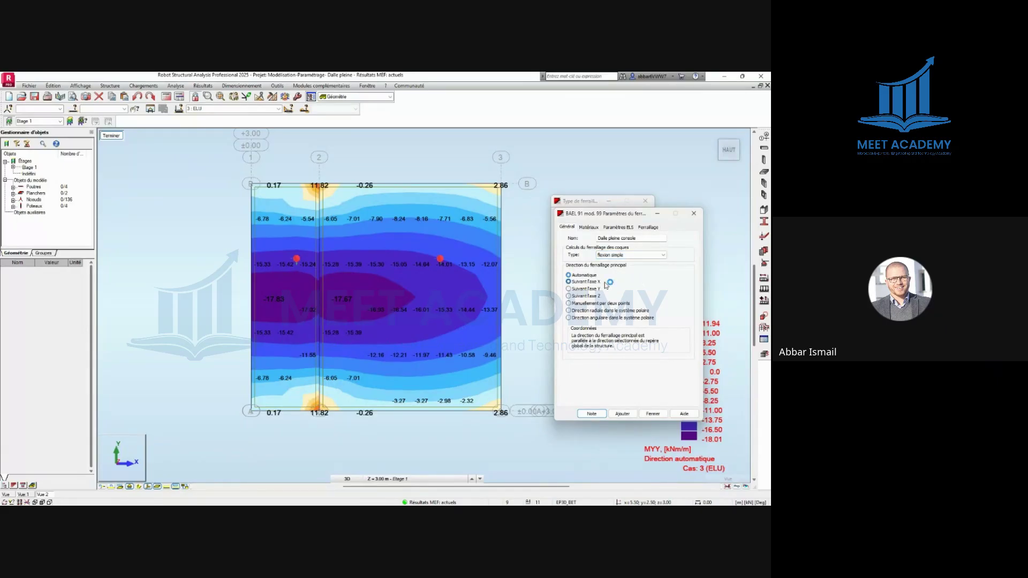
left_click(569, 274)
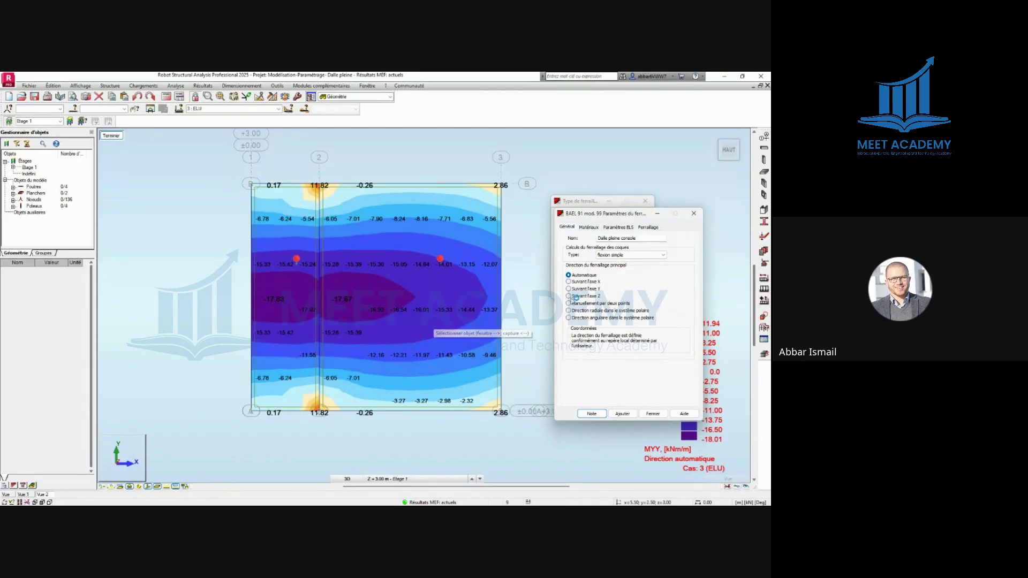
left_click(695, 213)
left_click(645, 201)
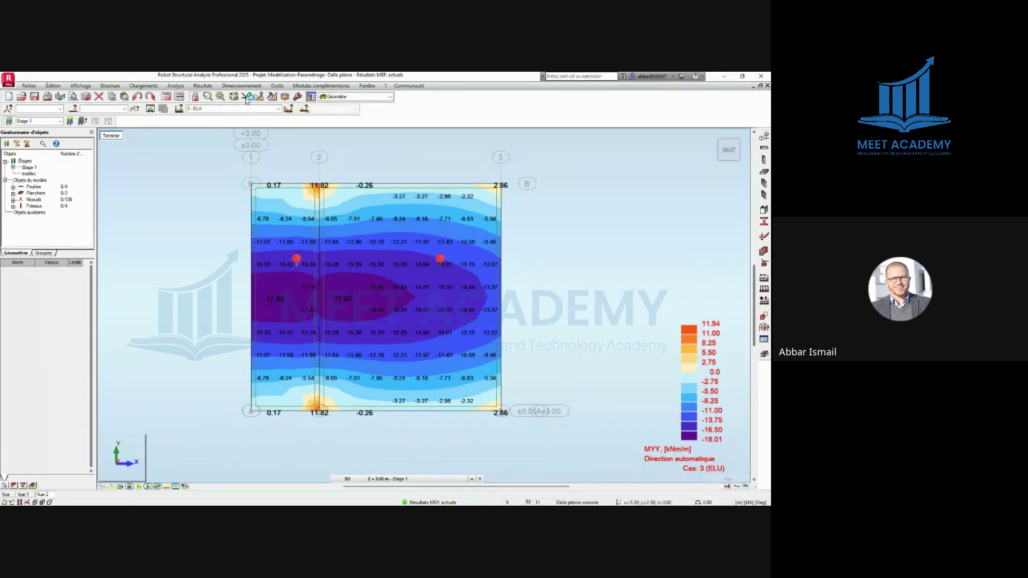
Calculate the theoretical slab reinforcement for floor panels 9 and 10 with ELU case 3 and ELS case 4
left_click(241, 86)
mouse_move(316, 167)
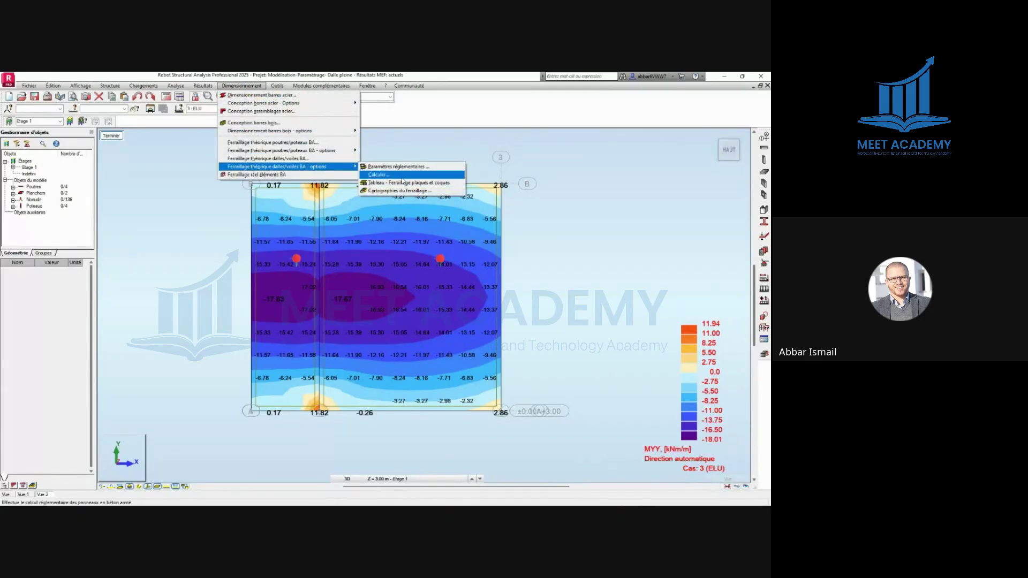
left_click(403, 182)
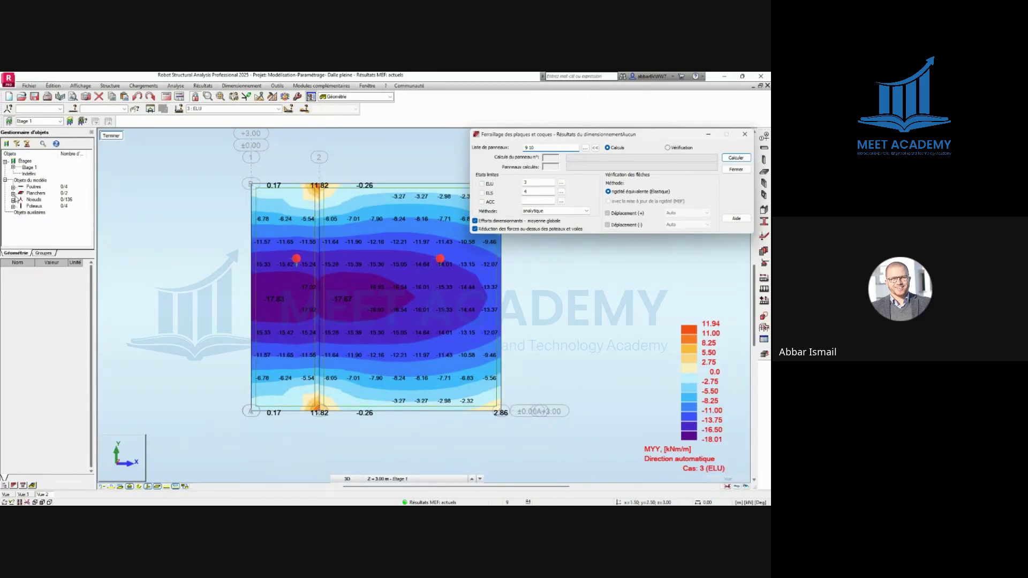
double_click(17, 193)
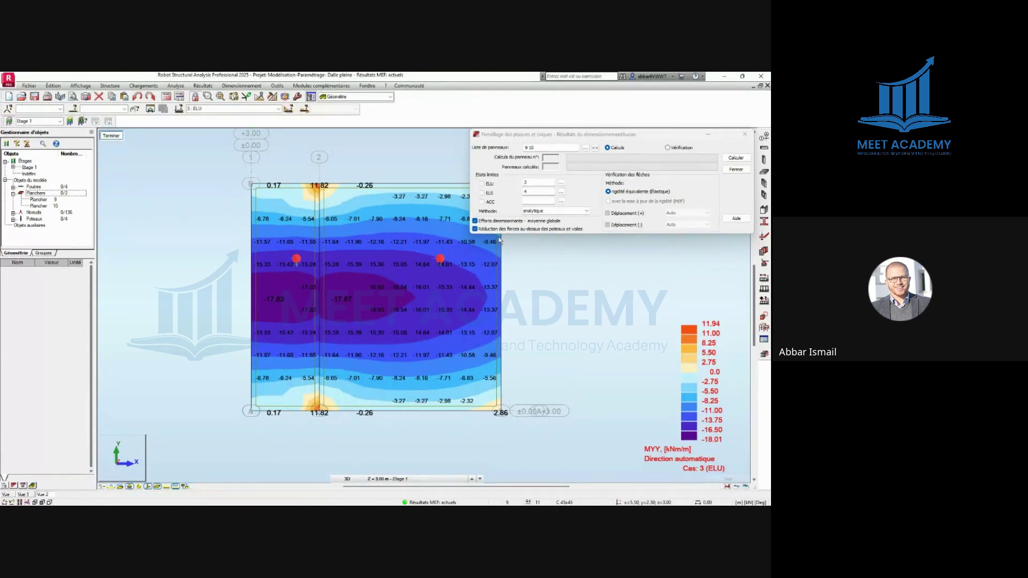
left_click(736, 158)
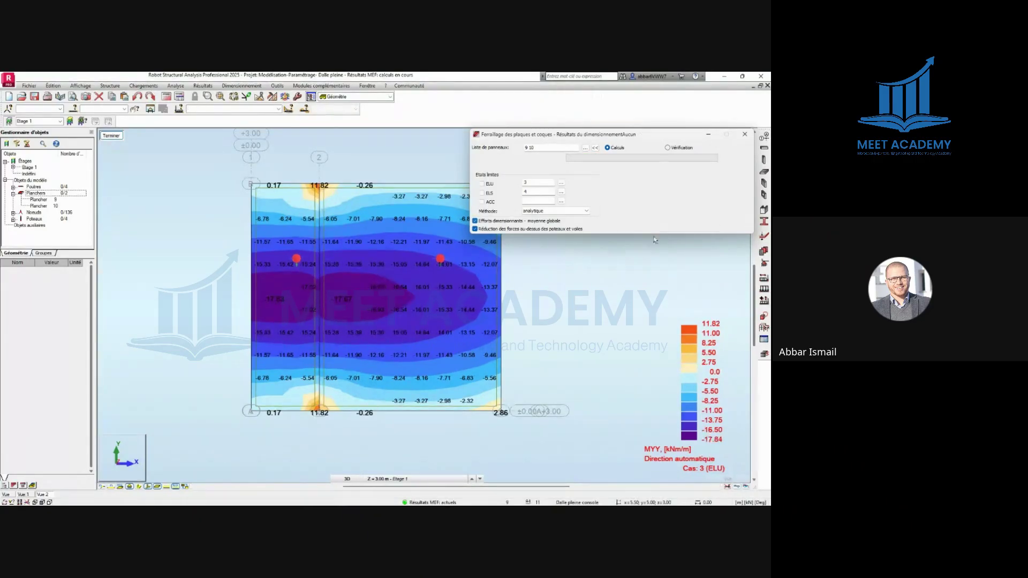
left_click(745, 134)
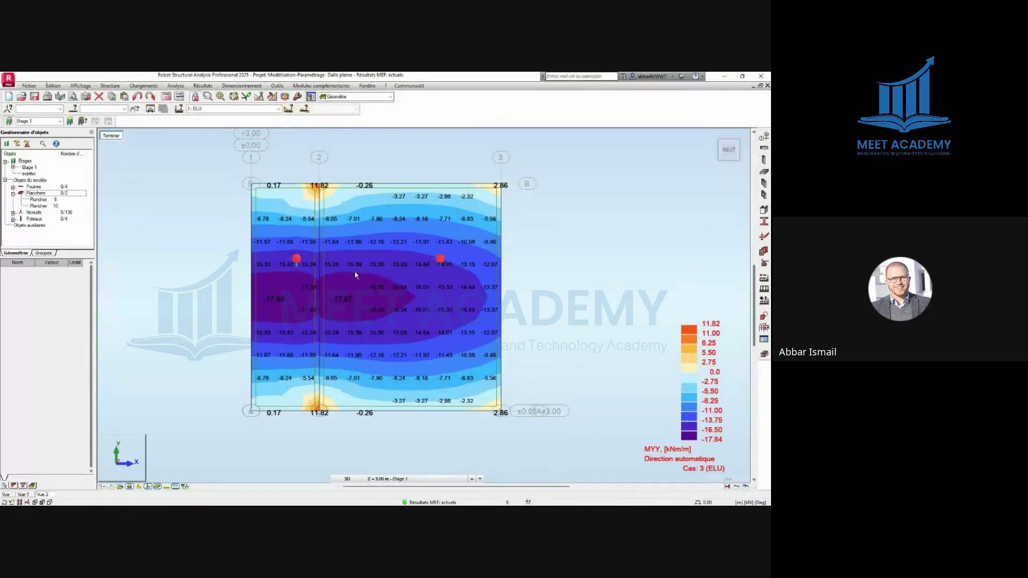
Display the MXX moments of the floor panels as numerical values for the ELU case and examine them in plan
scroll(351, 280, "down", 1)
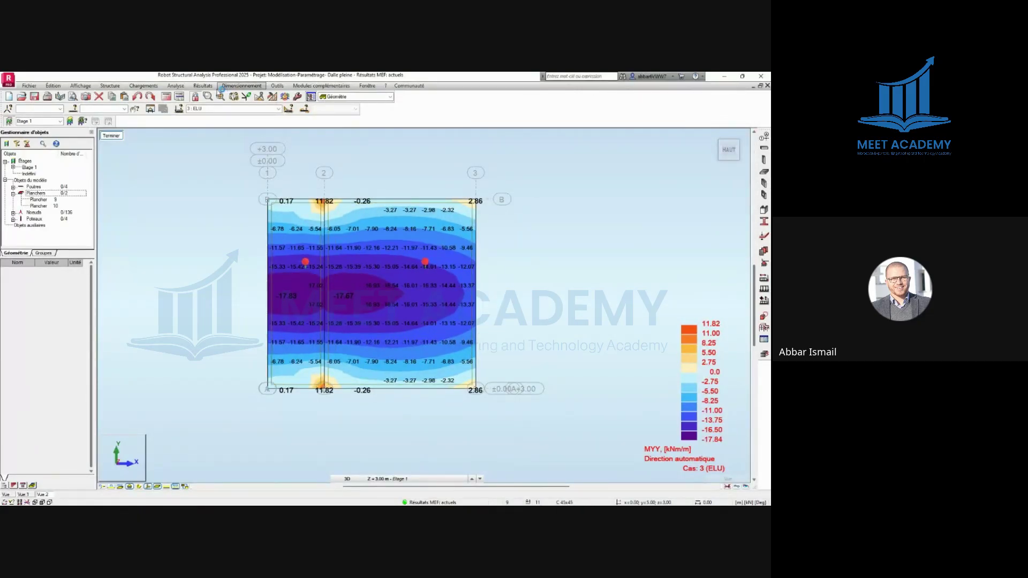
left_click(203, 86)
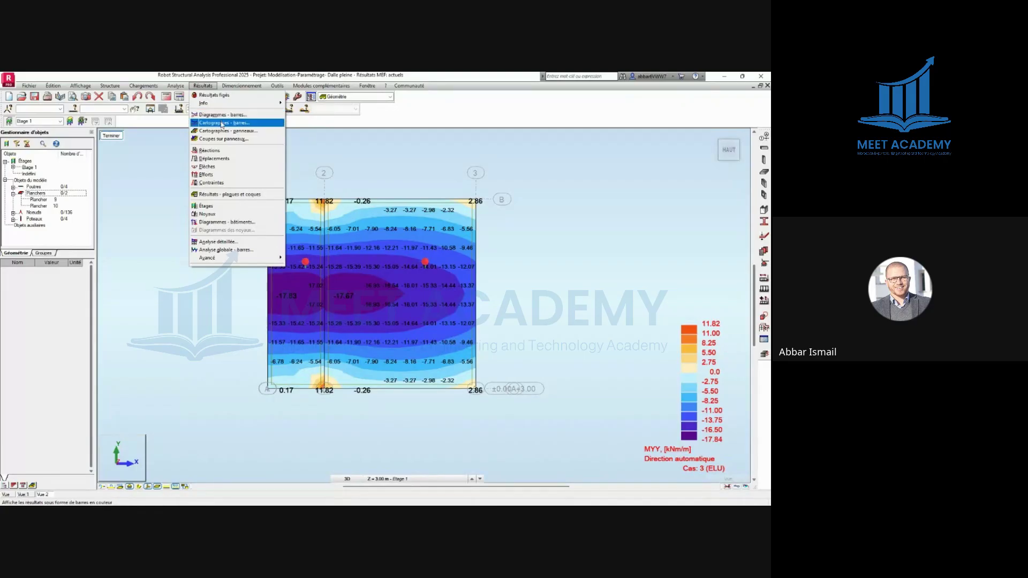
left_click(217, 131)
left_click(744, 134)
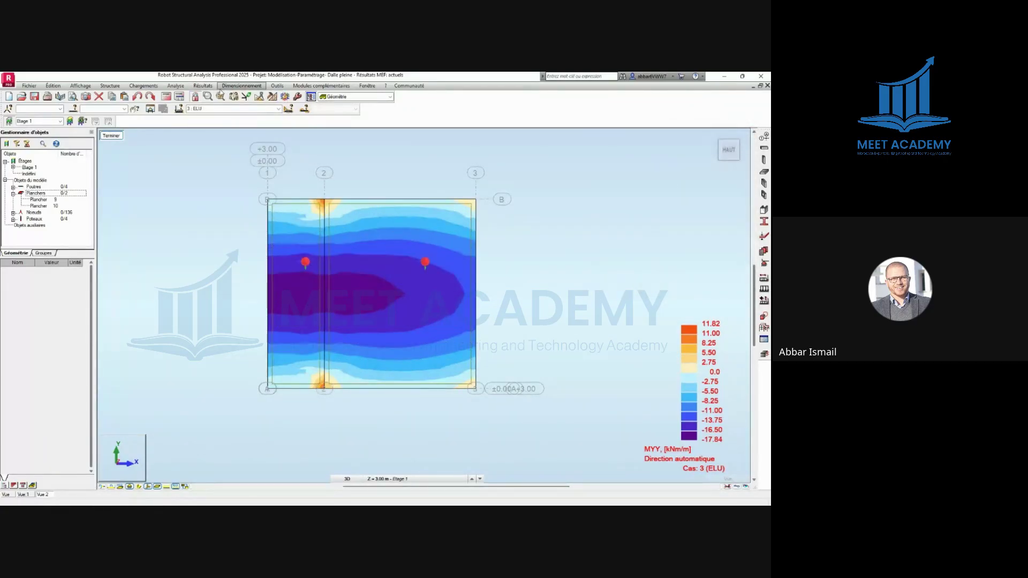
left_click(206, 86)
left_click(221, 132)
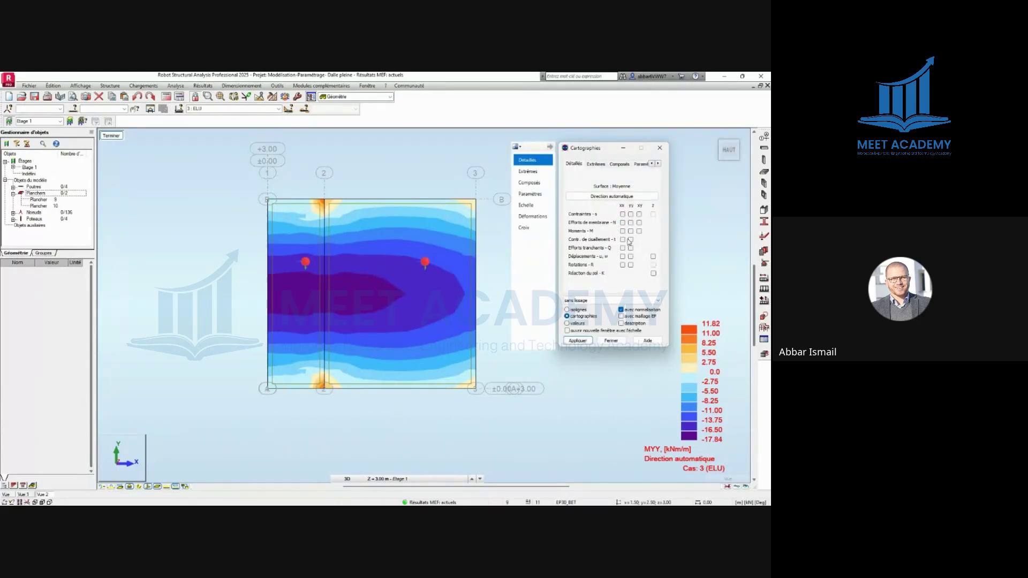
left_click(622, 231)
left_click(578, 341)
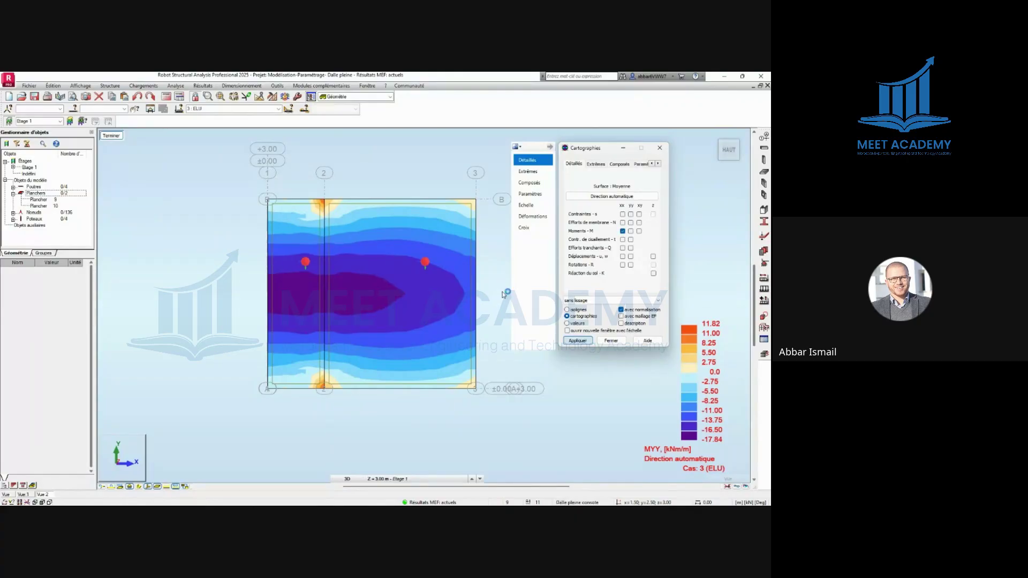
left_click(568, 323)
left_click(578, 341)
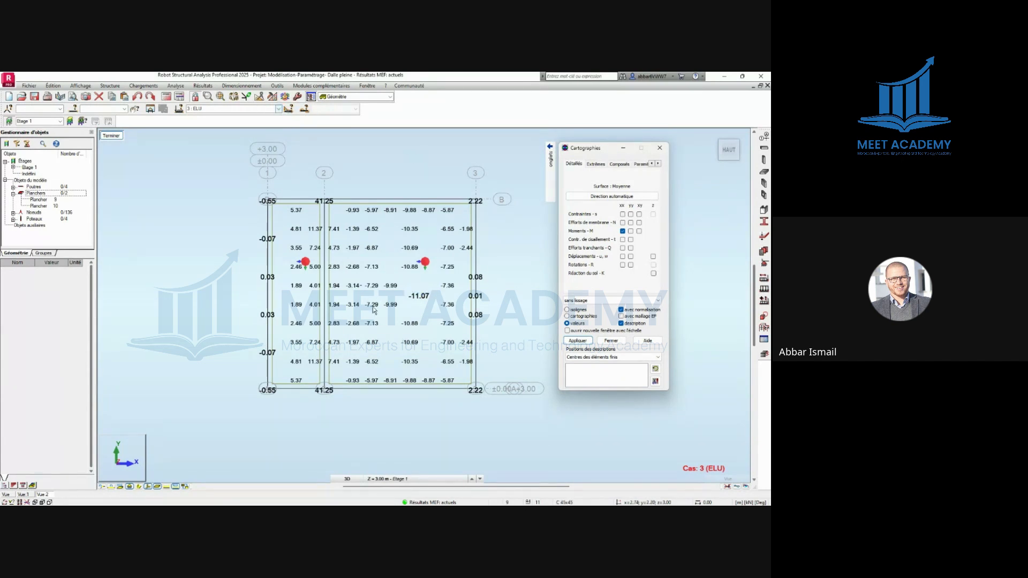
mouse_move(425, 295)
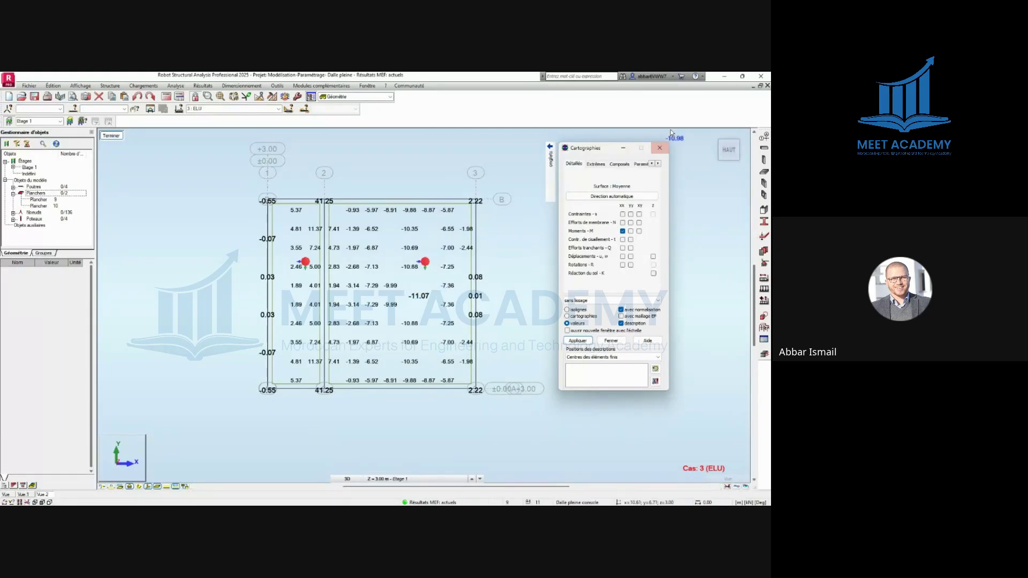
left_click(660, 147)
Open the theoretical reinforcement maps for slabs and switch the model to a 3D view
left_click(242, 86)
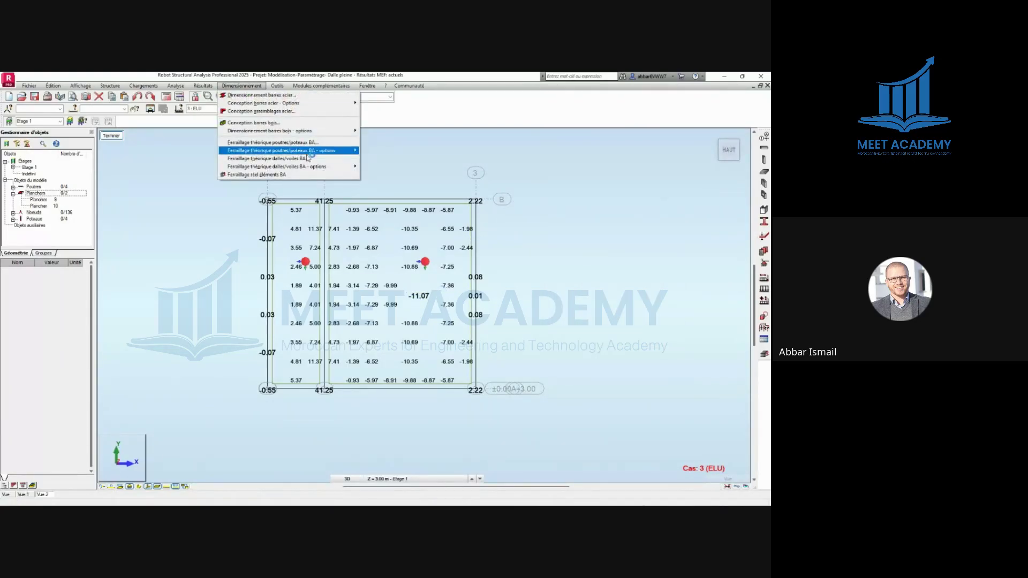
mouse_move(321, 169)
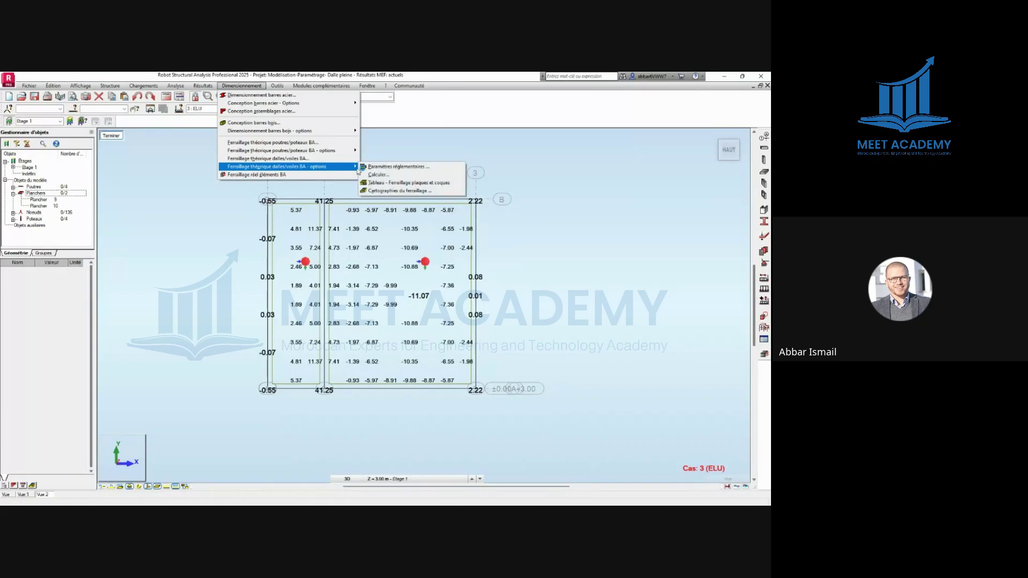
left_click(399, 191)
left_click_drag(658, 140, 548, 147)
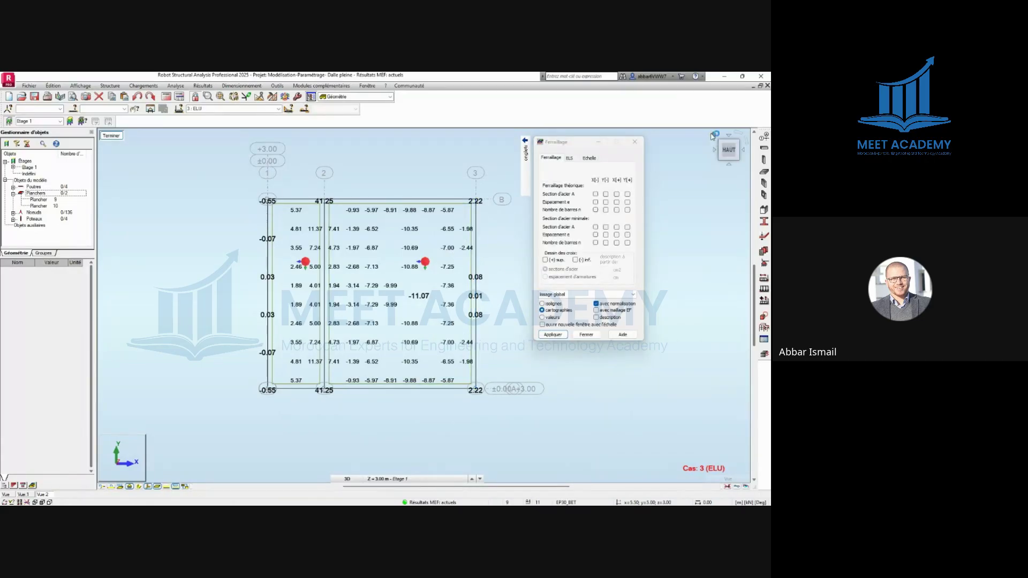
left_click(714, 136)
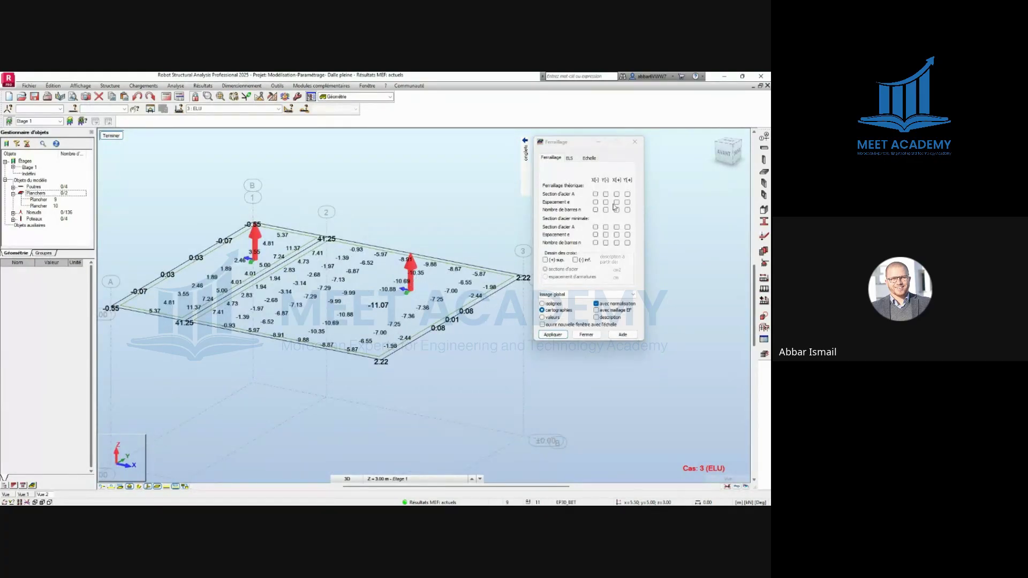
Remove the MXX moment values from the floor panels
left_click(203, 86)
left_click(224, 132)
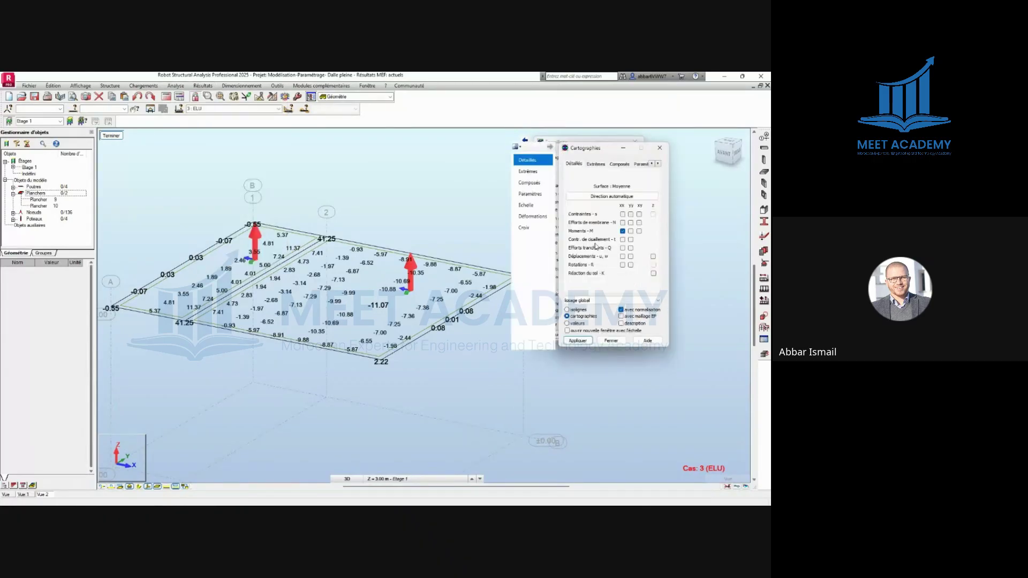
left_click(623, 230)
left_click(578, 341)
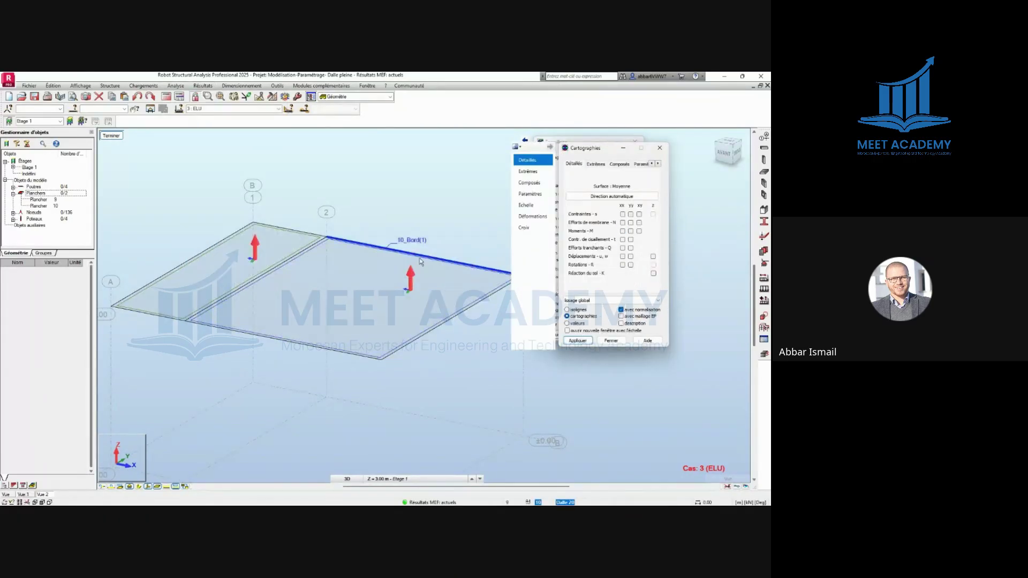
mouse_move(405, 288)
middle_mouse_down()
mouse_move(303, 274)
mouse_move(416, 294)
middle_mouse_up()
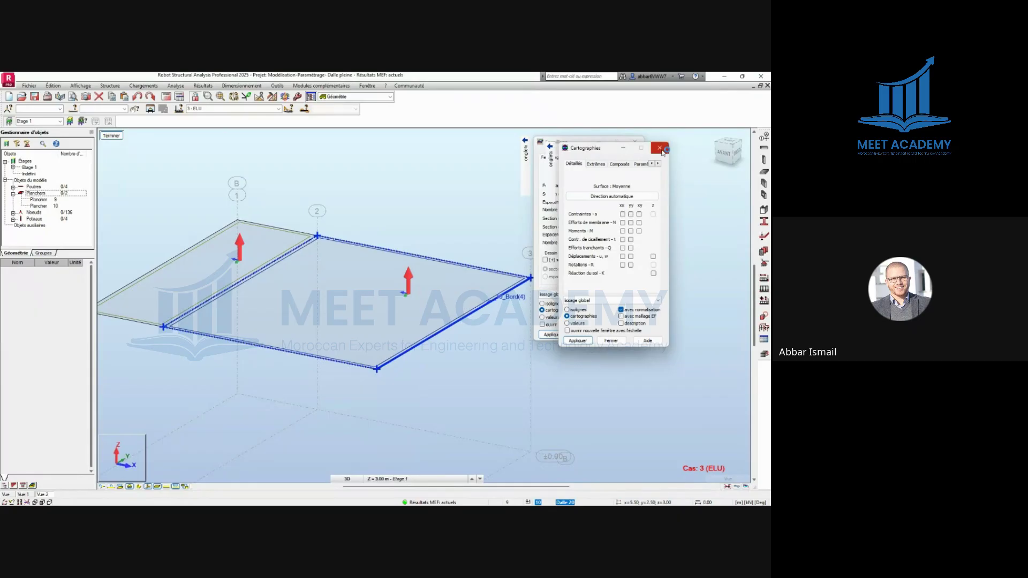
left_click(659, 147)
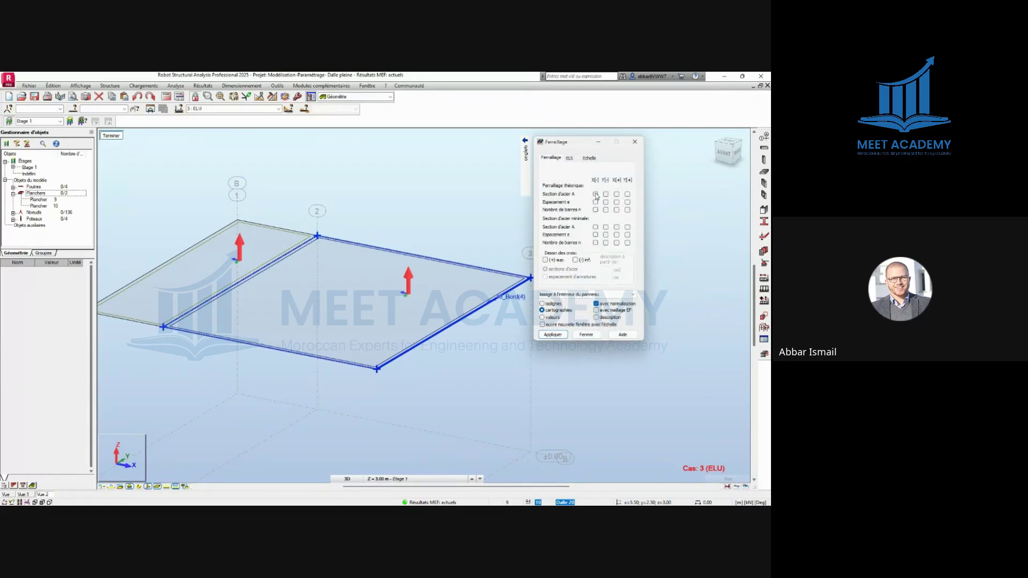
Map the X[-] theoretical steel section A on the floor panels and show it as numerical values
left_click(553, 334)
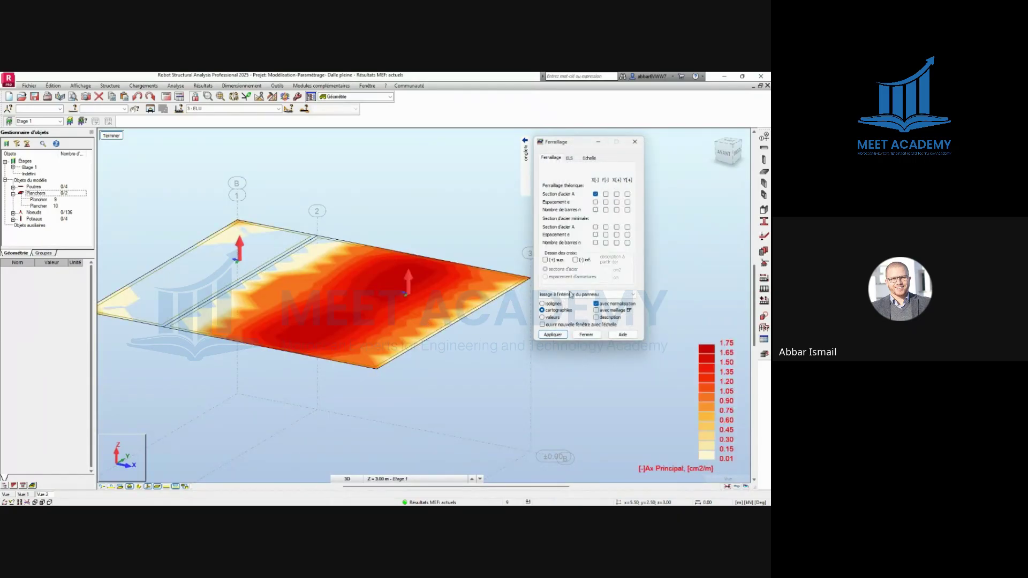
left_click(543, 317)
left_click(553, 335)
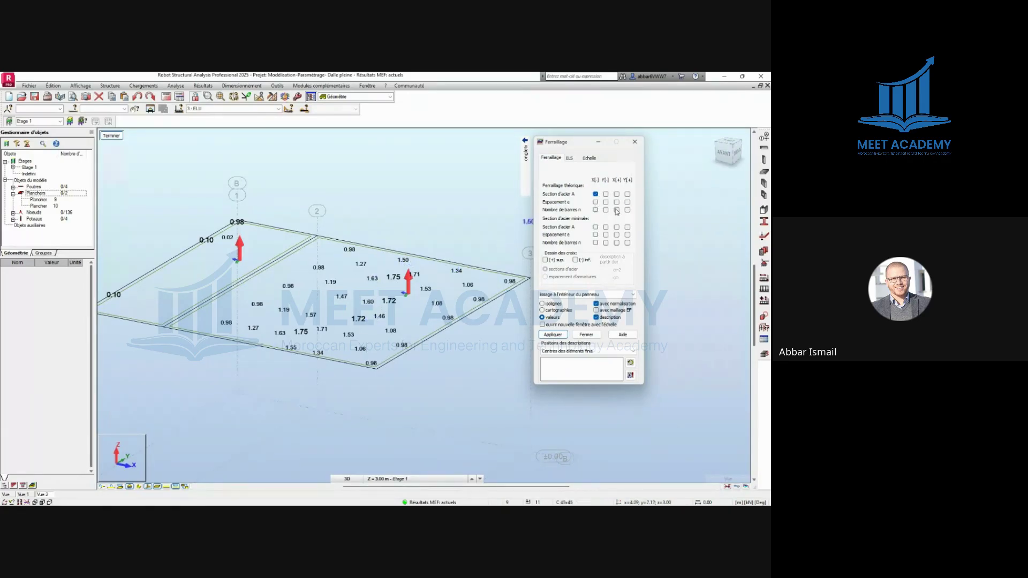
Show the theoretical steel section A values for Y[-] and X[+] on the floor panels and examine them
left_click(606, 195)
left_click(552, 334)
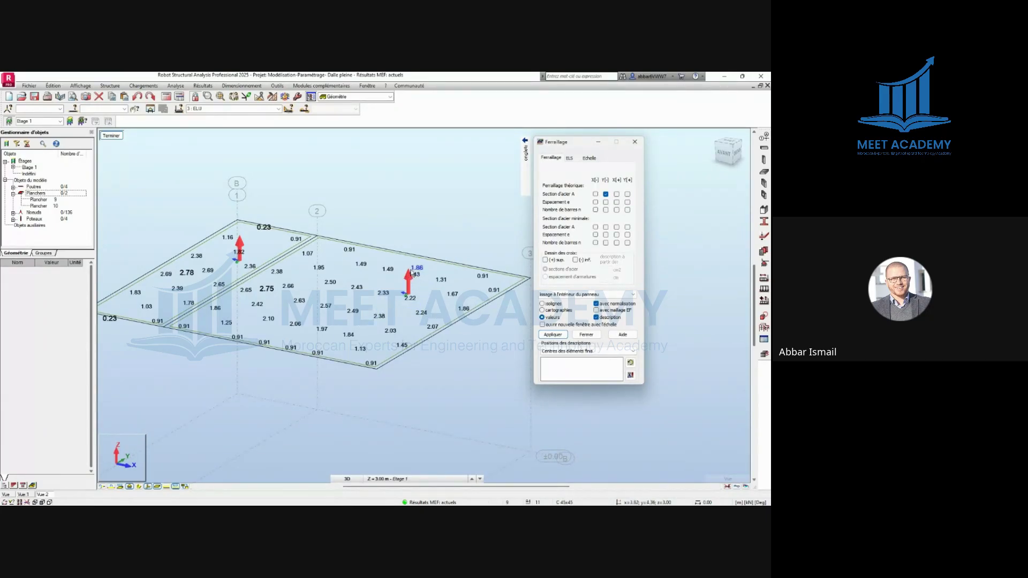
left_click(617, 194)
left_click(553, 334)
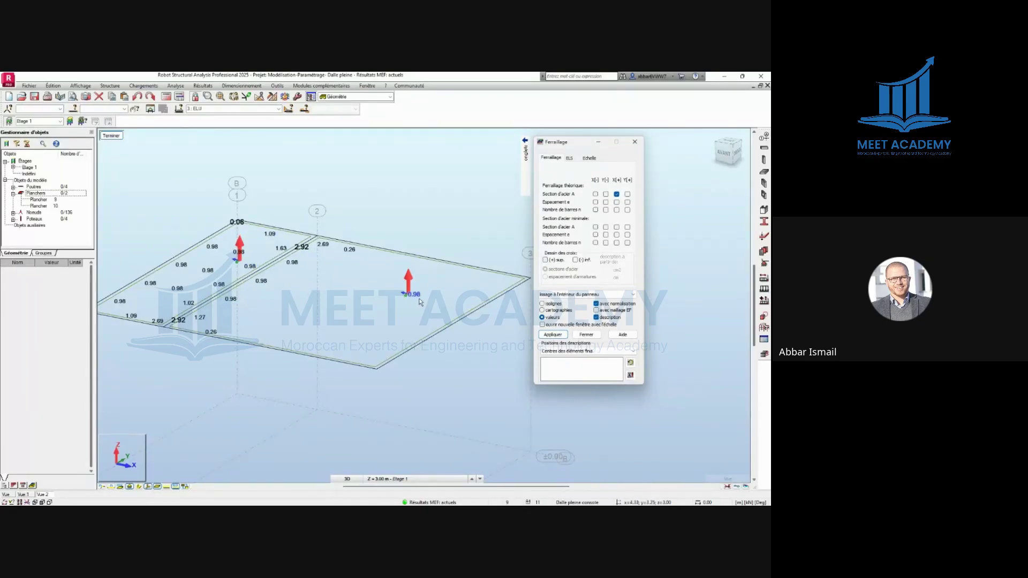
scroll(255, 279, "down", 1)
scroll(255, 279, "up", 1)
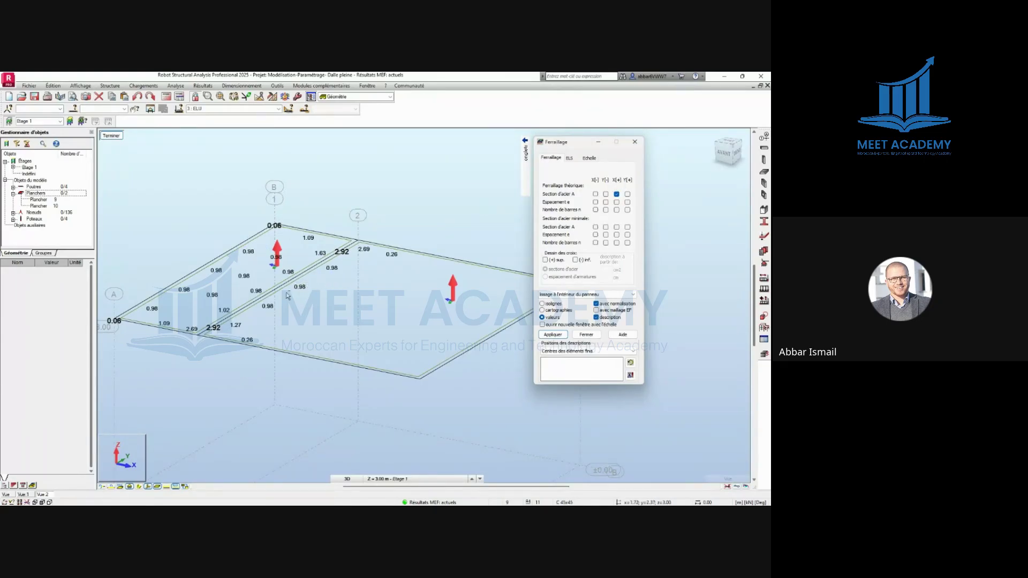
Show the theoretical steel section A values for Y[+] on the floor panels and examine them
left_click(627, 194)
left_click(553, 335)
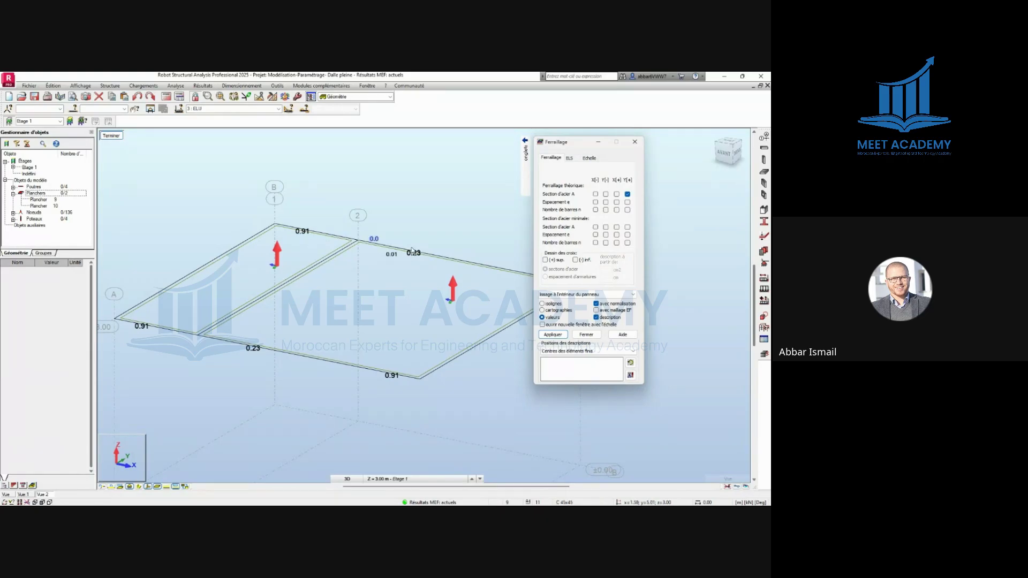
scroll(343, 368, "down", 1)
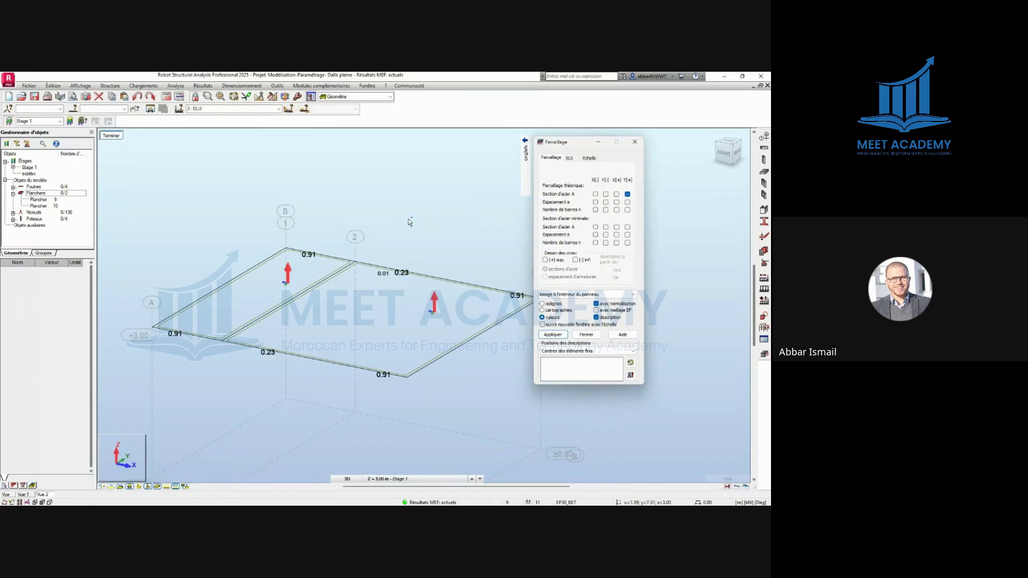
key("Escape")
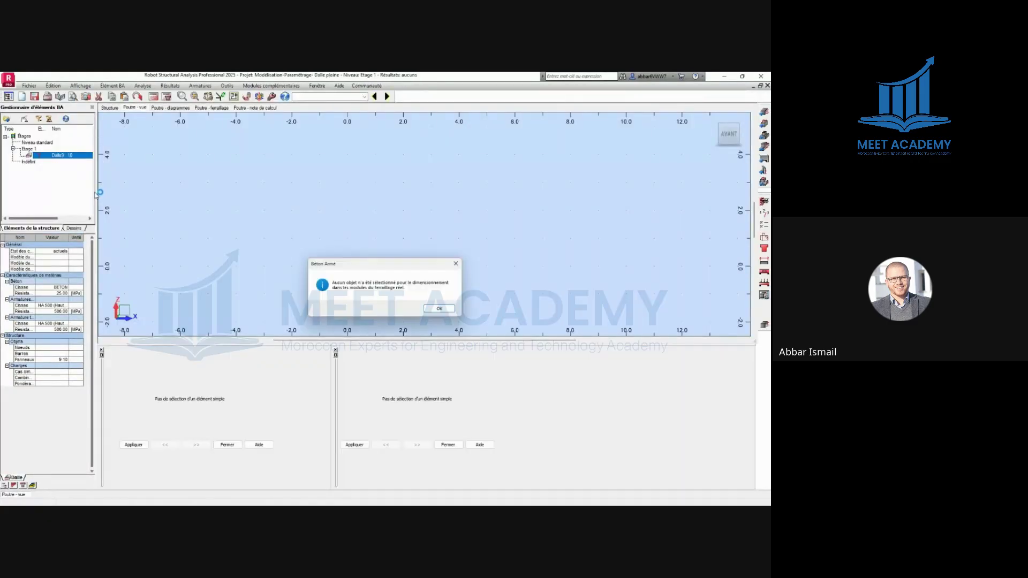
Dismiss the notice and open the provided reinforcement results of the slab under Etage 1
left_click(433, 312)
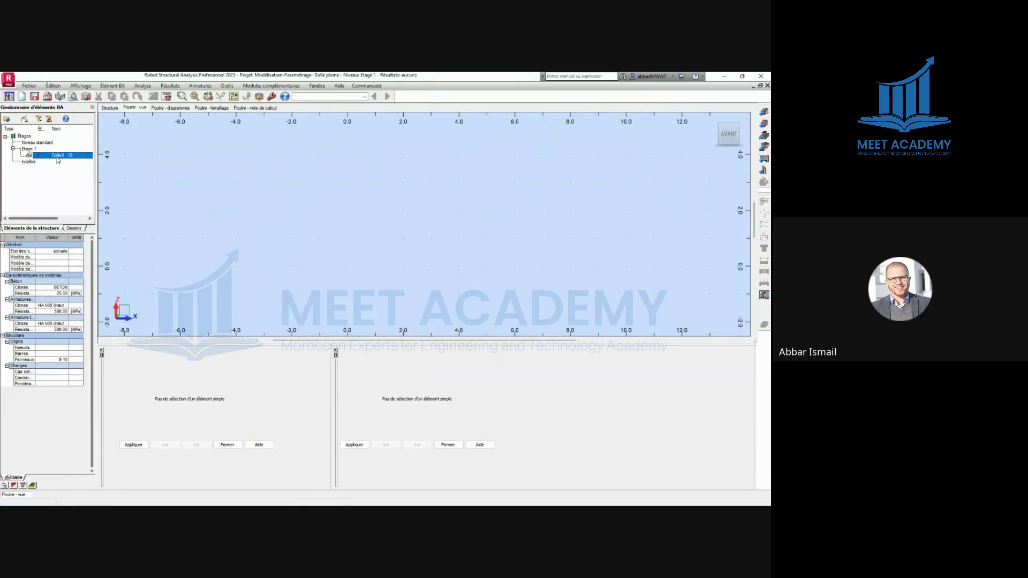
double_click(76, 156)
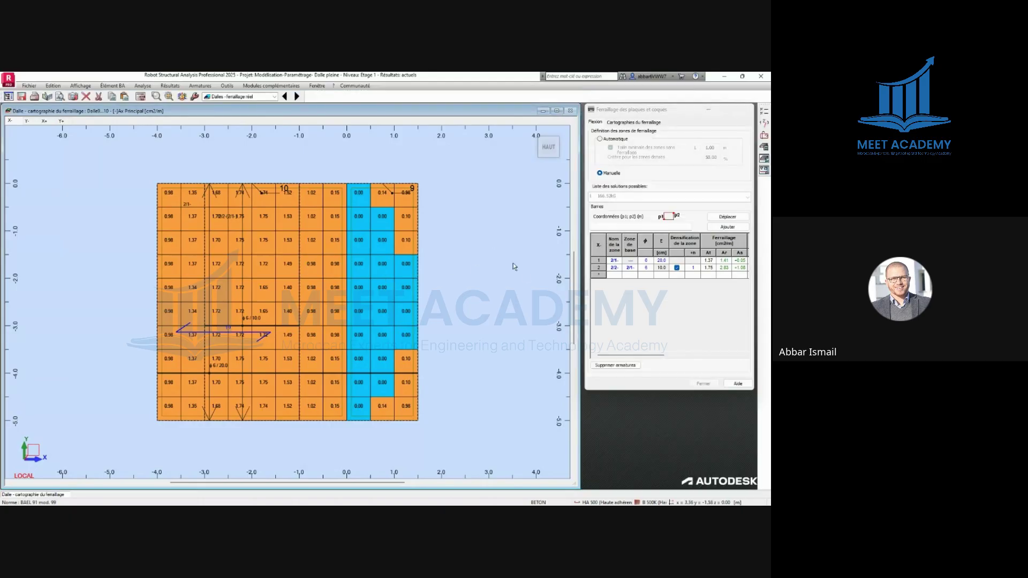
scroll(434, 246, "down", 1)
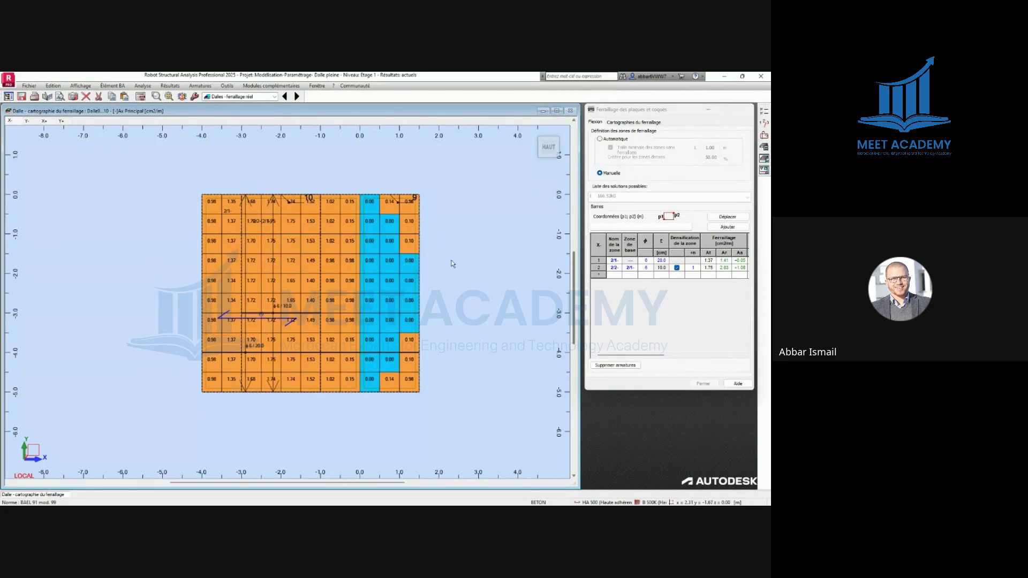
Review the slab's bending zones and reinforcement map options, keeping the theoretical reinforcement At as the mapped result
left_click(613, 123)
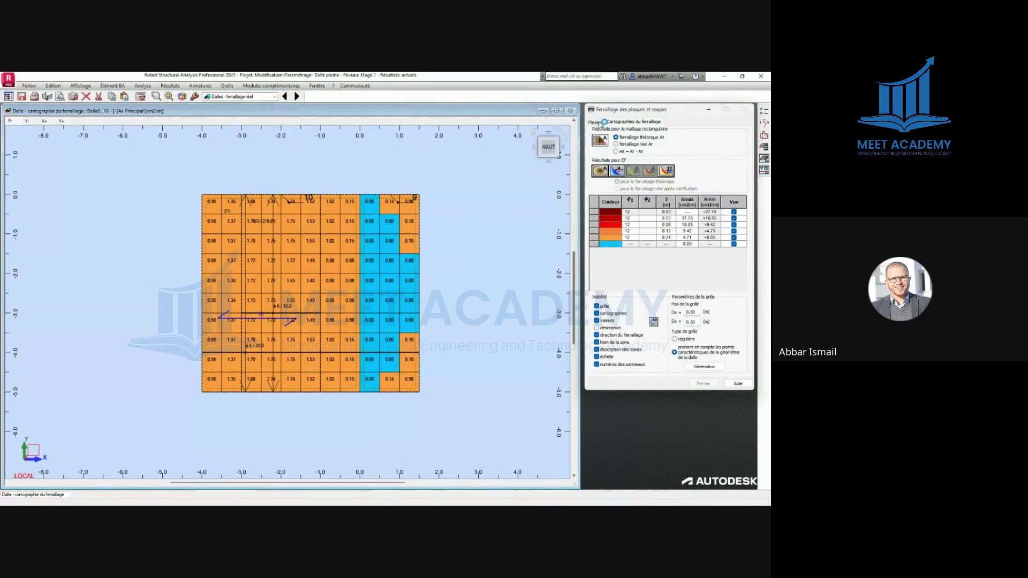
left_click(597, 122)
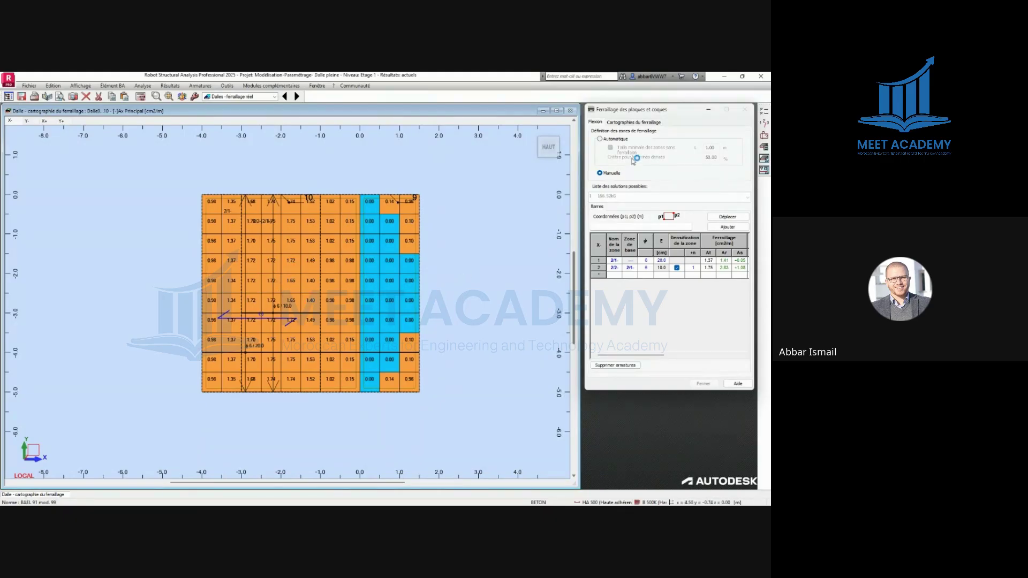
left_click(623, 123)
left_click(620, 151)
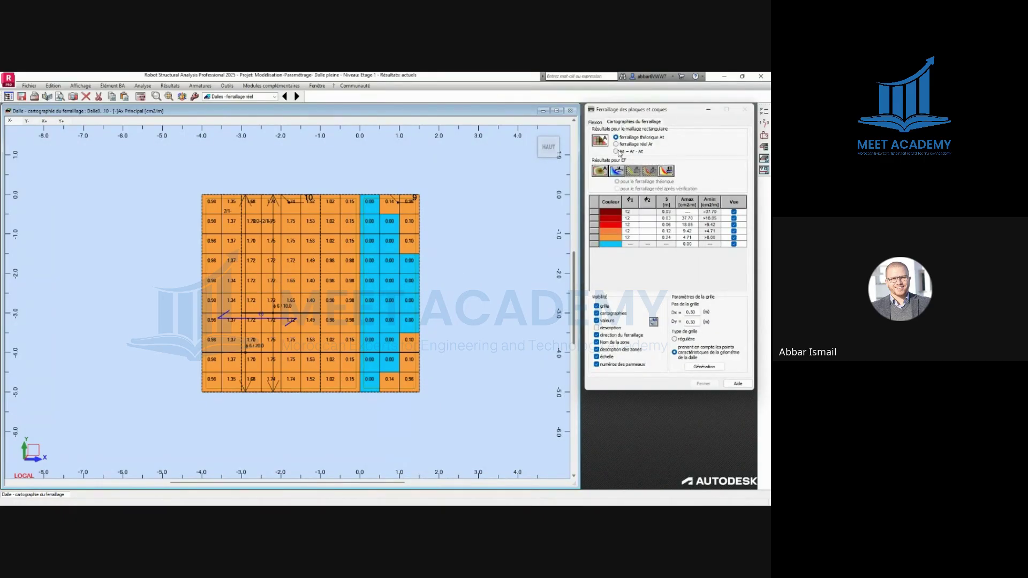
left_click(619, 138)
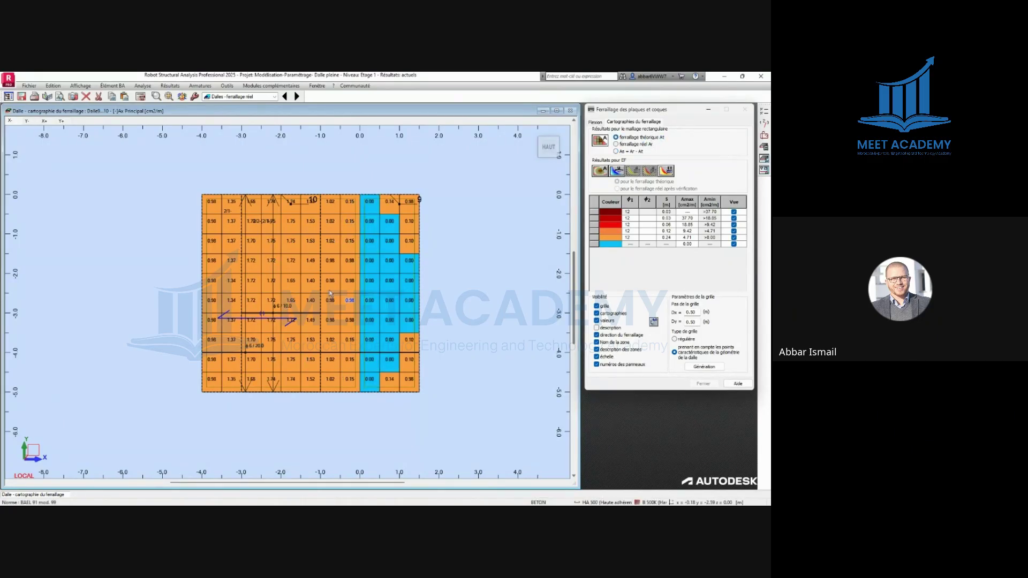
Show the slab's theoretical reinforcement map for the Y- direction and examine its values
left_click(31, 126)
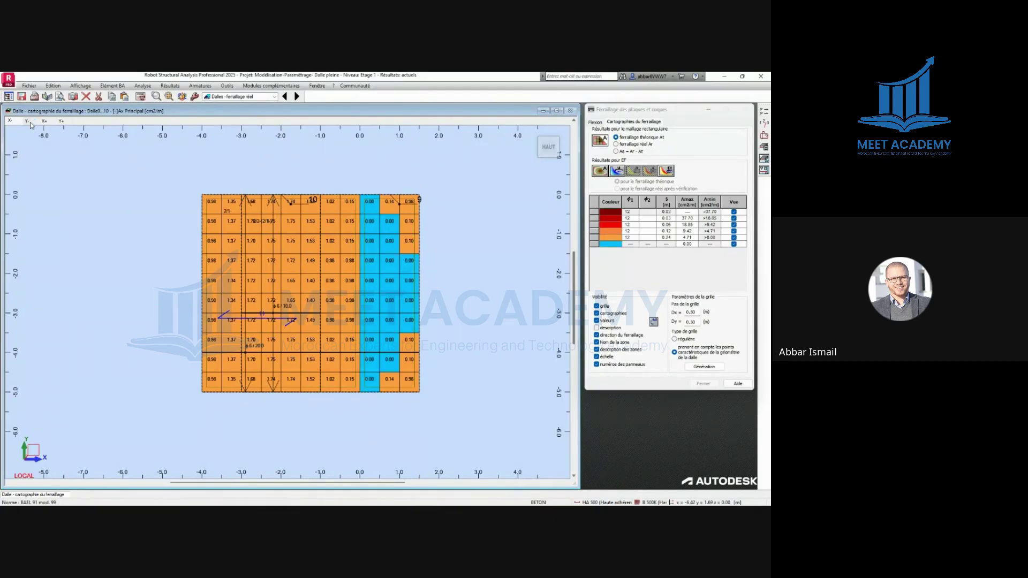
left_click(29, 123)
scroll(25, 220, "up", 3)
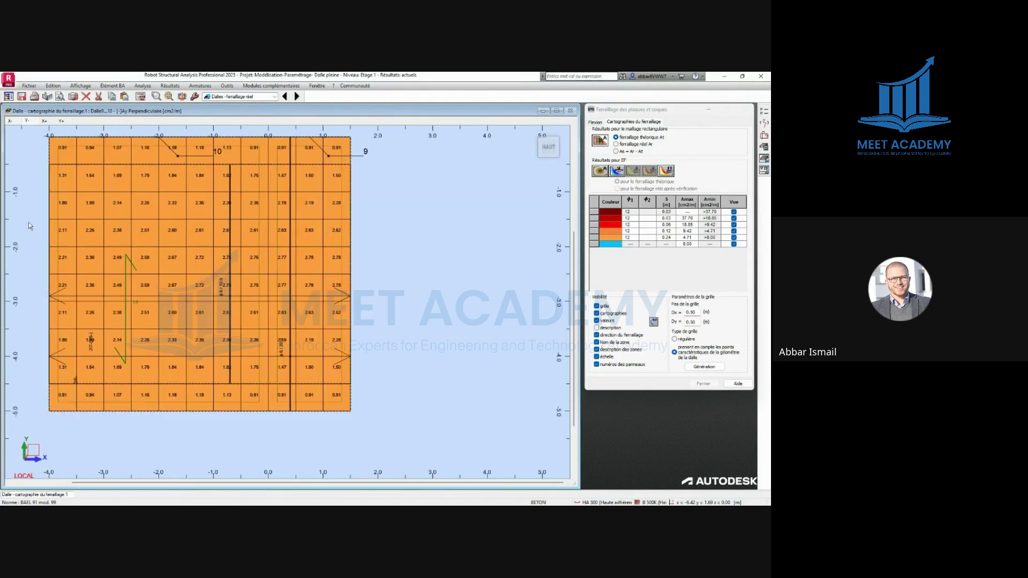
scroll(80, 239, "down", 1)
scroll(213, 276, "up", 2)
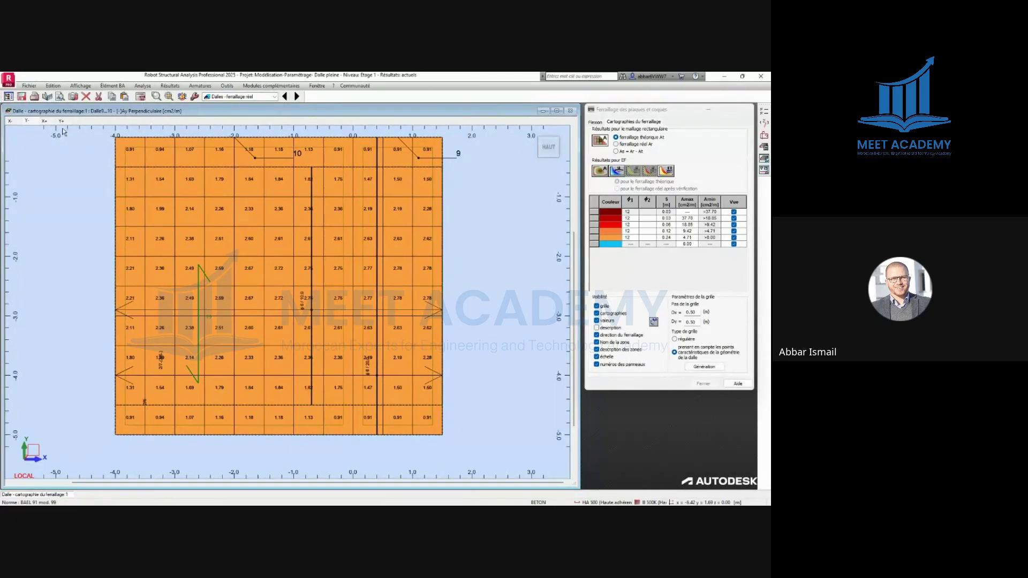
Examine the slab's theoretical reinforcement maps for the X+ and Y+ directions
left_click(45, 121)
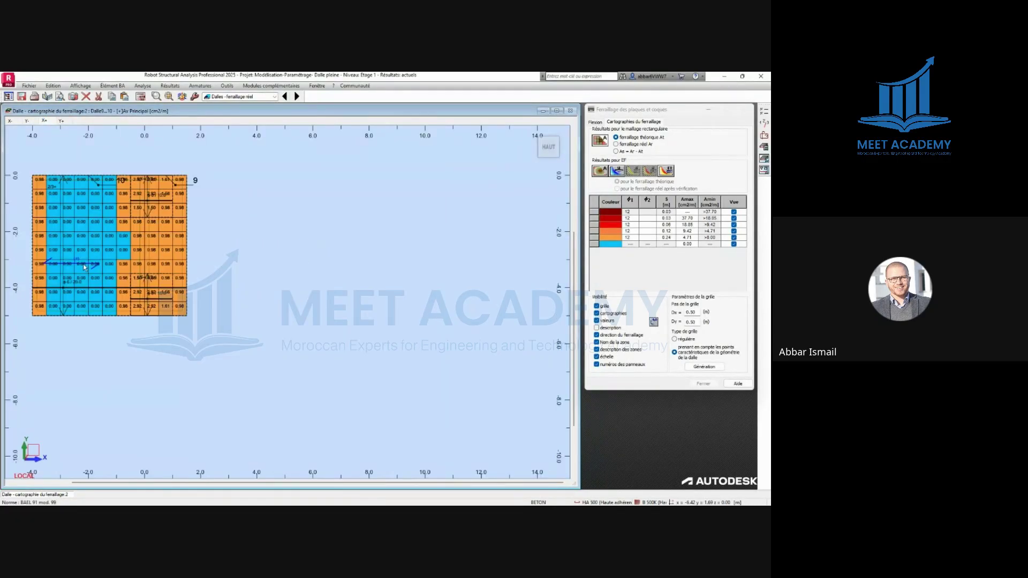
scroll(84, 267, "up", 2)
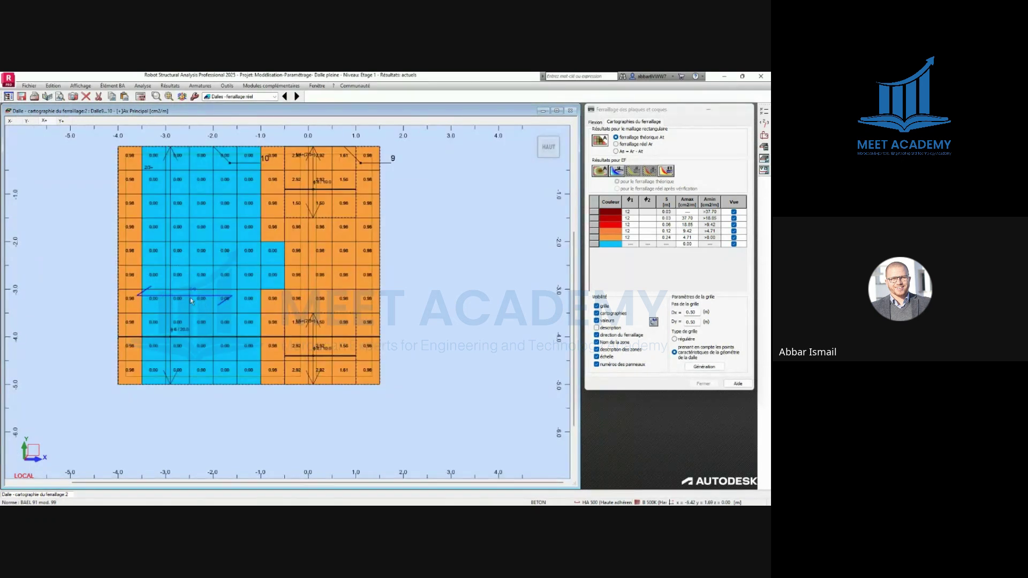
left_click(62, 121)
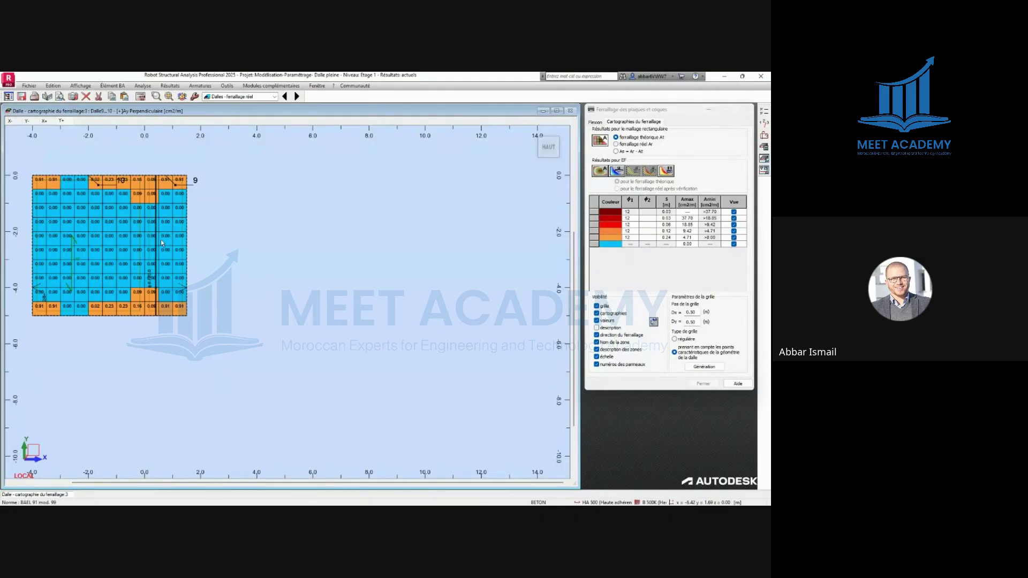
scroll(95, 275, "up", 2)
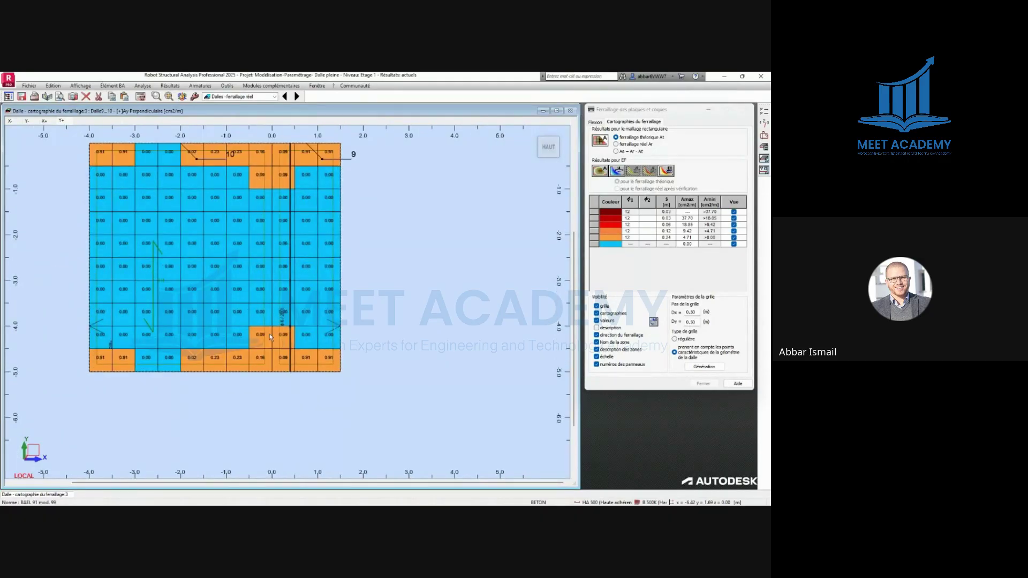
scroll(152, 273, "down", 1)
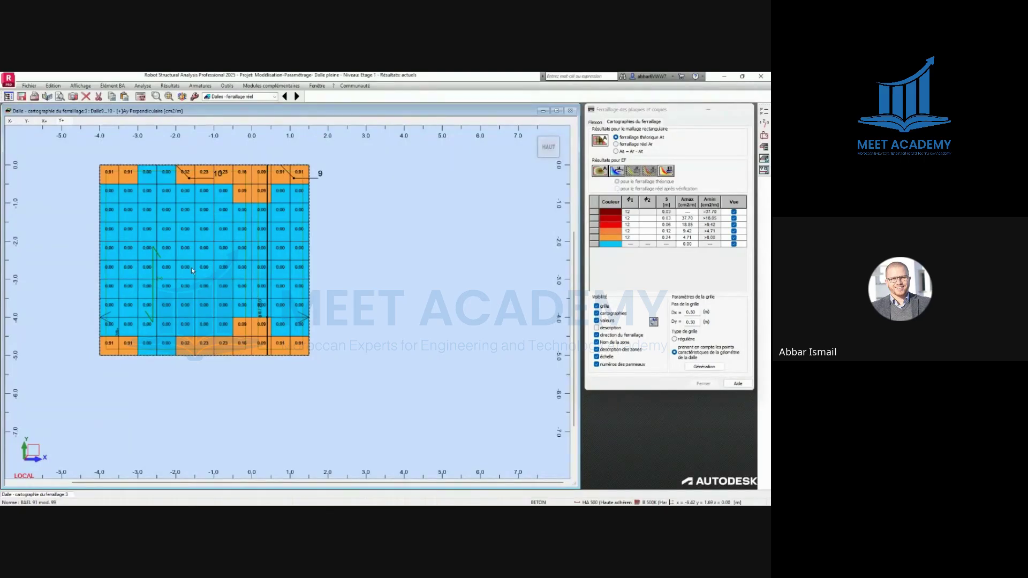
Map the real reinforcement Ar and review the bending zones for the Y+ and X+ directions
left_click(619, 145)
left_click(617, 144)
left_click(595, 122)
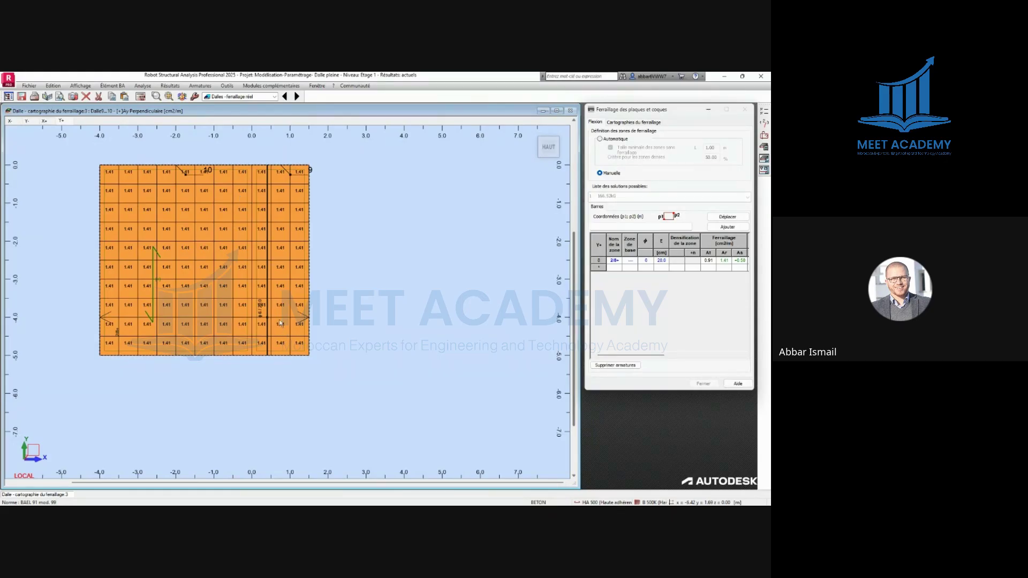
left_click(44, 121)
scroll(300, 289, "down", 1)
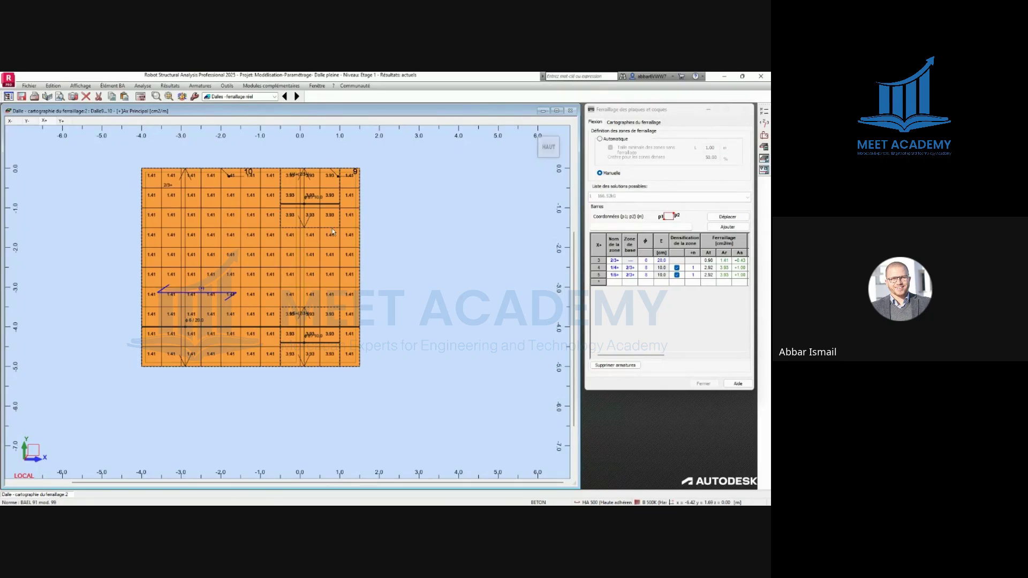
Switch to the slab reinforcement layout and orbit the slab into a 3D view
left_click(249, 97)
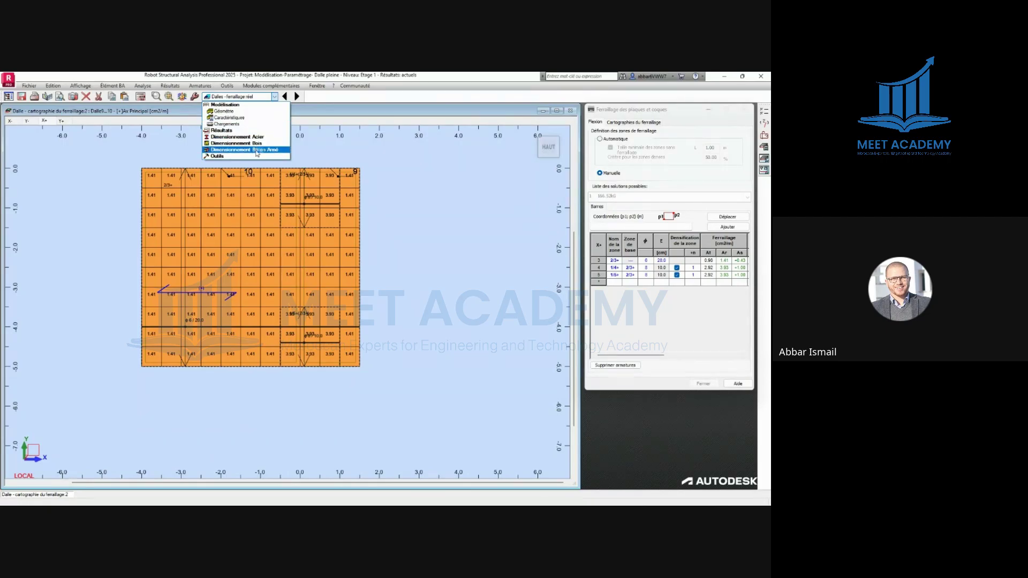
left_click(243, 157)
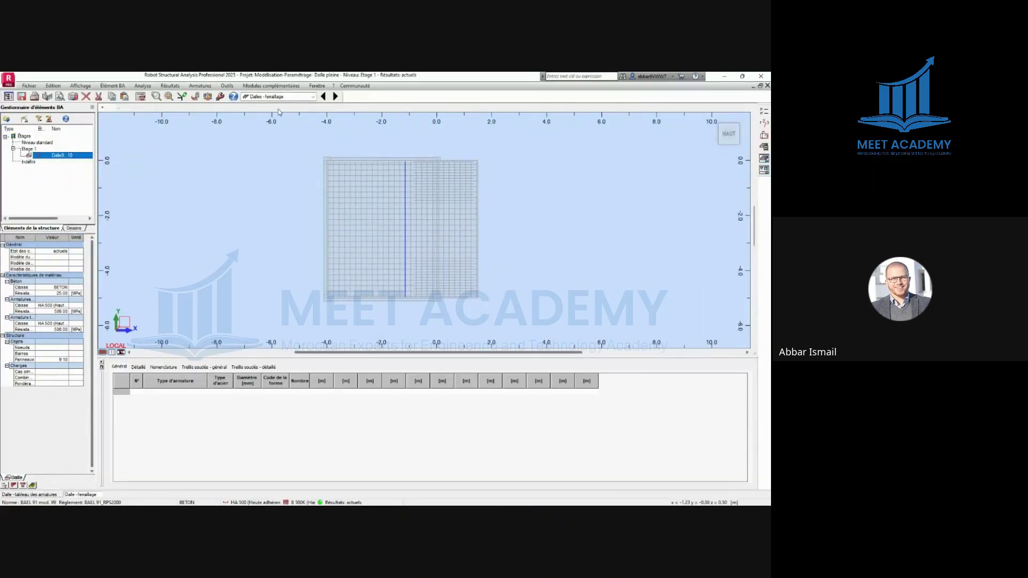
left_click_drag(712, 123, 285, 193)
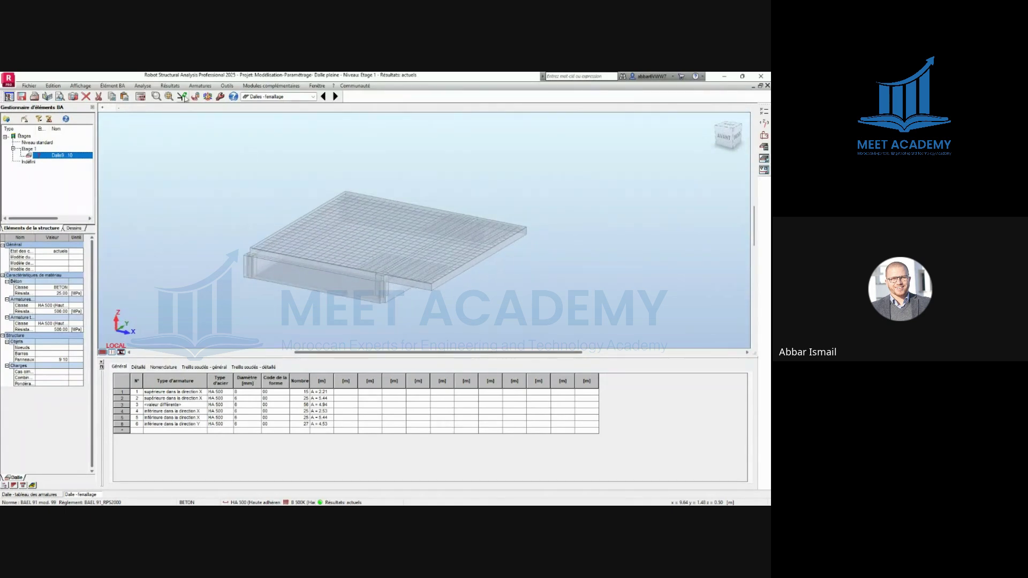
Display only the lower reinforcement bars of the slab and inspect them up close
left_click(197, 87)
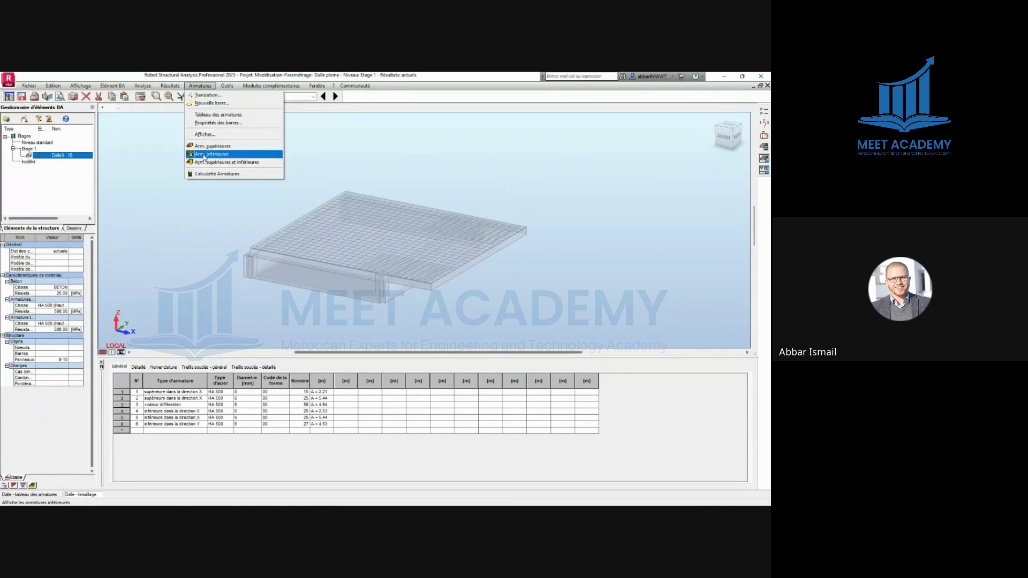
left_click(204, 154)
scroll(475, 239, "up", 5)
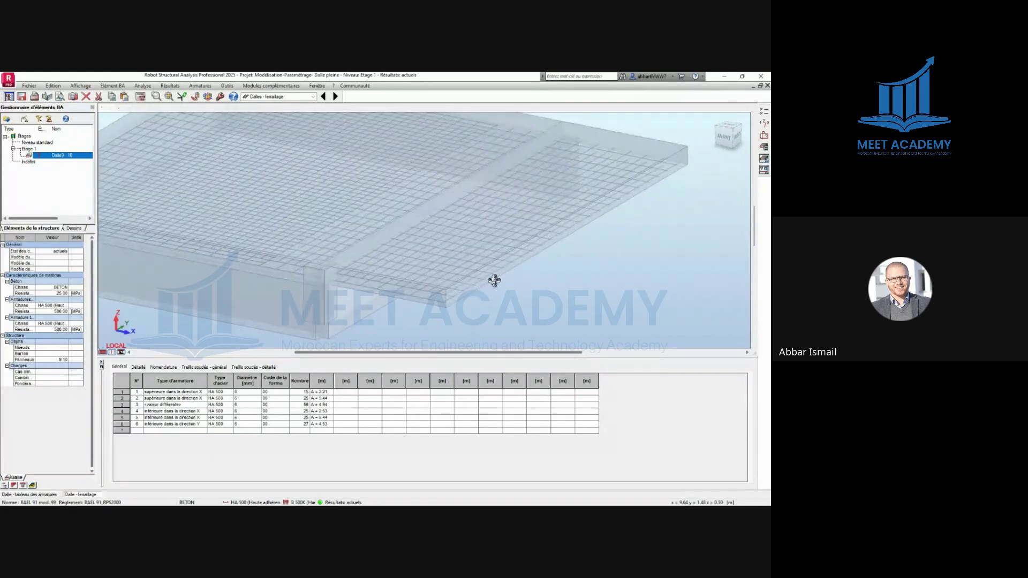
scroll(493, 281, "down", 3)
scroll(337, 234, "down", 2)
Display the upper and lower reinforcement bars together and inspect them near the cantilever
left_click(198, 86)
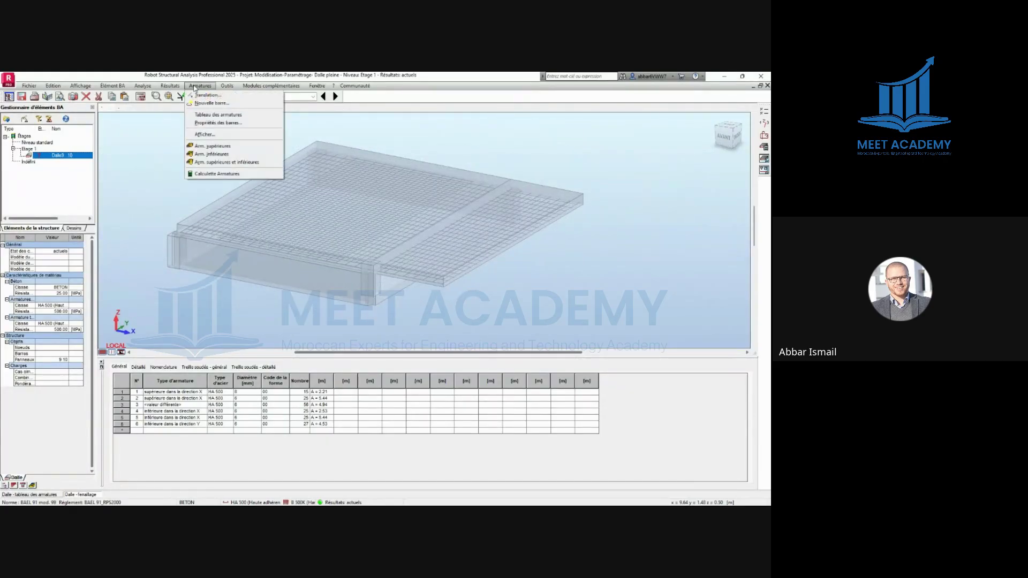
left_click(211, 154)
scroll(481, 276, "up", 2)
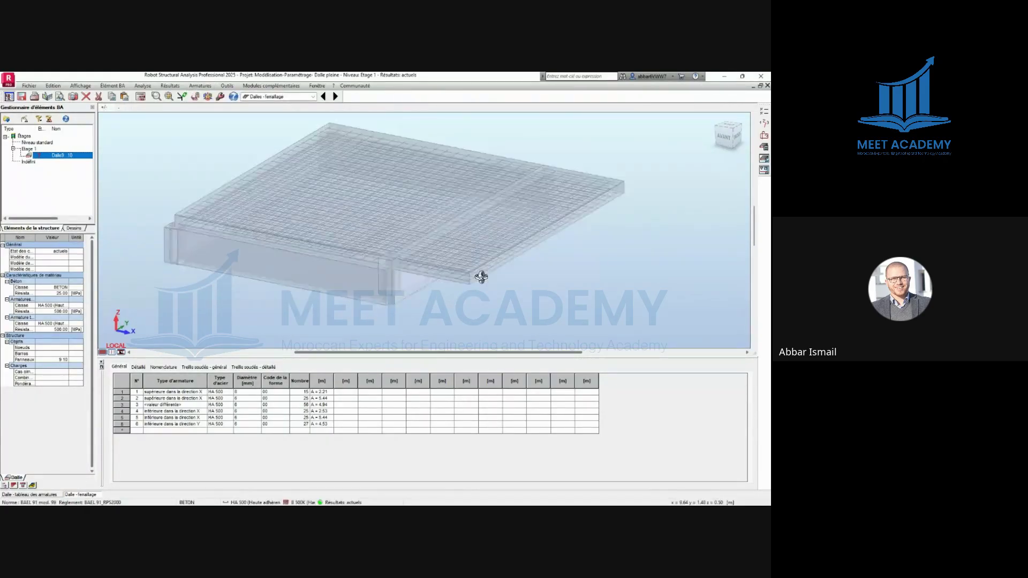
scroll(438, 250, "up", 2)
scroll(432, 271, "down", 1)
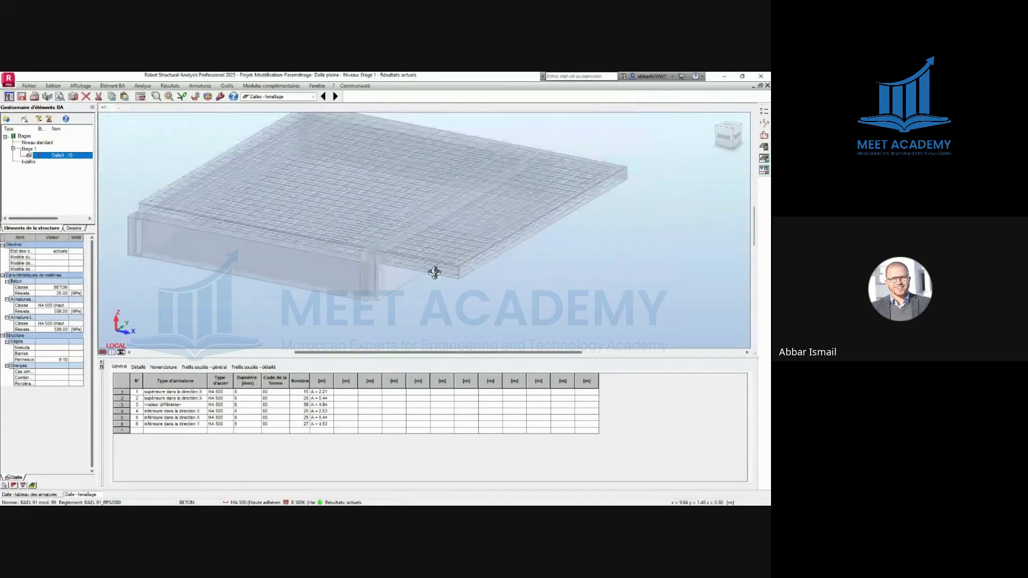
Display only the upper reinforcement bars, select the 25-bar upper group in the X direction and inspect it over the cantilever
left_click(200, 87)
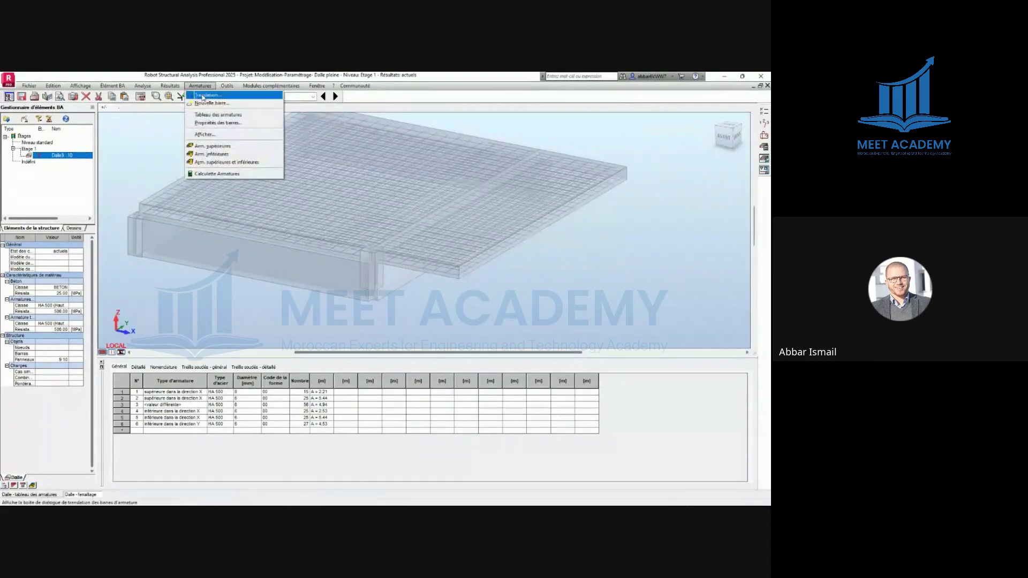
left_click(212, 146)
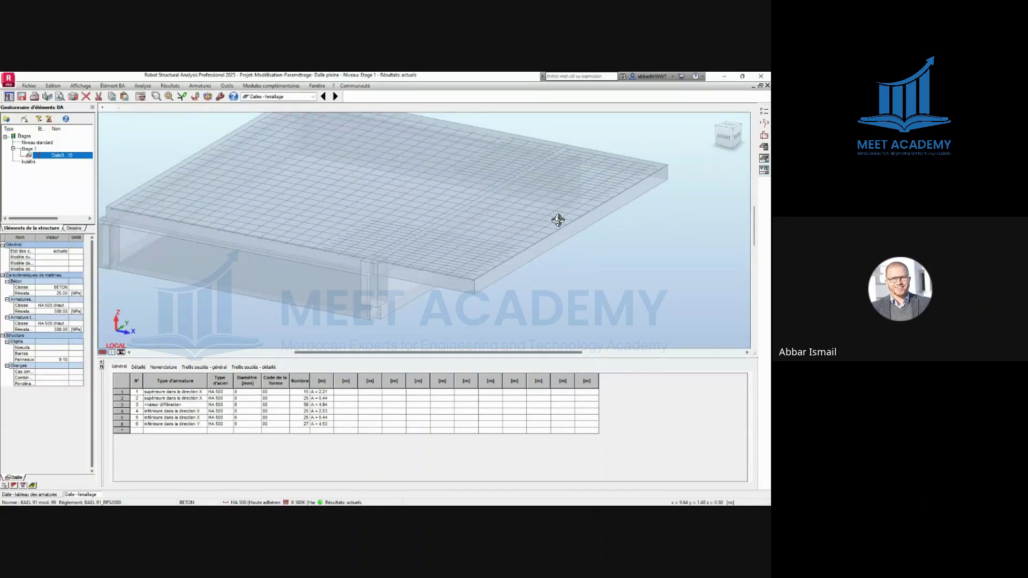
right_click(297, 298)
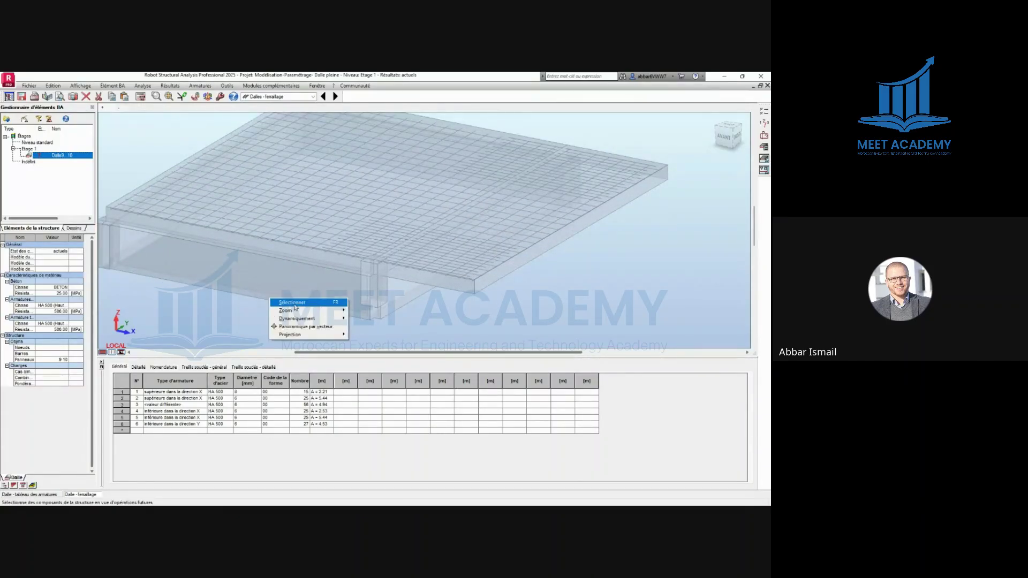
left_click(294, 304)
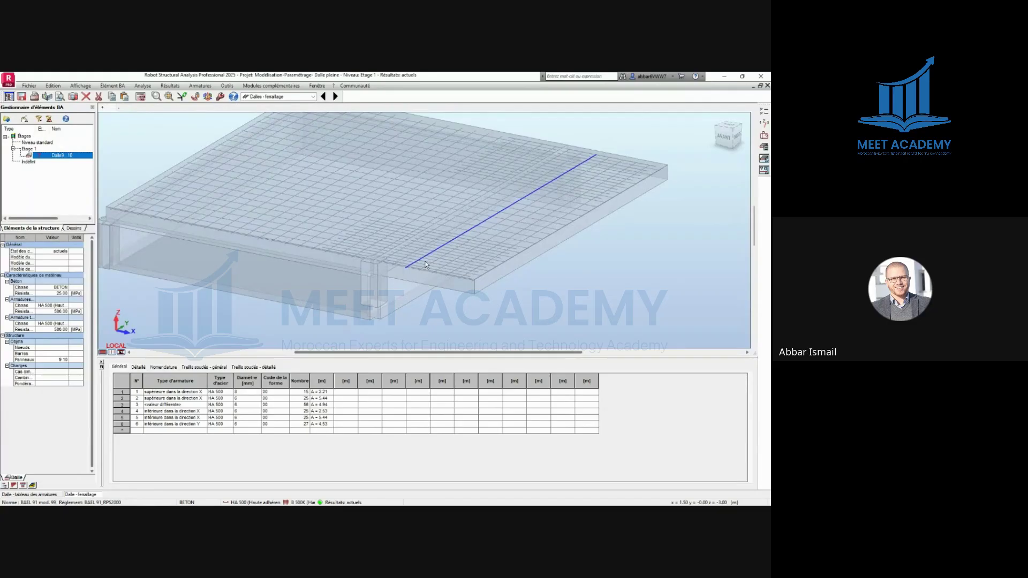
left_click(552, 239)
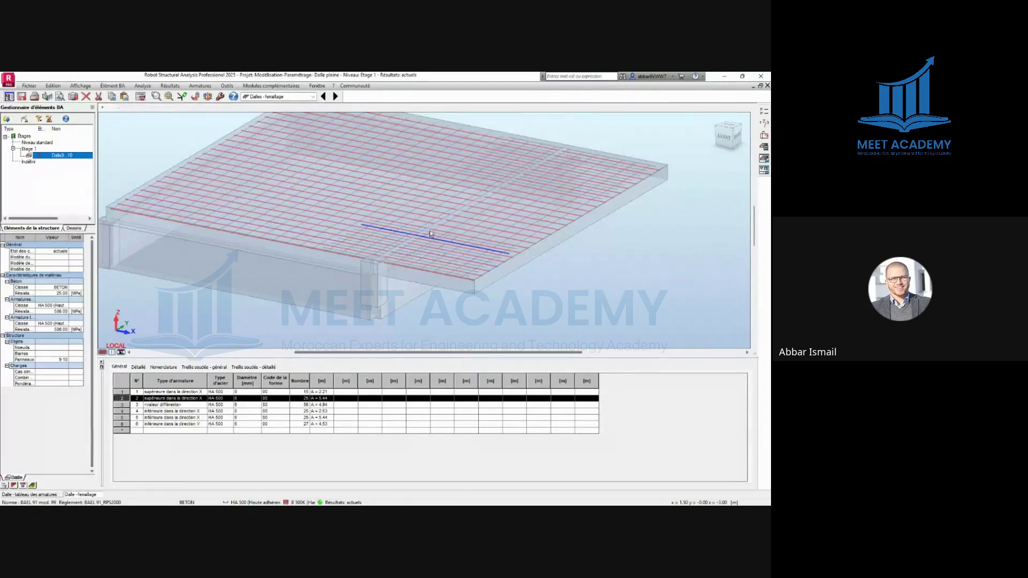
scroll(589, 270, "down", 2)
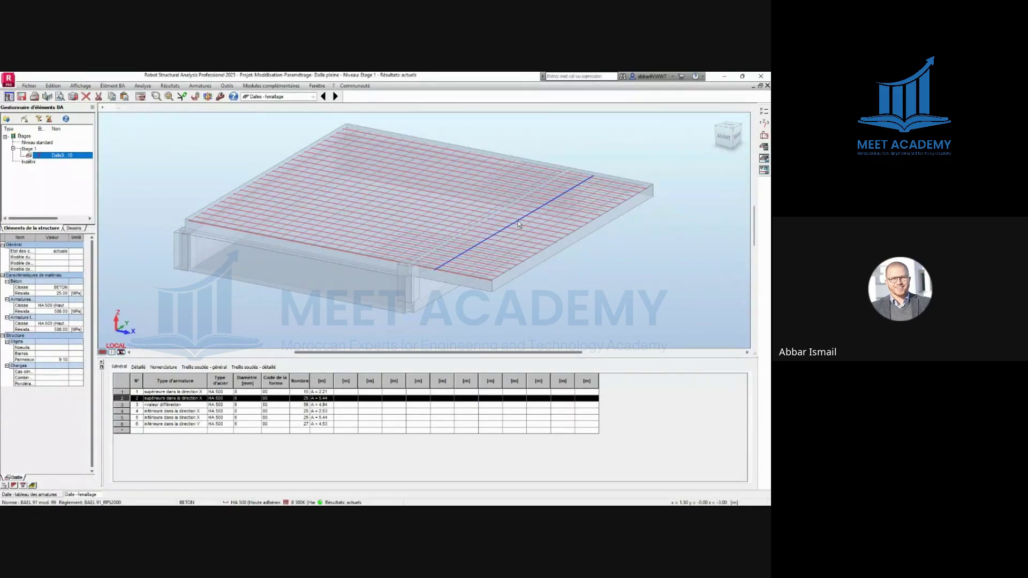
scroll(452, 259, "up", 1)
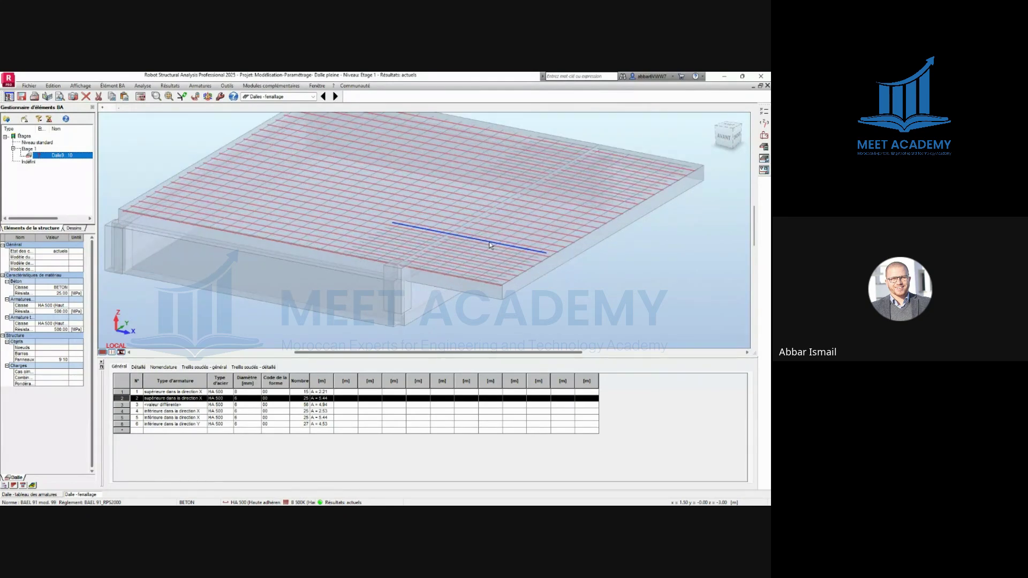
Select the 15-bar upper reinforcement group in the X direction and inspect its bars around the cantilever supports
left_click(297, 391)
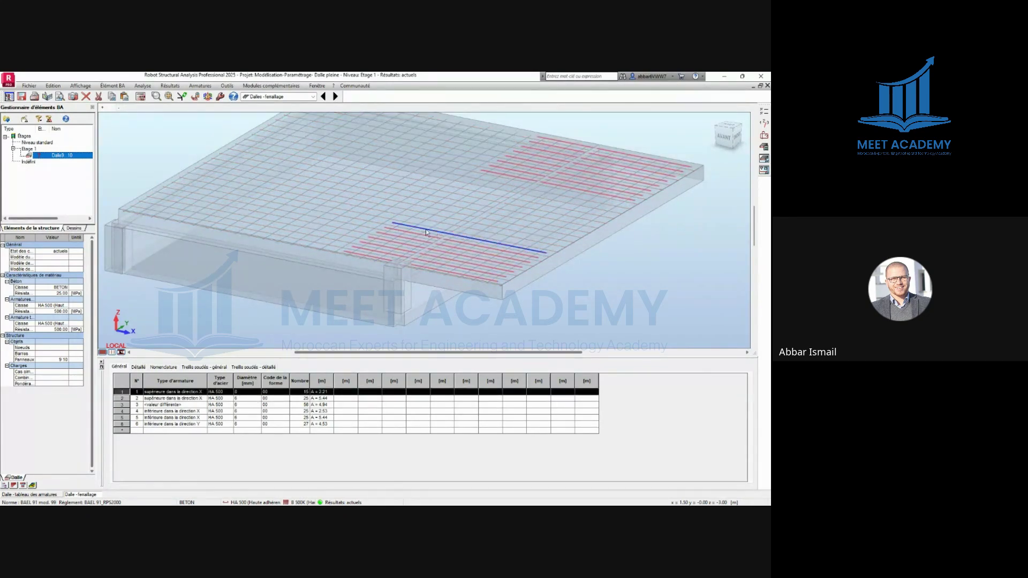
scroll(486, 253, "down", 1)
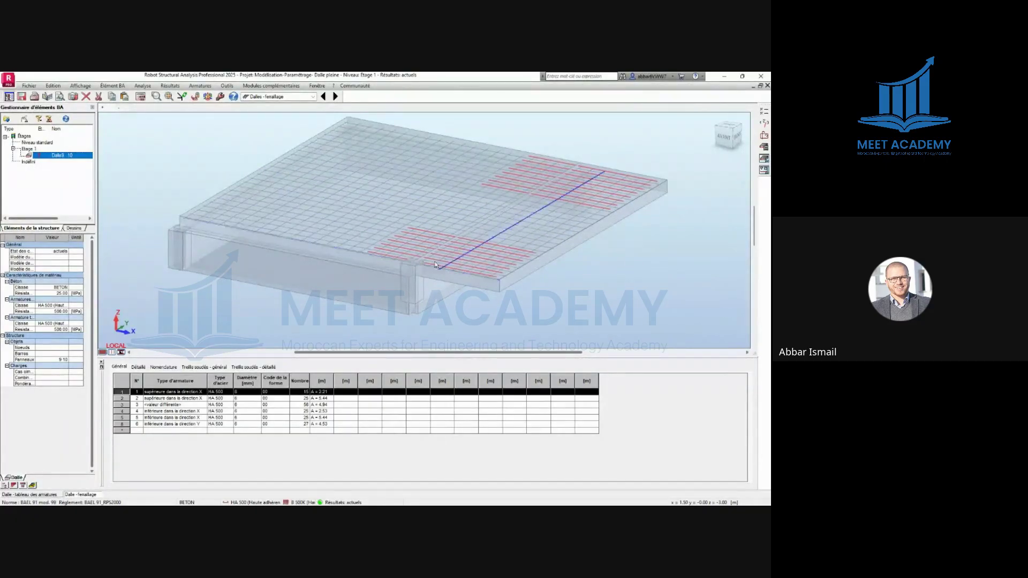
scroll(511, 182, "up", 5)
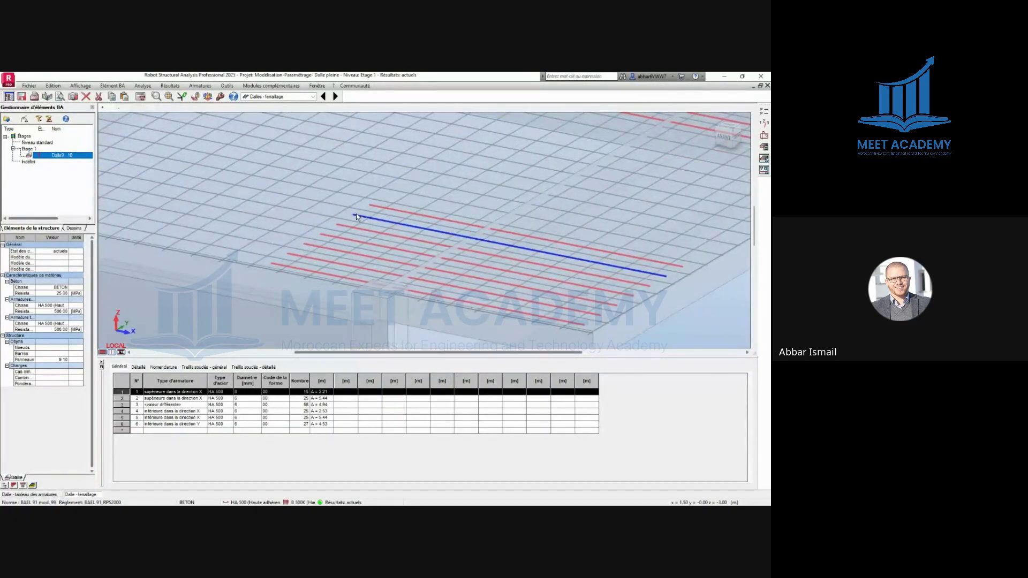
scroll(445, 226, "down", 2)
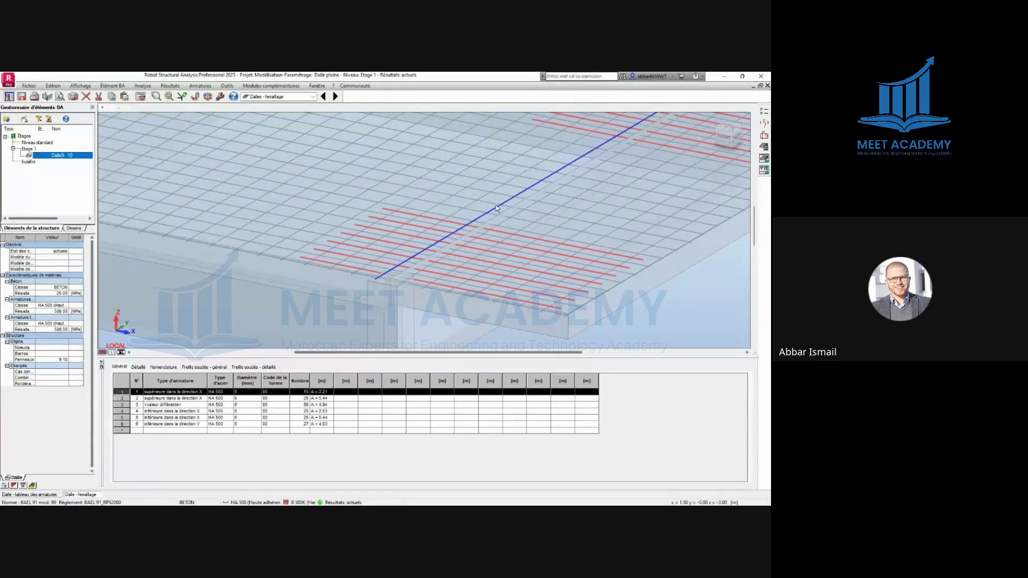
middle_click_drag(502, 215, 436, 224, "shift")
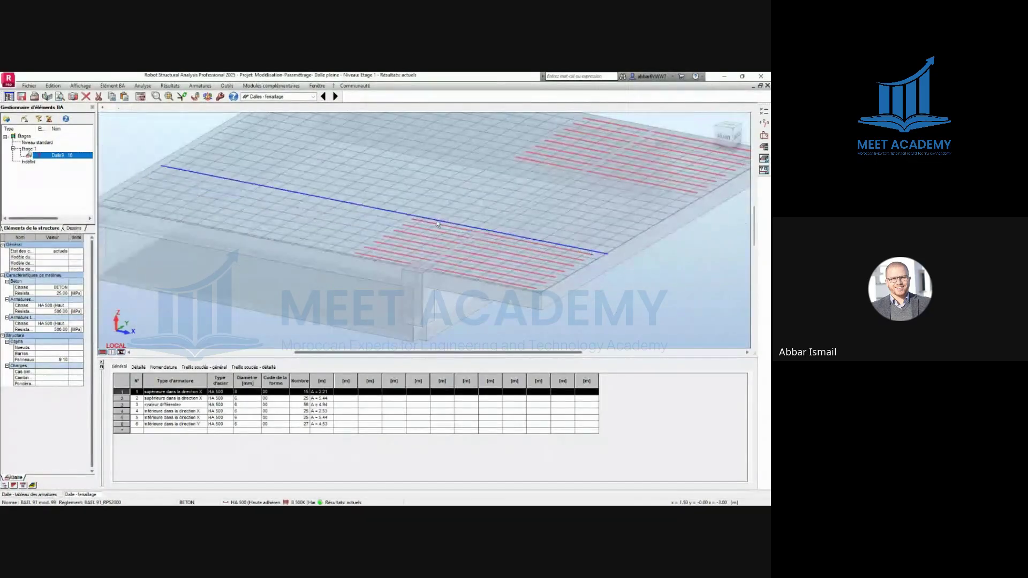
scroll(436, 224, "up", 2)
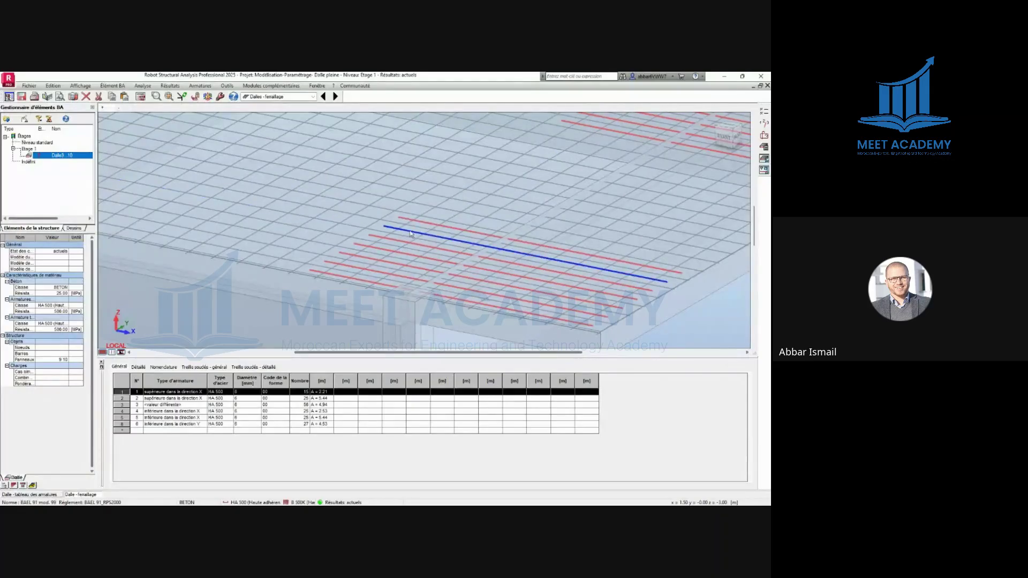
mouse_move(413, 232)
middle_mouse_down("shift")
mouse_move(396, 235)
mouse_move(433, 236)
middle_mouse_up("shift")
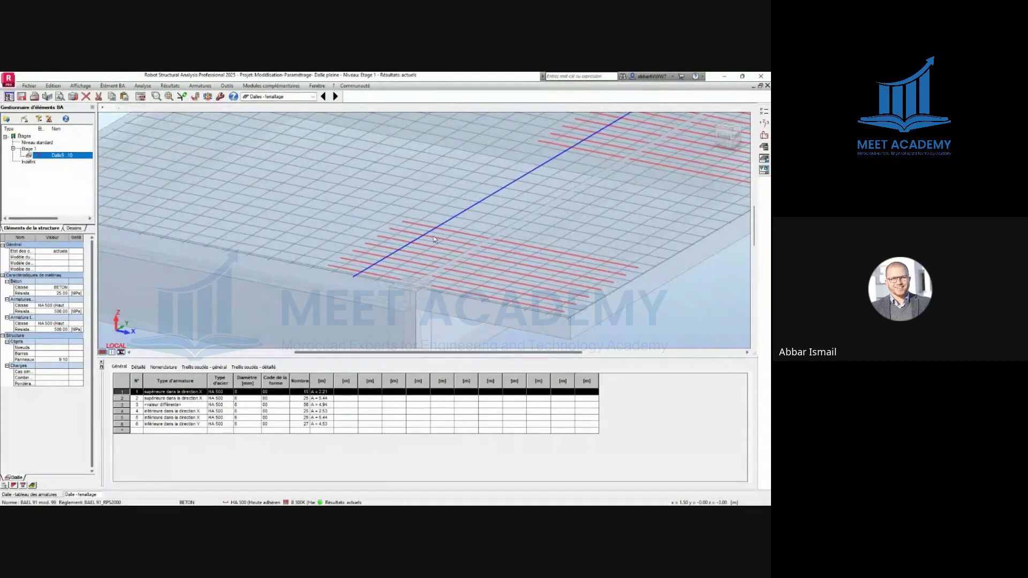
scroll(433, 236, "down", 3)
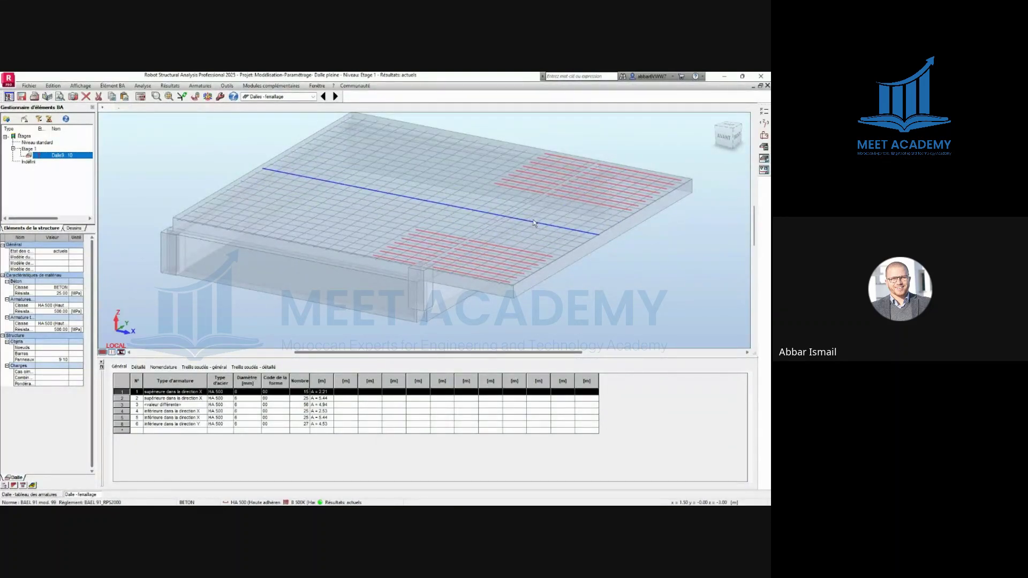
Display only the lower reinforcement bars, select the 58-bar group and inspect it across the whole slab
left_click(313, 97)
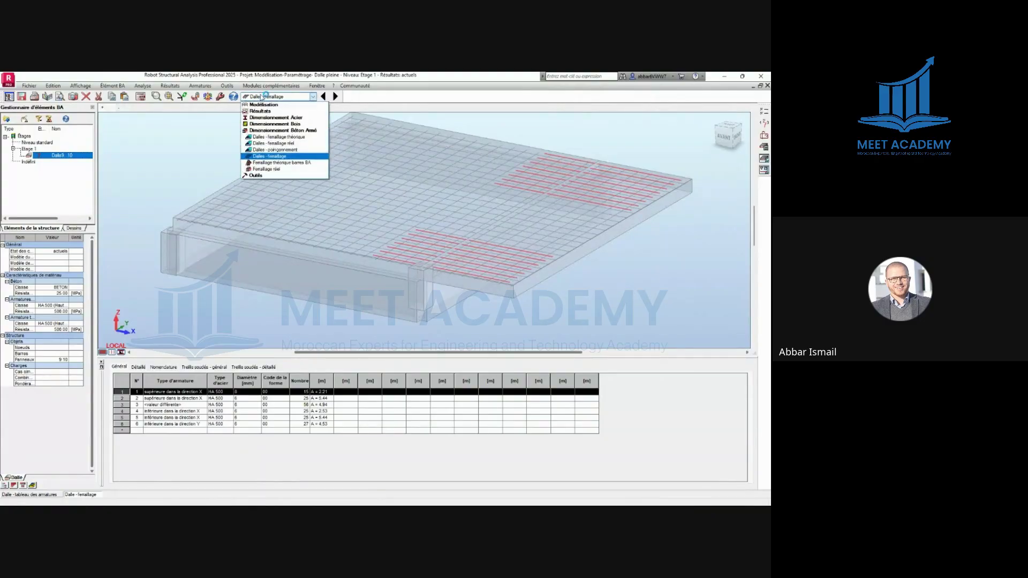
left_click(296, 91)
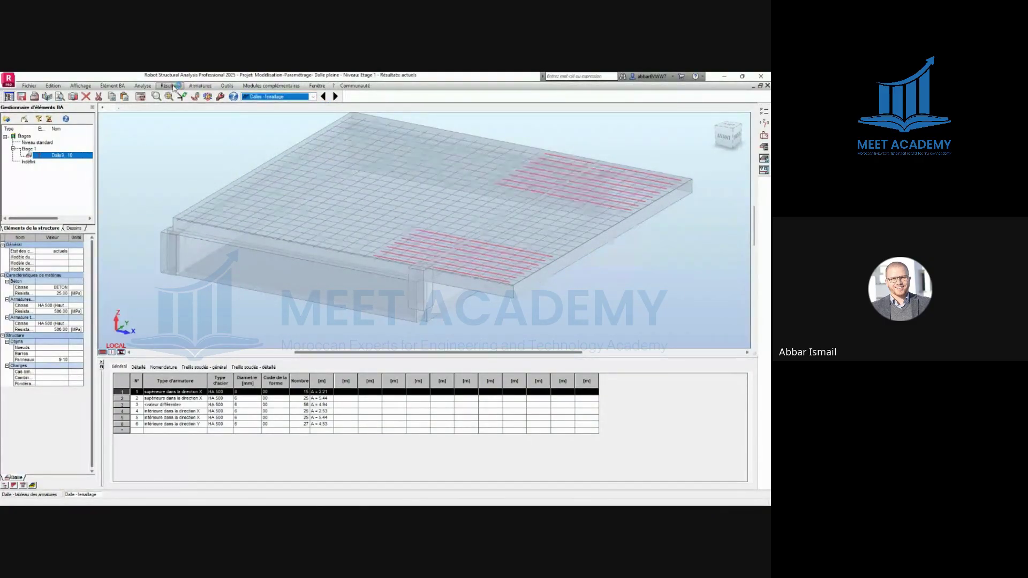
left_click(200, 86)
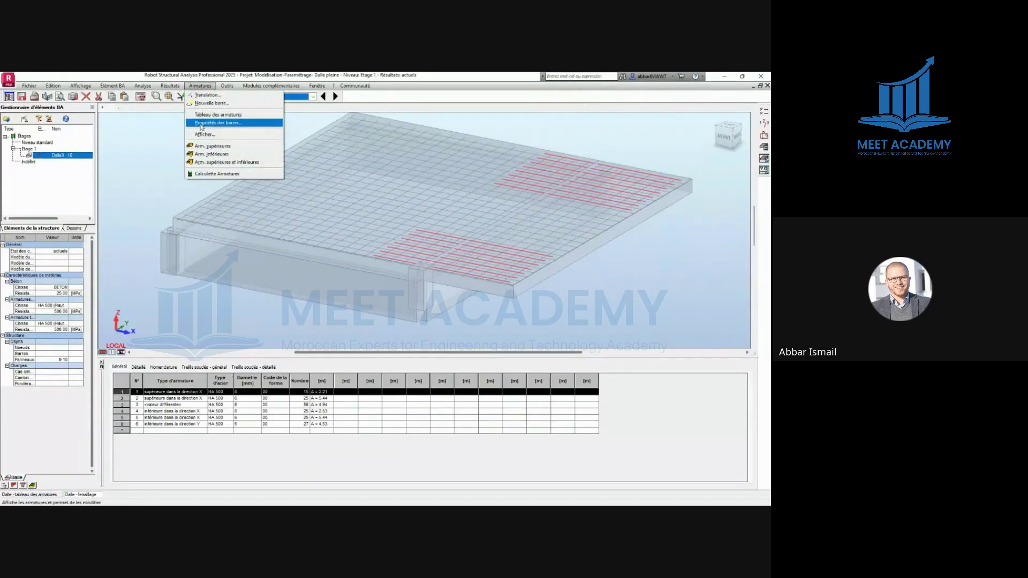
left_click(210, 154)
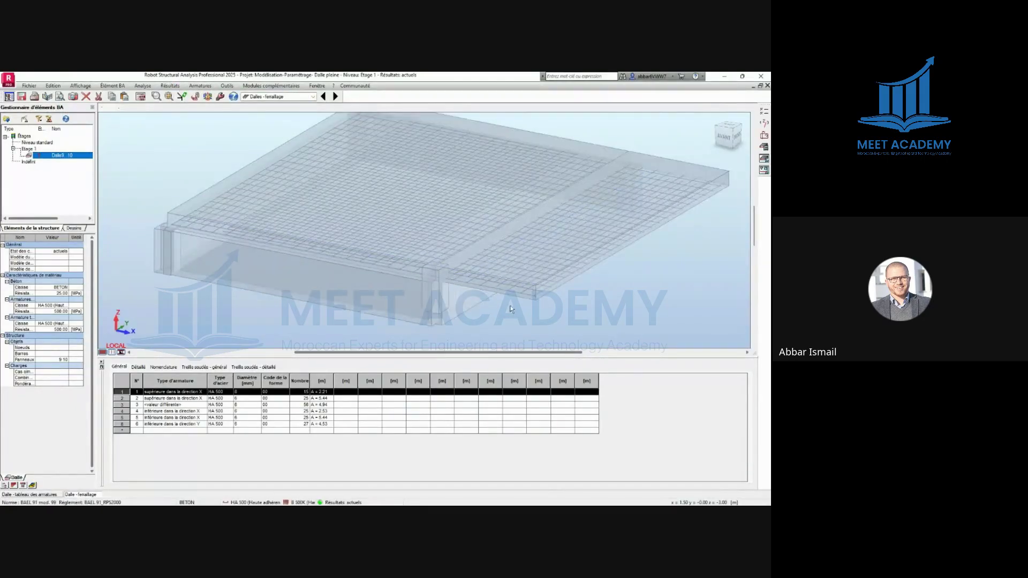
middle_click_drag(389, 267, 467, 278, "shift")
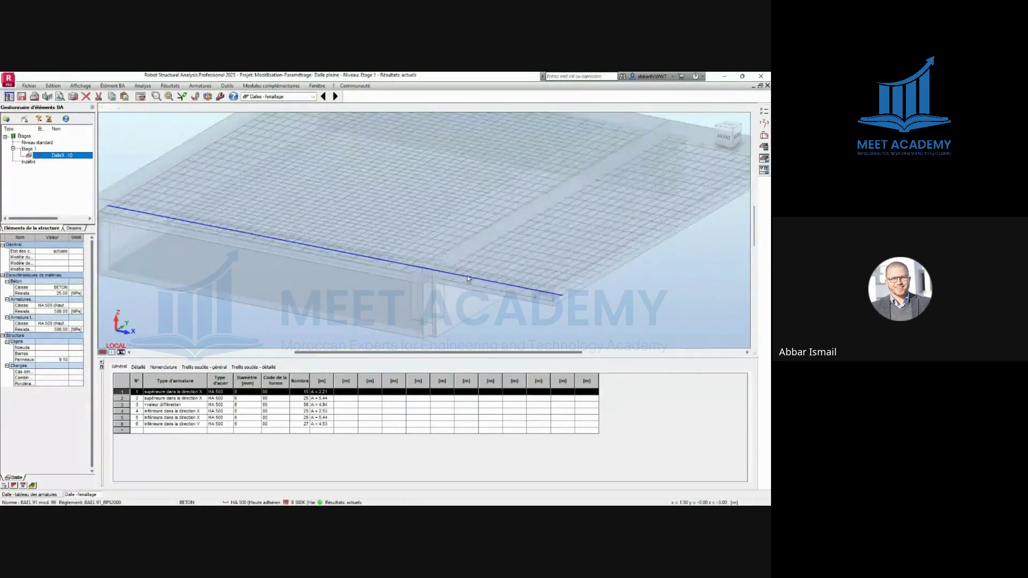
left_click(525, 276)
scroll(524, 277, "down", 5)
scroll(598, 251, "up", 2)
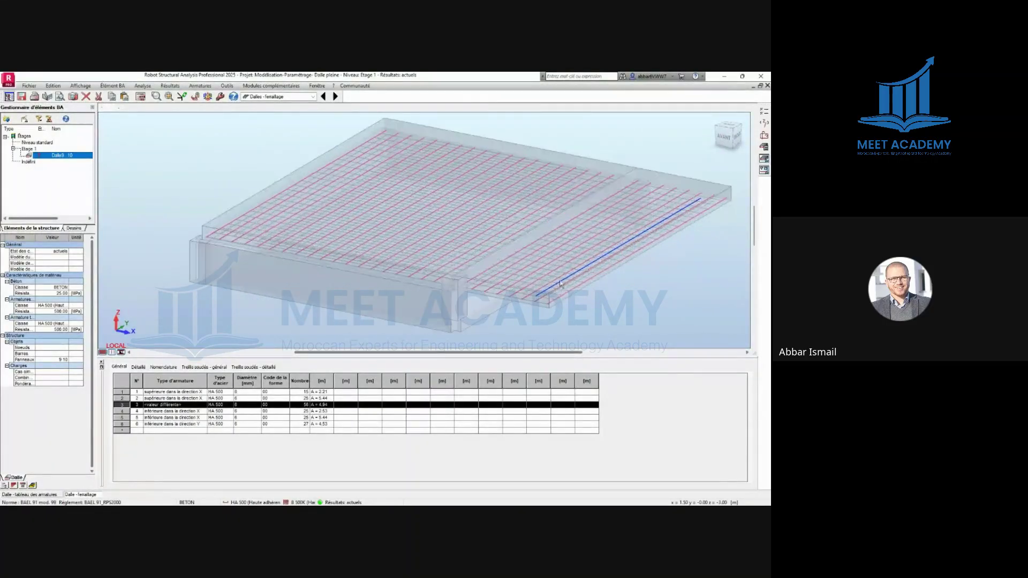
Select the 25-bar lower reinforcement group in the X direction from a bar at the cantilever's edge and inspect the slab
scroll(568, 291, "up", 3)
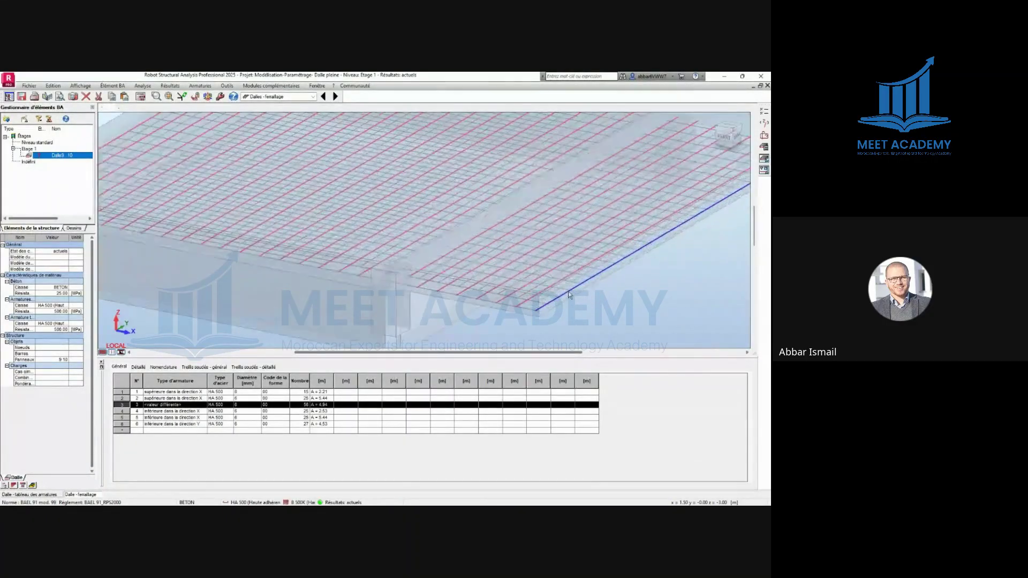
left_click(569, 290)
scroll(573, 267, "down", 5)
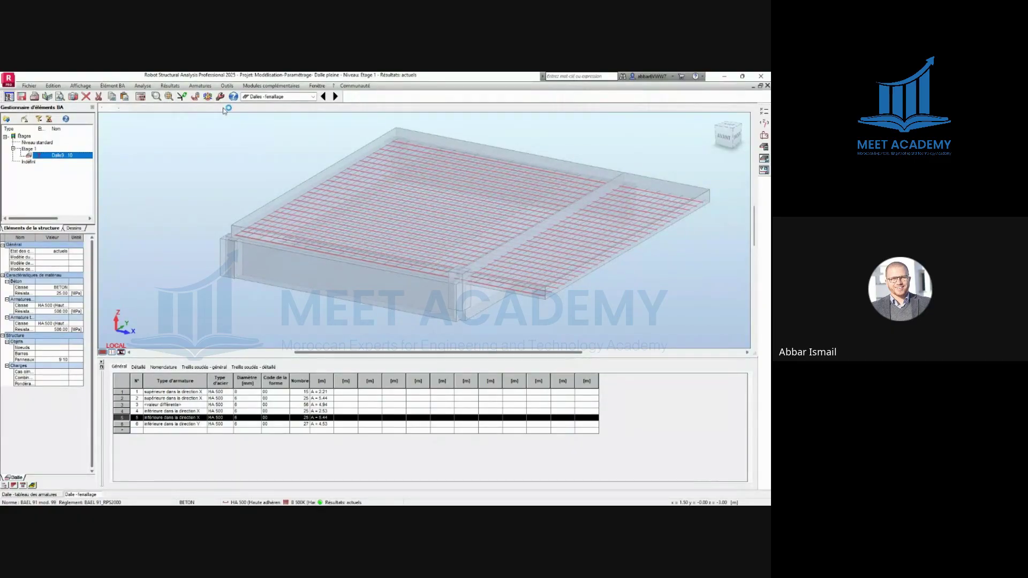
Display the upper and lower reinforcement bars together and inspect the complete slab reinforcement
left_click(200, 86)
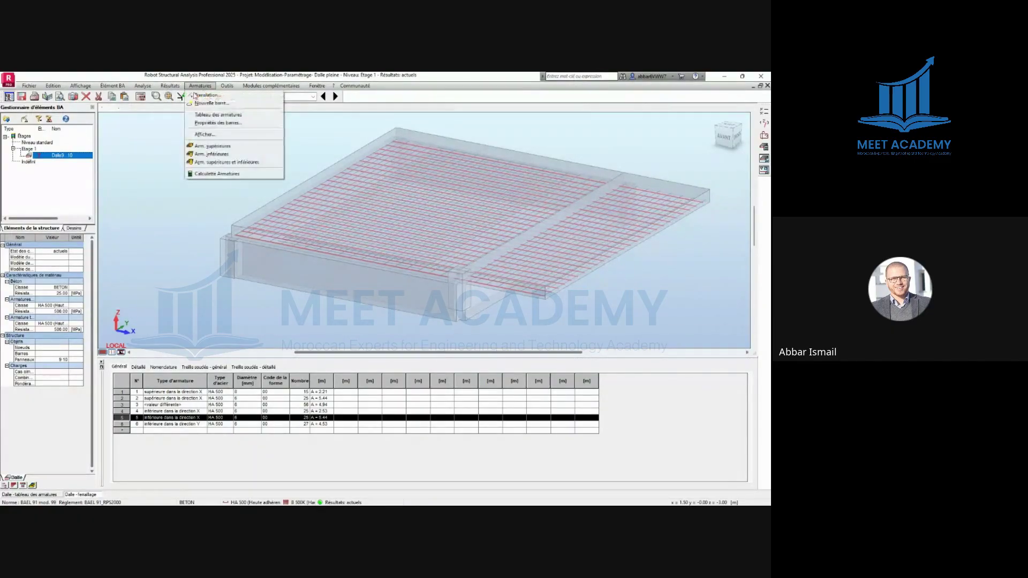
left_click(225, 162)
scroll(476, 268, "up", 3)
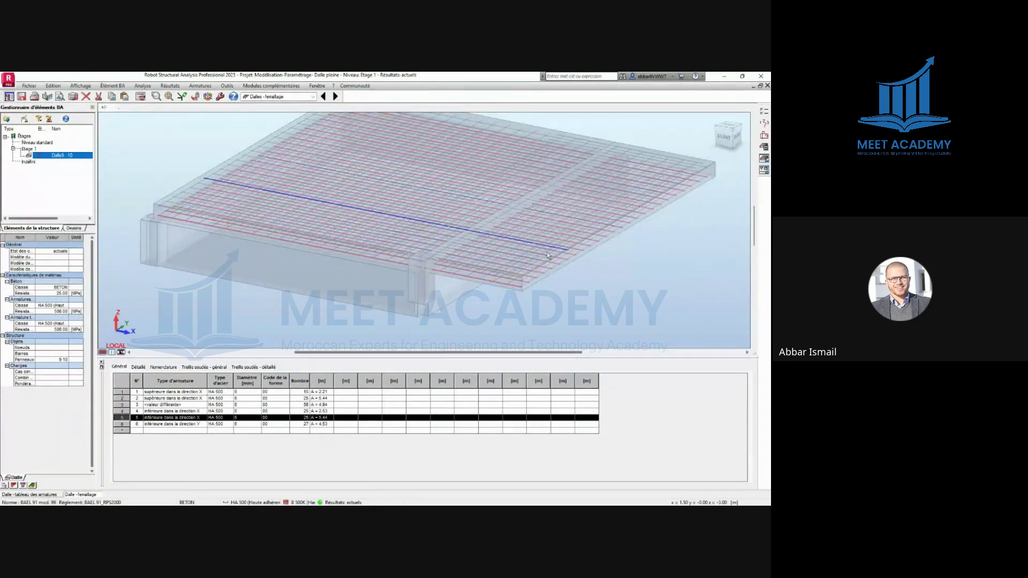
scroll(548, 252, "down", 3)
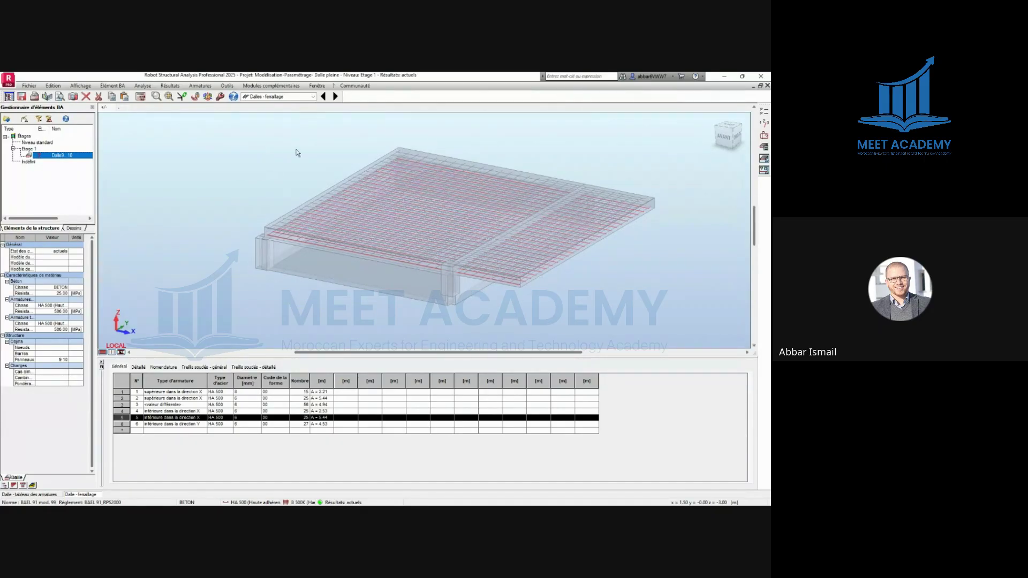
Return to the Geometry layout, reopen the reinforced concrete element design and load the Etage 1 slab in its real reinforcement view
left_click(313, 97)
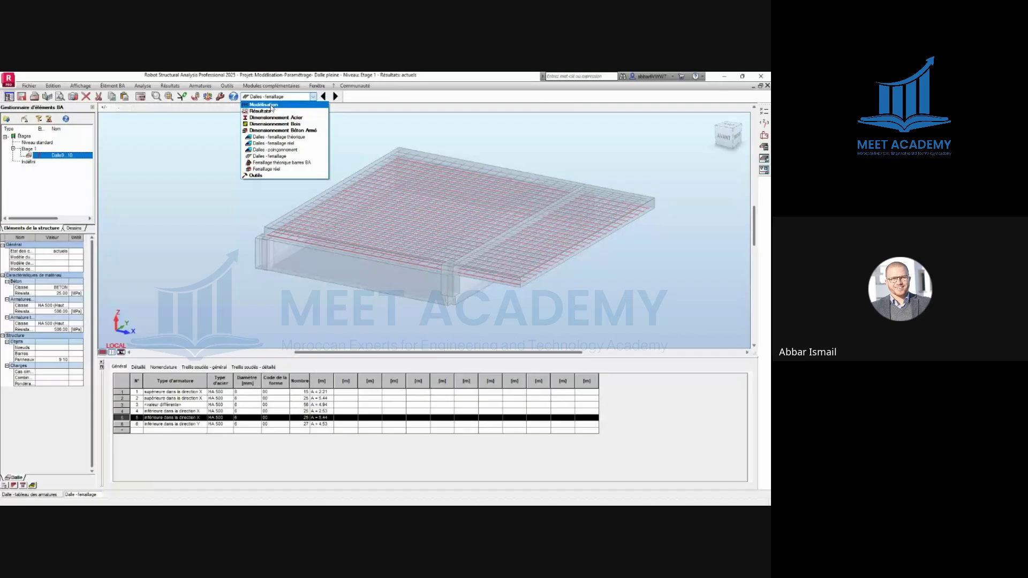
left_click(270, 106)
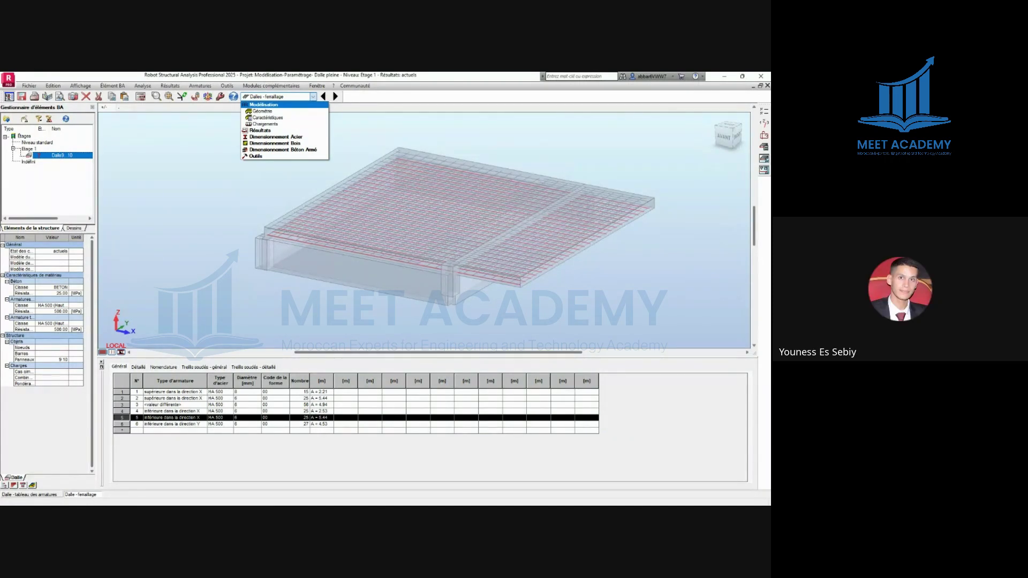
left_click(268, 114)
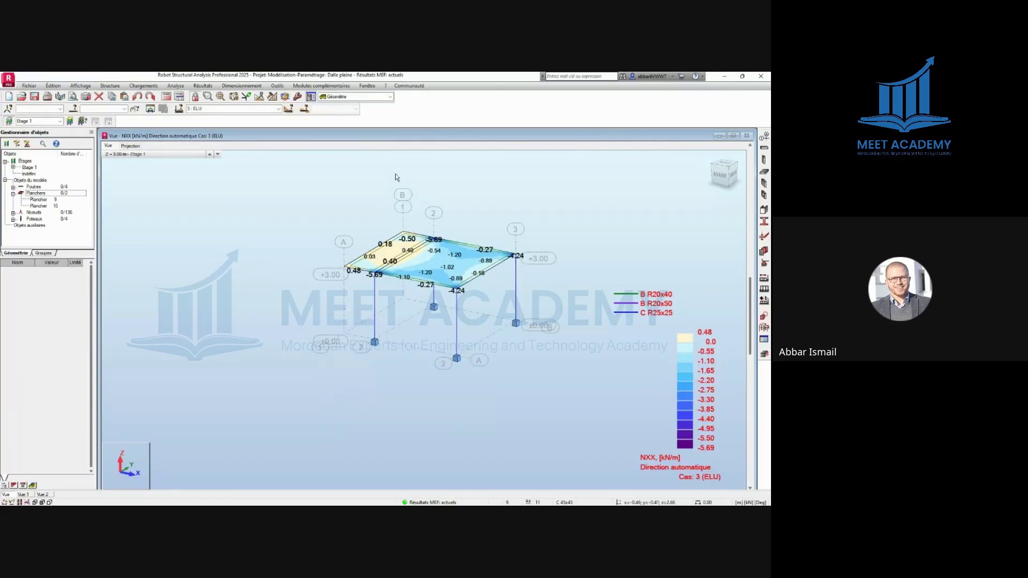
left_click(764, 353)
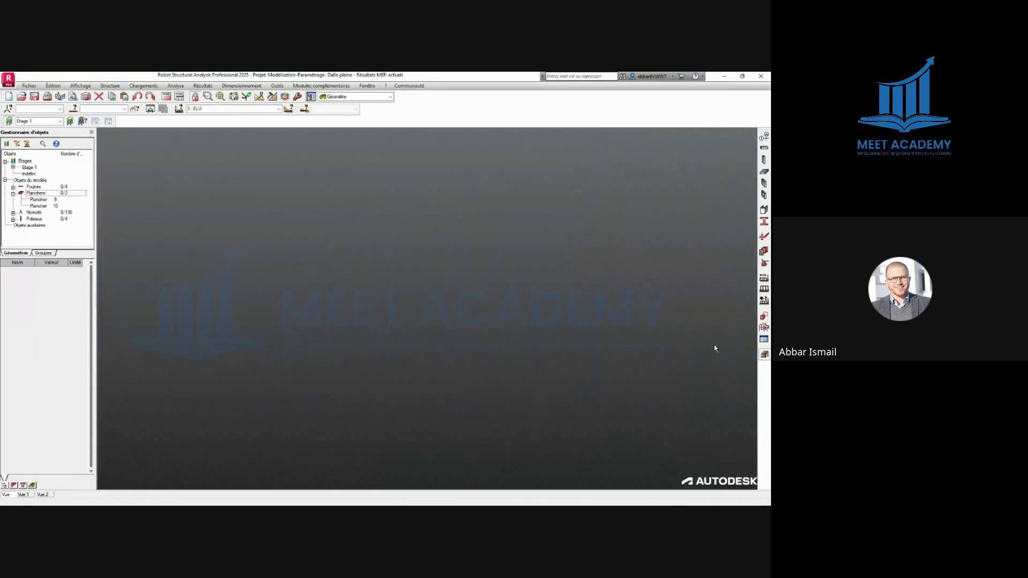
left_click(442, 310)
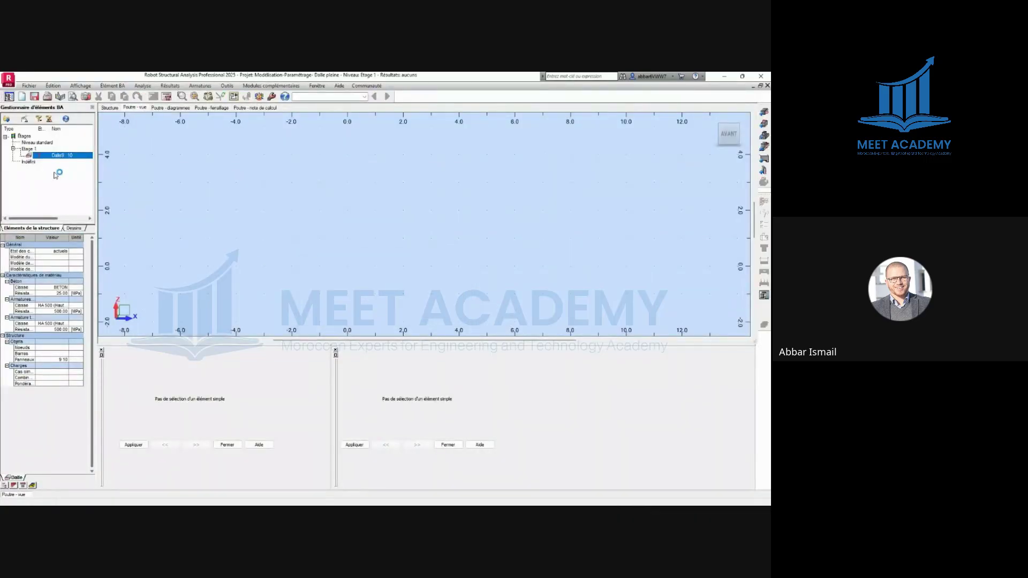
double_click(58, 157)
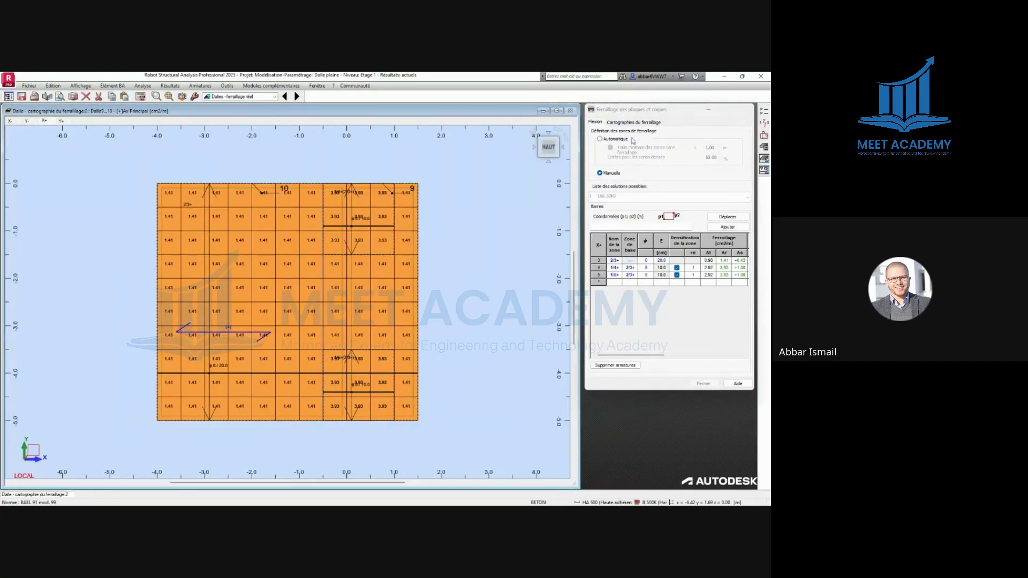
Show the X- map of the slab and display its deflection (Flèche) for the theoretical reinforcement
left_click(620, 122)
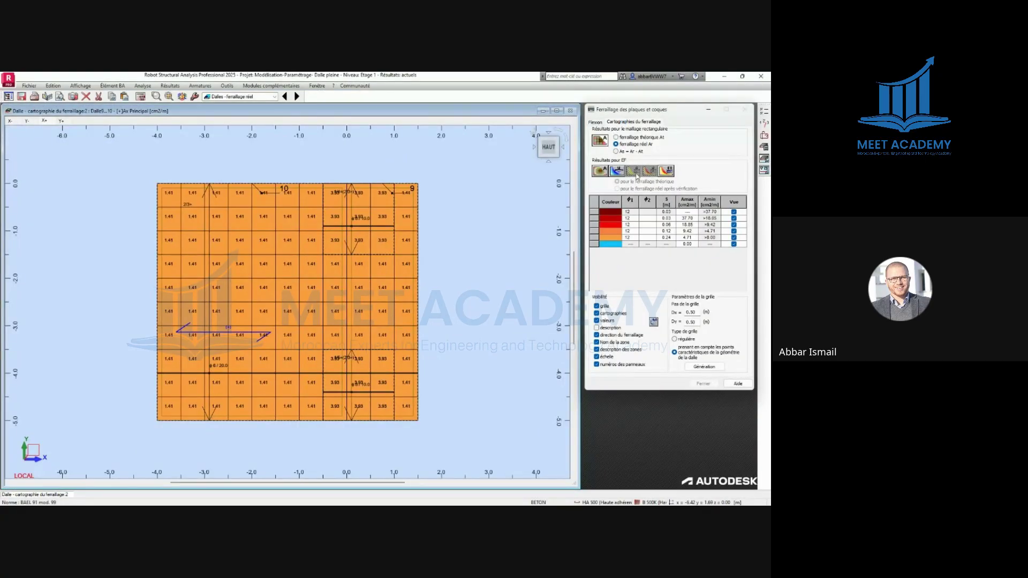
left_click(10, 121)
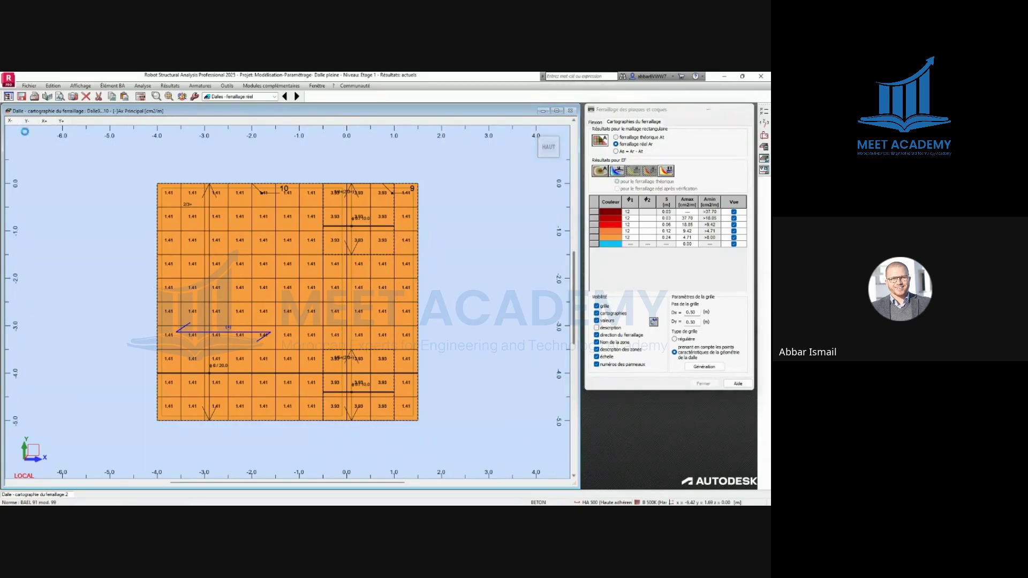
left_click(619, 172)
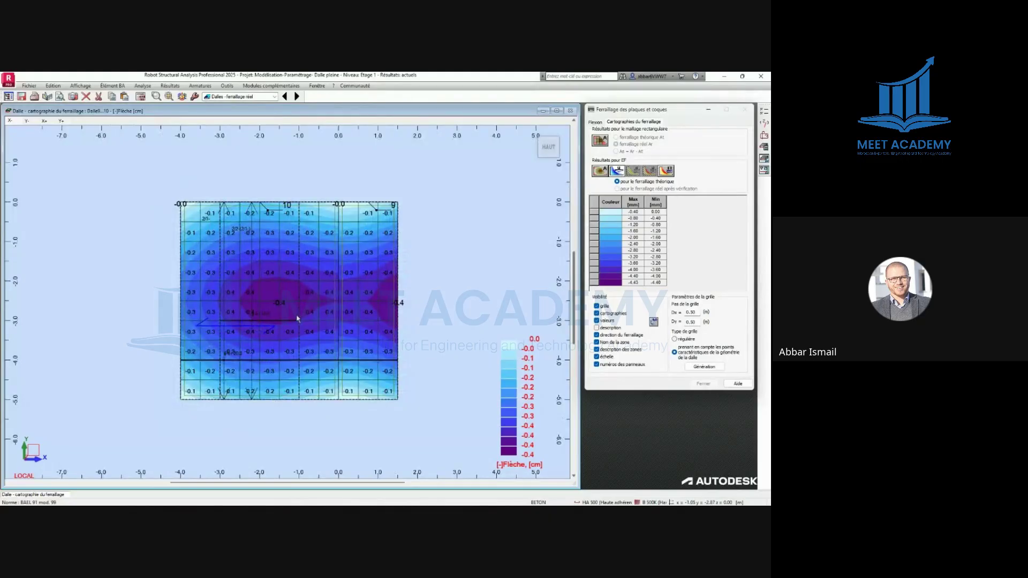
scroll(298, 317, "up", 1)
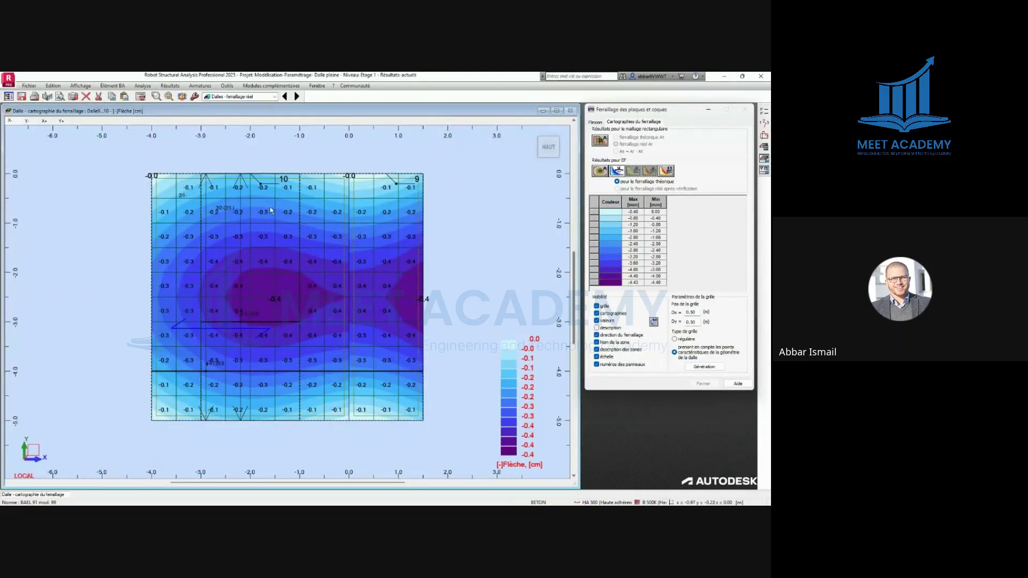
Return to the Geometry layout, maximize the model view and switch to the Vue 2 plan view of the storey
left_click(274, 96)
left_click(256, 113)
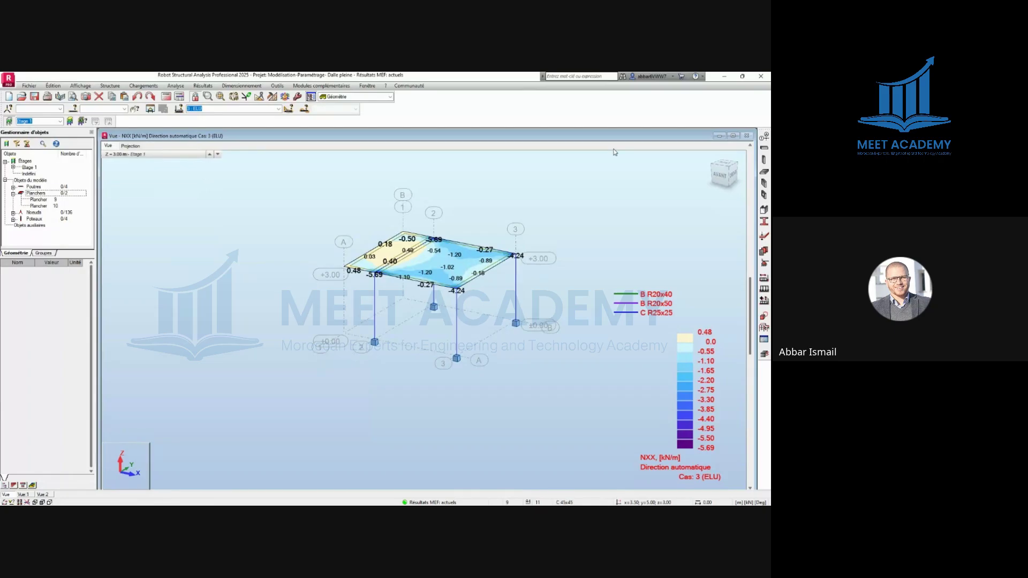
left_click(733, 136)
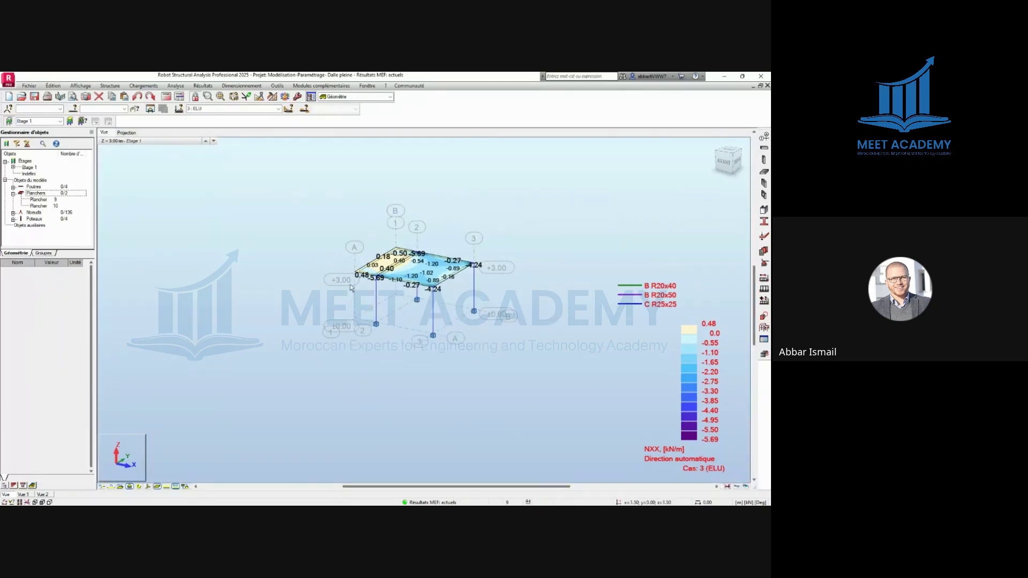
scroll(375, 305, "down", 2)
left_click(42, 502)
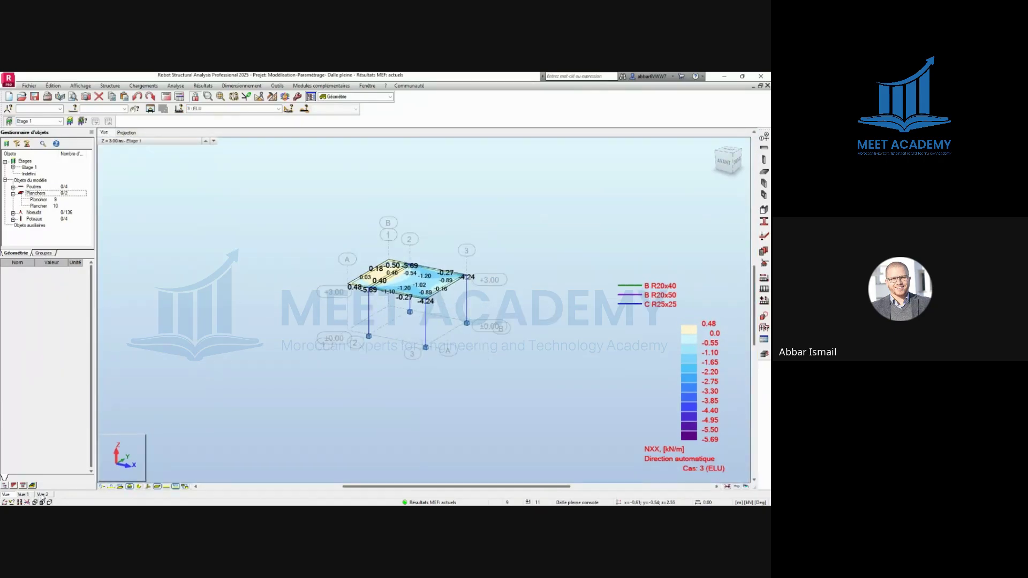
left_click(729, 143)
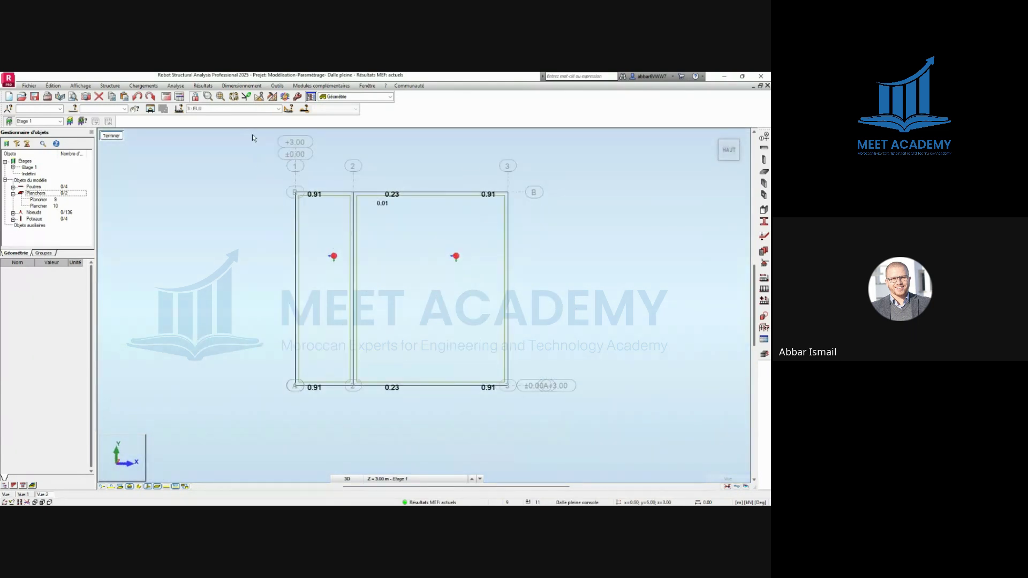
Display the z displacement (Déplacements - u, w) colour map on the slab panels for the ELU case
left_click(203, 85)
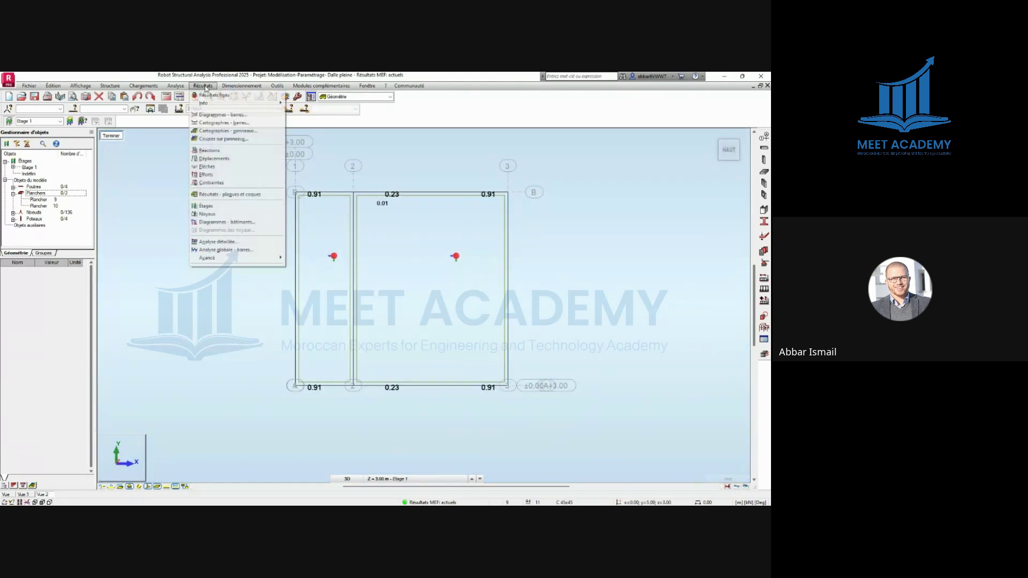
left_click(229, 131)
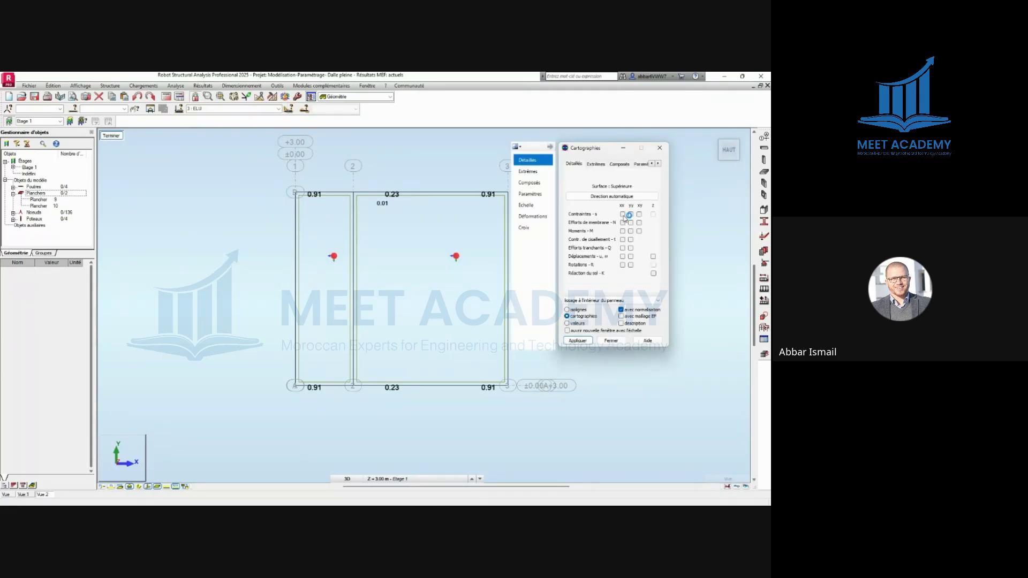
left_click(653, 257)
left_click(570, 343)
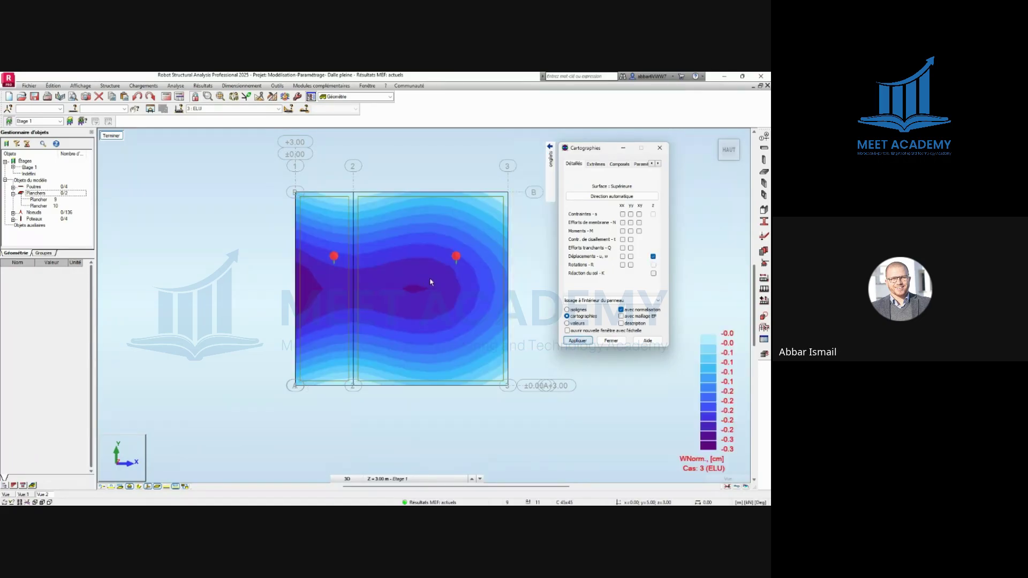
Add value descriptions at the finite element centres to the displacement map and switch the load case to ELS
left_click(568, 324)
left_click(577, 341)
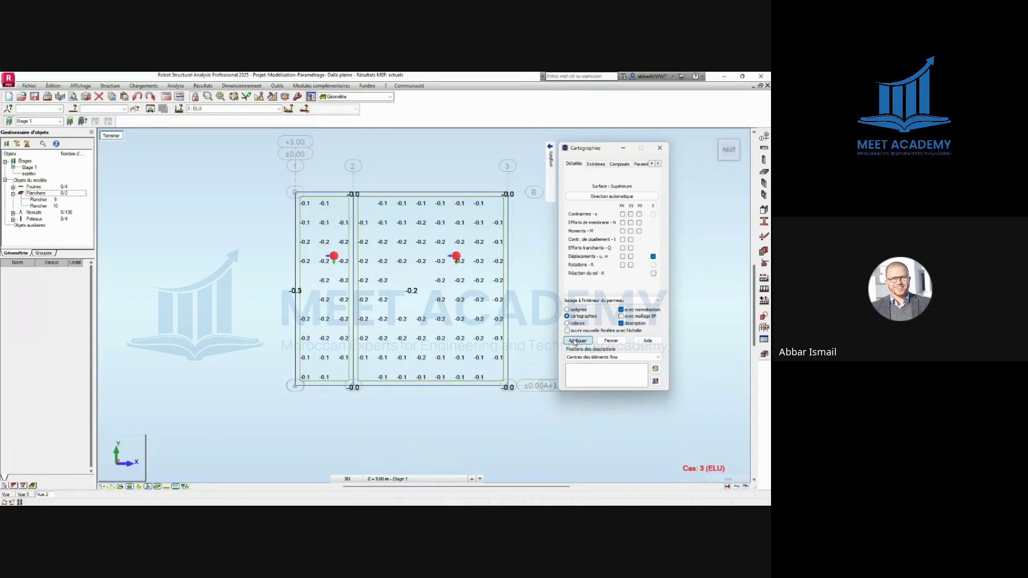
left_click(276, 110)
left_click(251, 130)
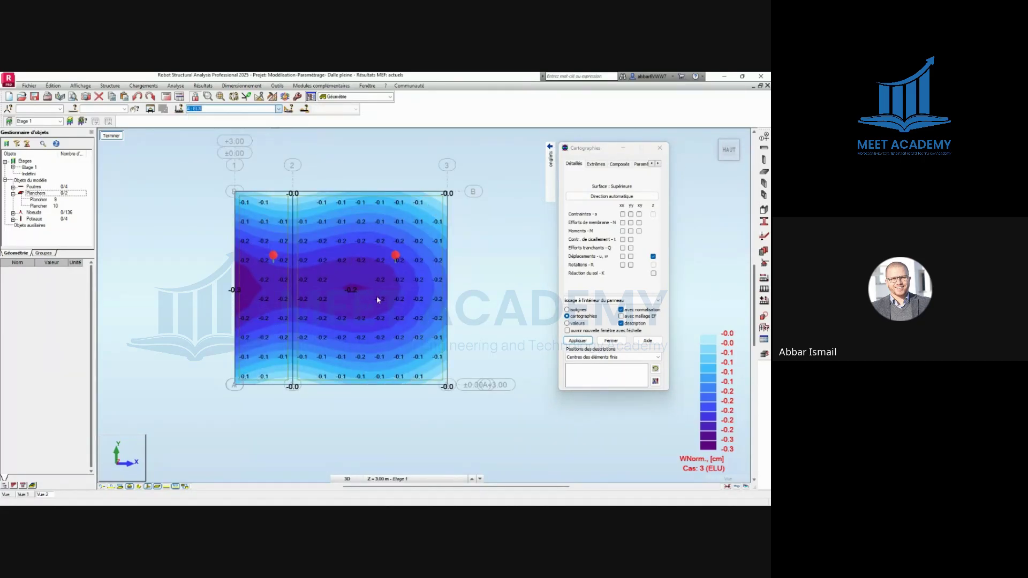
scroll(351, 298, "up", 1)
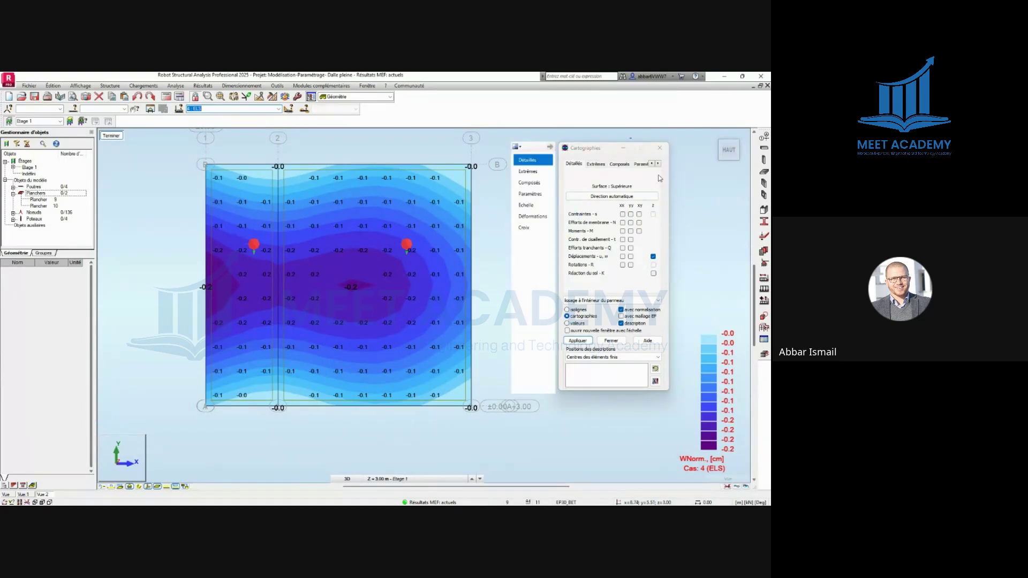
Map the xx shear stress (Contr. de cisaillement) under ELS and ELU, and display the yy shear stress under ELU
left_click(623, 240)
left_click(578, 341)
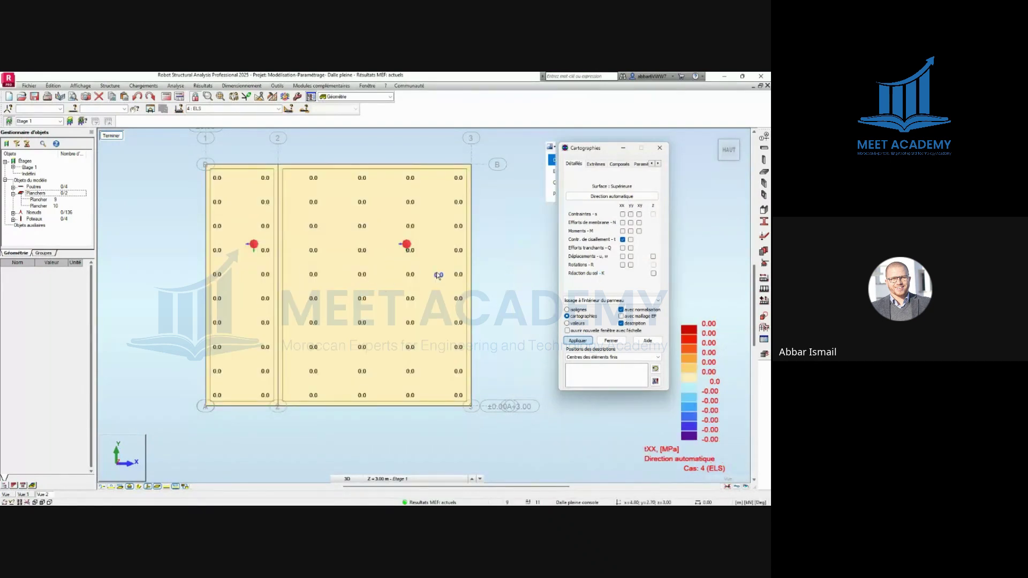
left_click(279, 109)
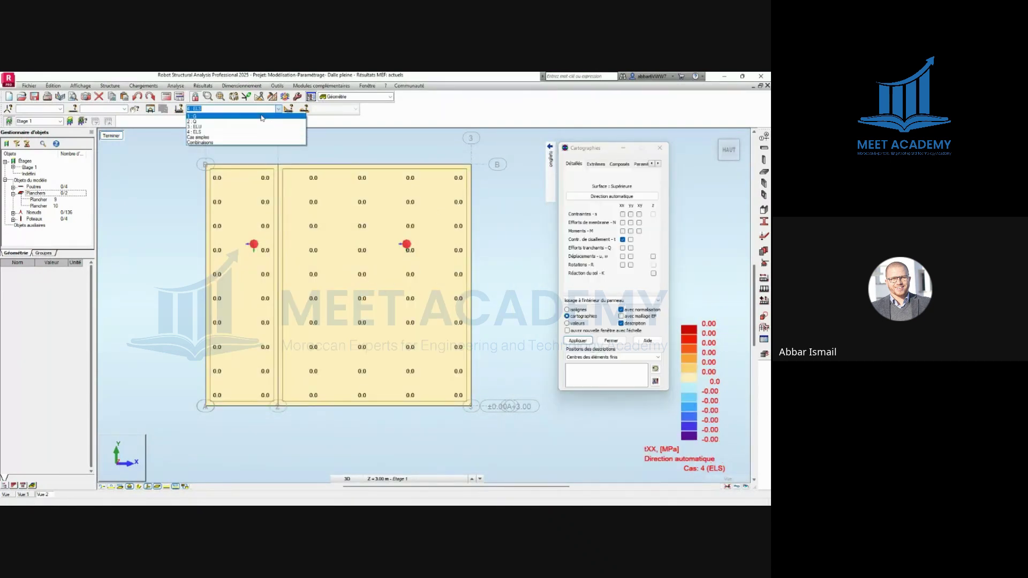
left_click(243, 129)
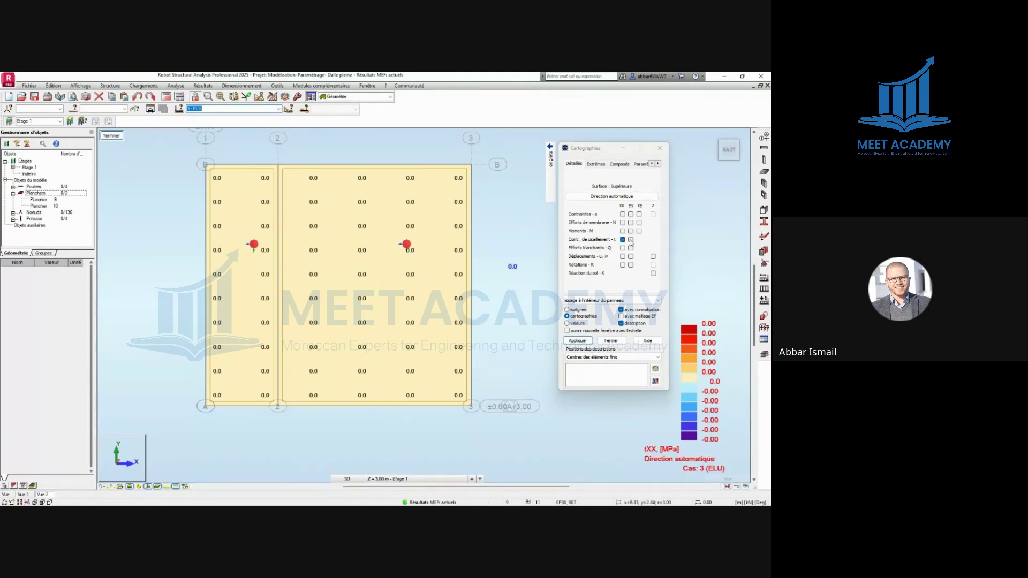
left_click(630, 240)
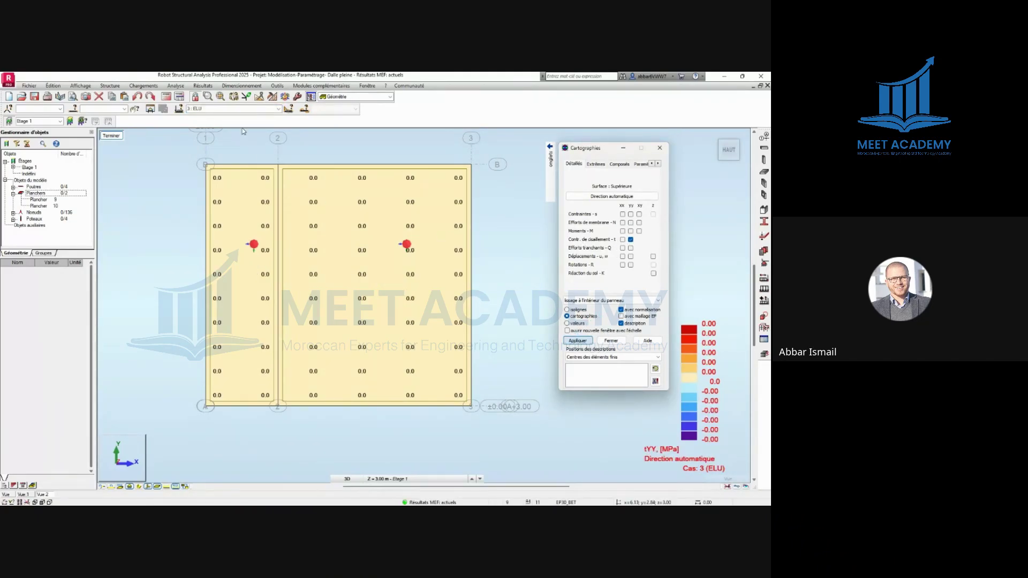
Rerun the structural calculation and return to the Etage 1 plan view with both floor panels selected
left_click(179, 97)
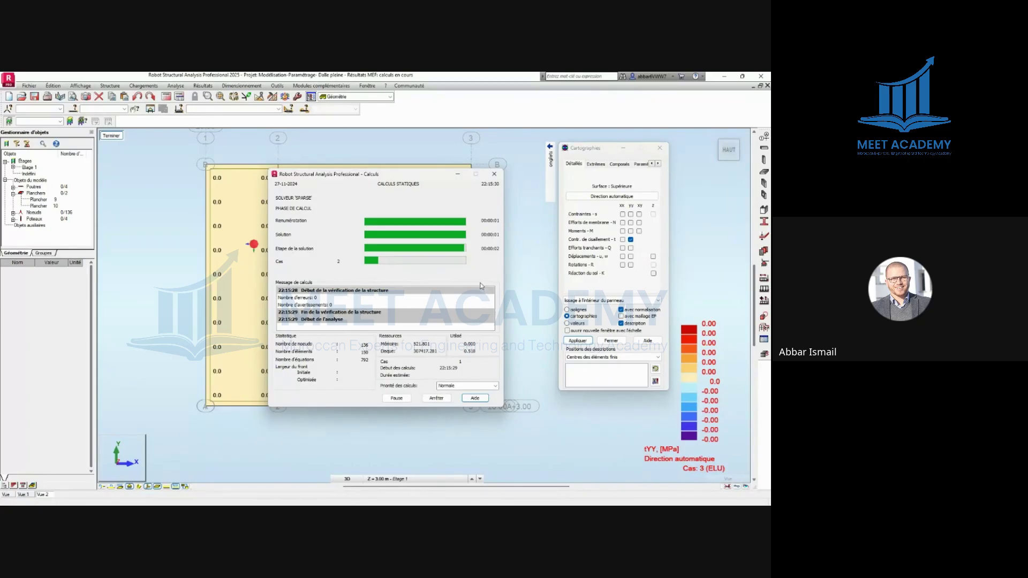
scroll(326, 288, "down", 2)
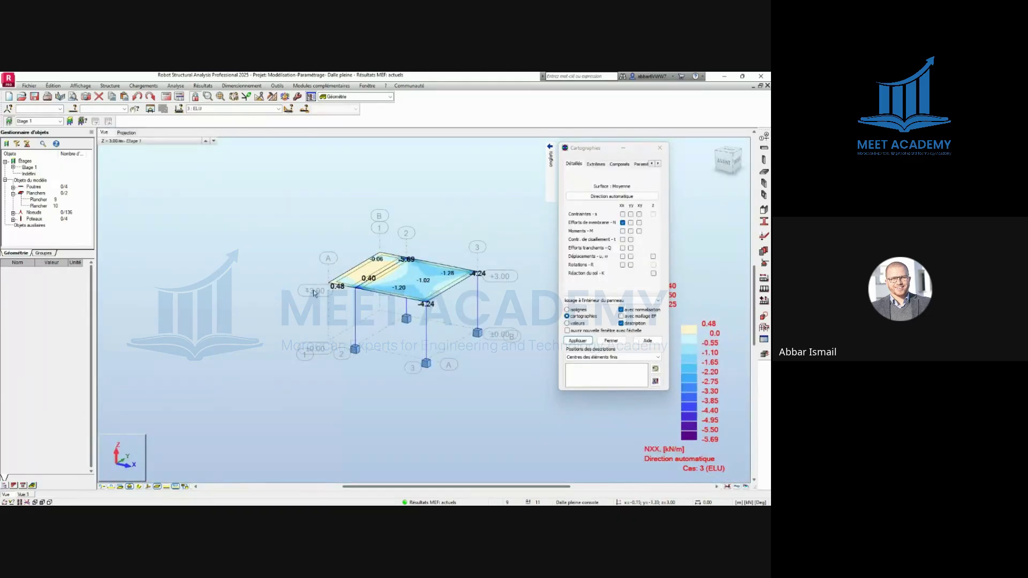
right_click(269, 316)
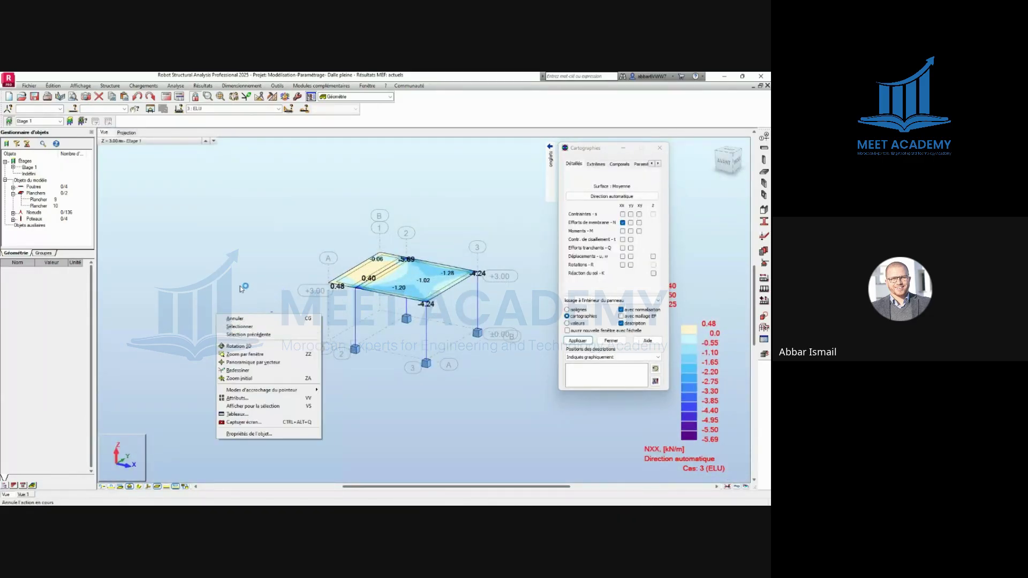
left_click(324, 292)
left_click(328, 288)
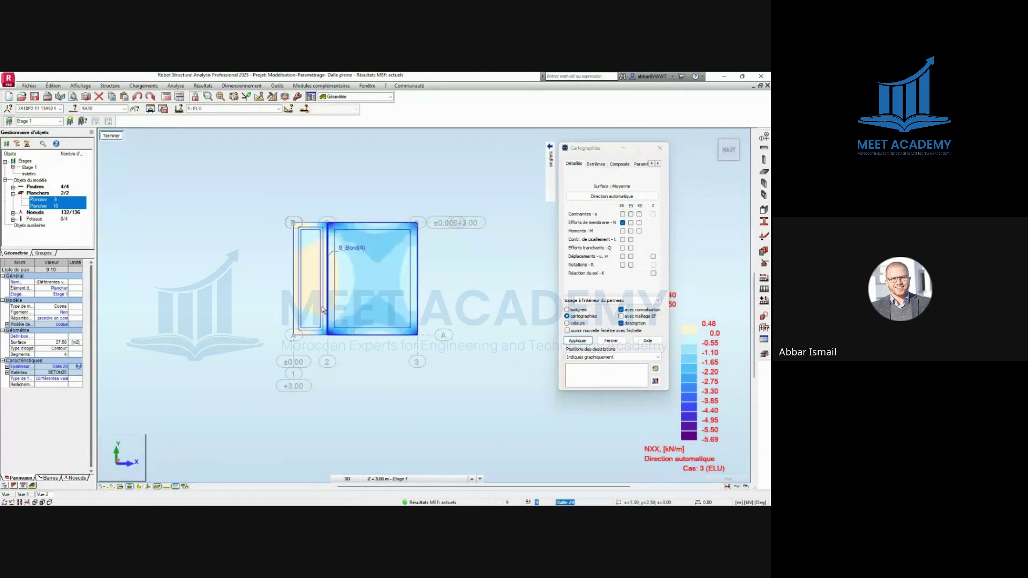
Clear the xx membrane force map and display the xx shear stress (Contr. de cisaillement) colour map for ELU
left_click(622, 223)
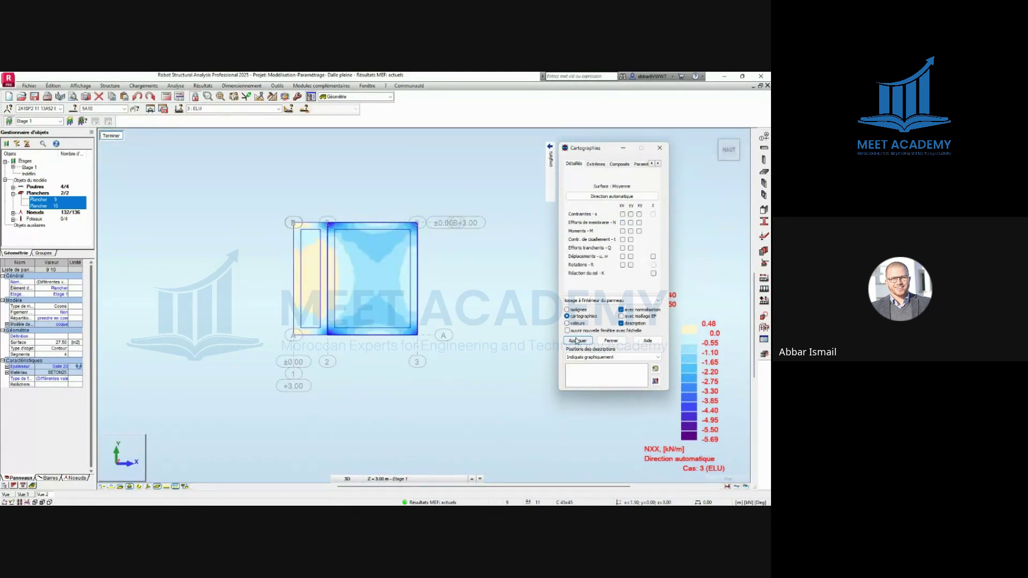
left_click(576, 341)
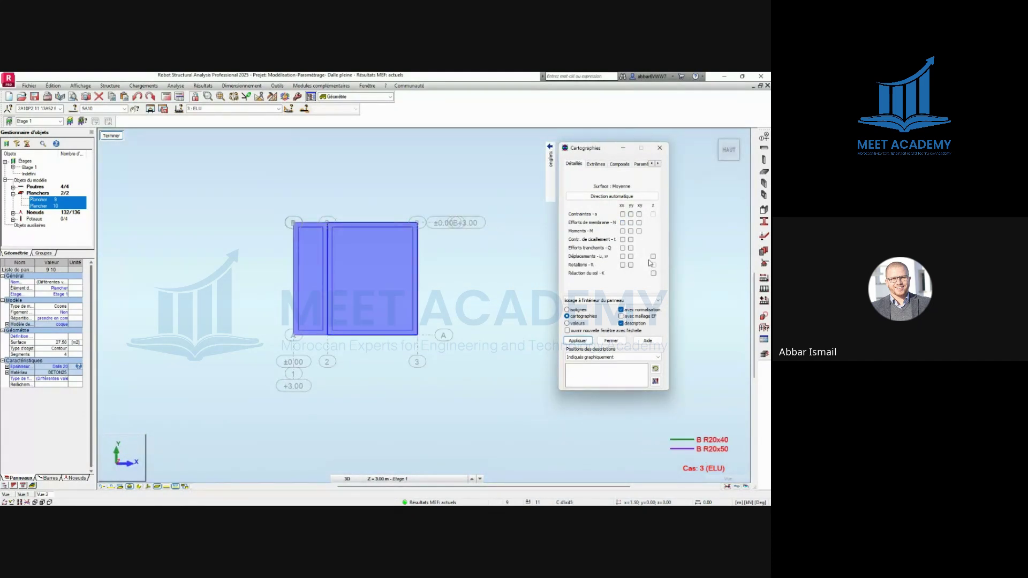
left_click(623, 239)
left_click(577, 341)
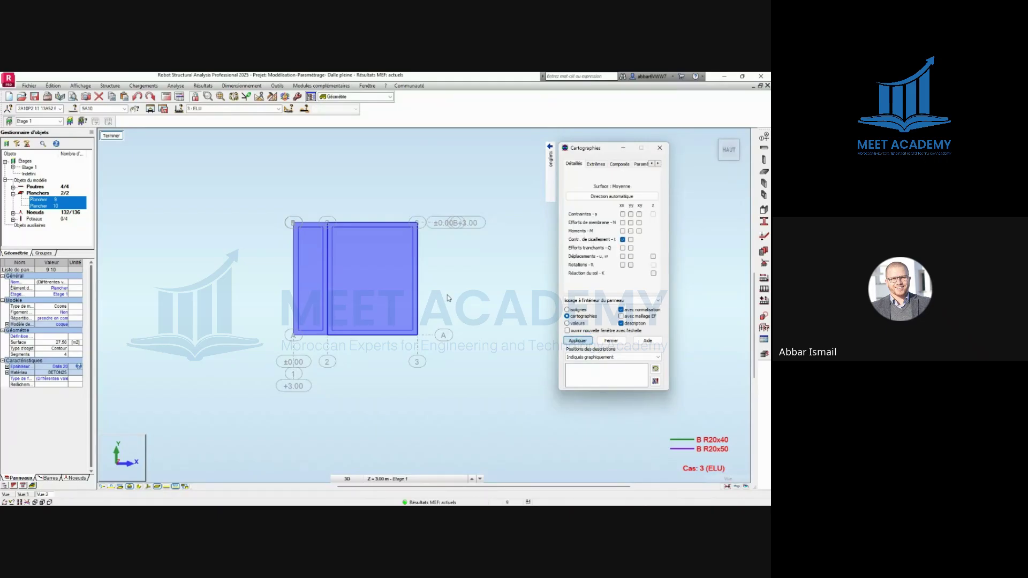
Switch the xx shear stress display between values and colour maps, finishing on the colour map to examine the slab
left_click(567, 324)
left_click(577, 341)
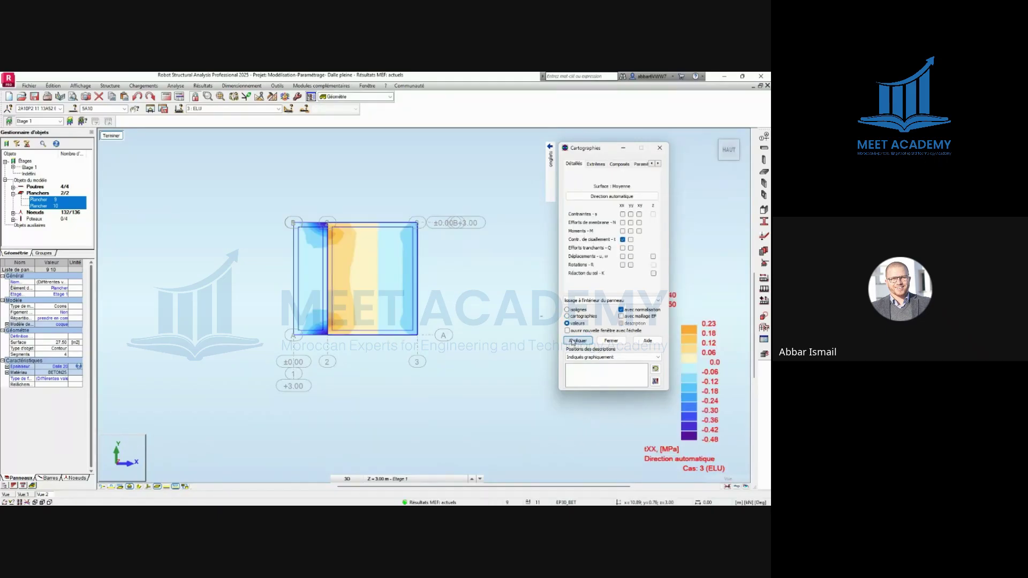
left_click(567, 316)
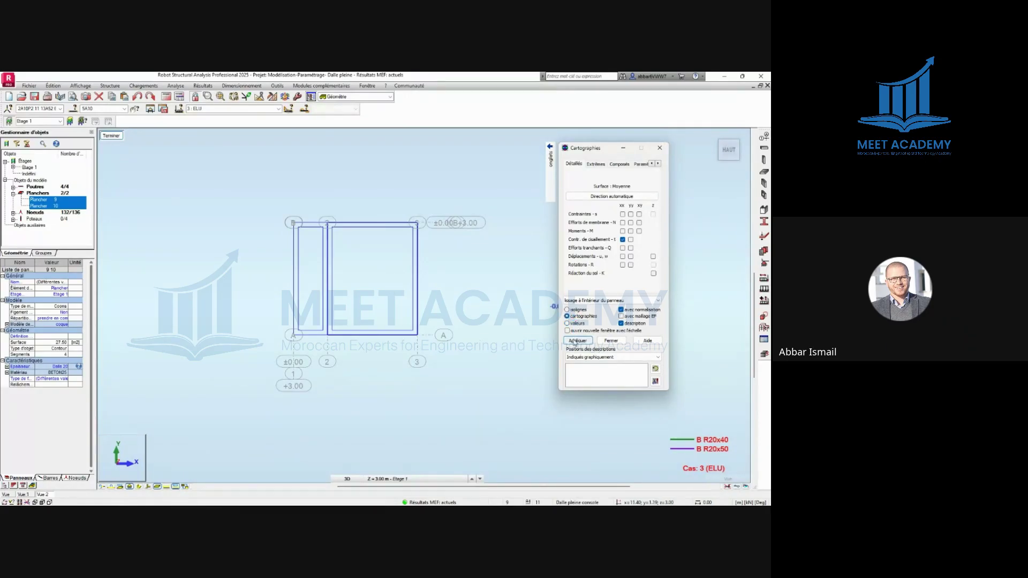
left_click(577, 341)
left_click(568, 316)
left_click(577, 340)
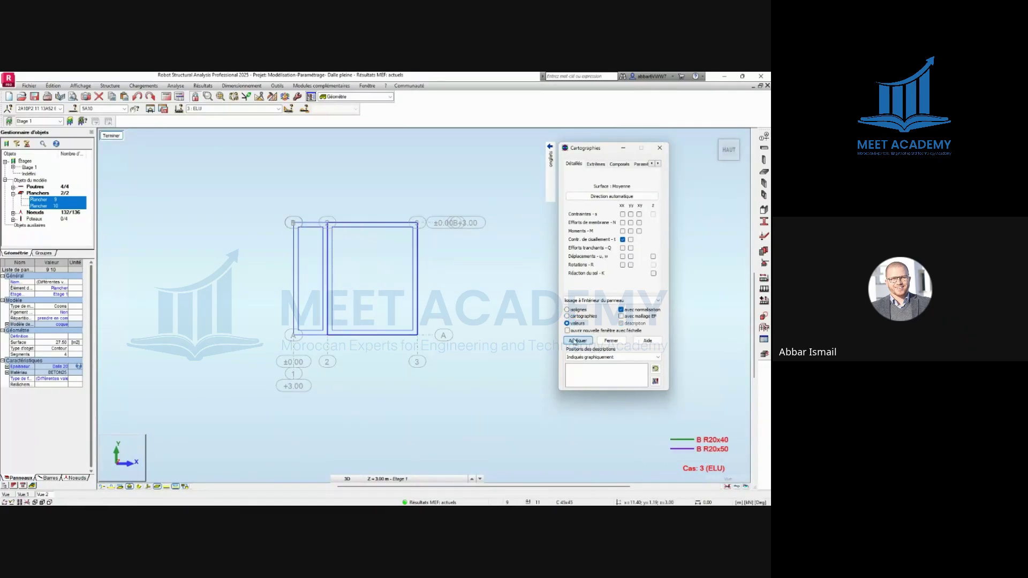
left_click(568, 316)
left_click(574, 341)
left_click(574, 341)
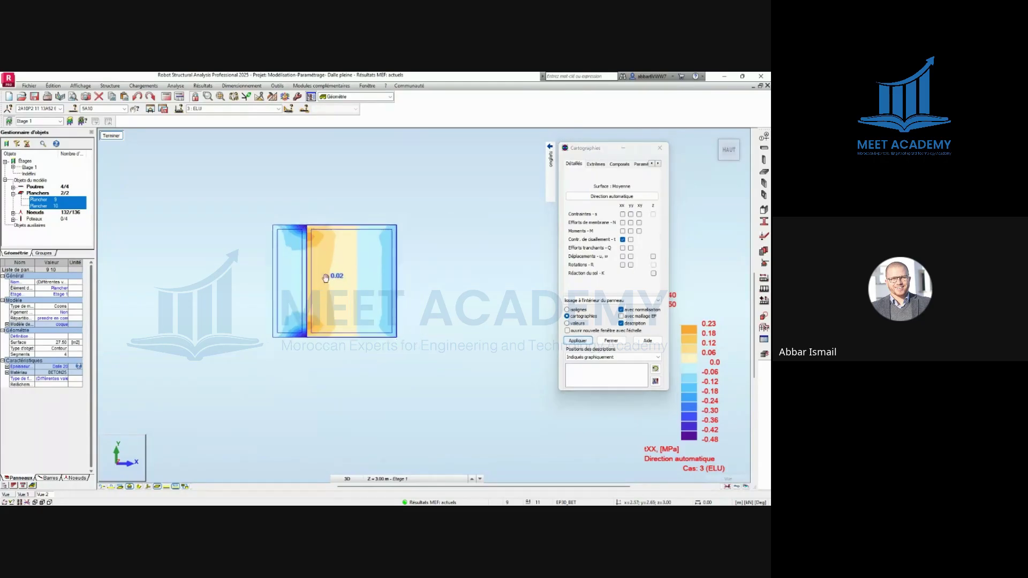
scroll(291, 266, "up", 1)
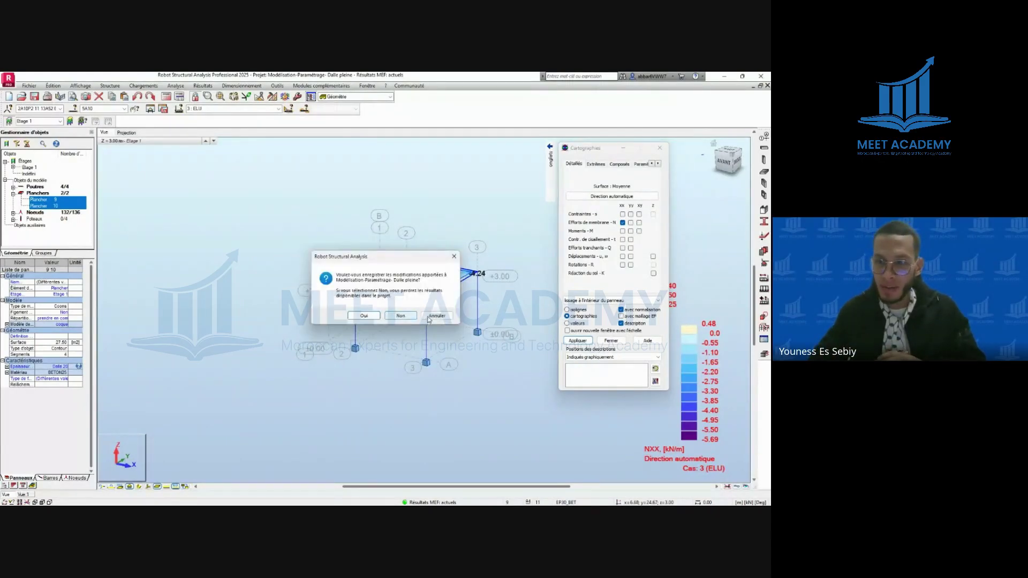
Cancel closing the project at the save prompt and minimize the program window
left_click(437, 317)
left_click(726, 77)
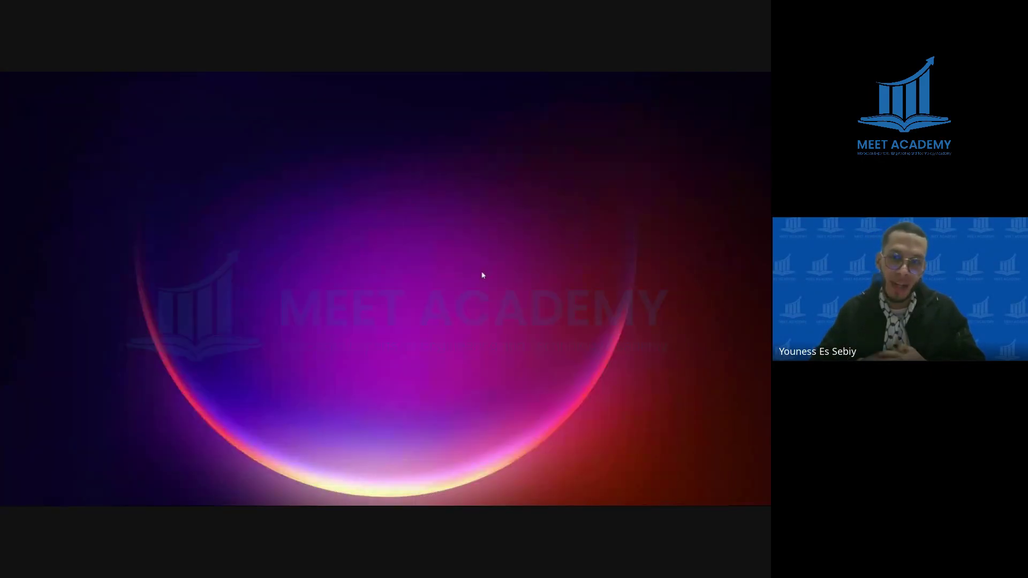